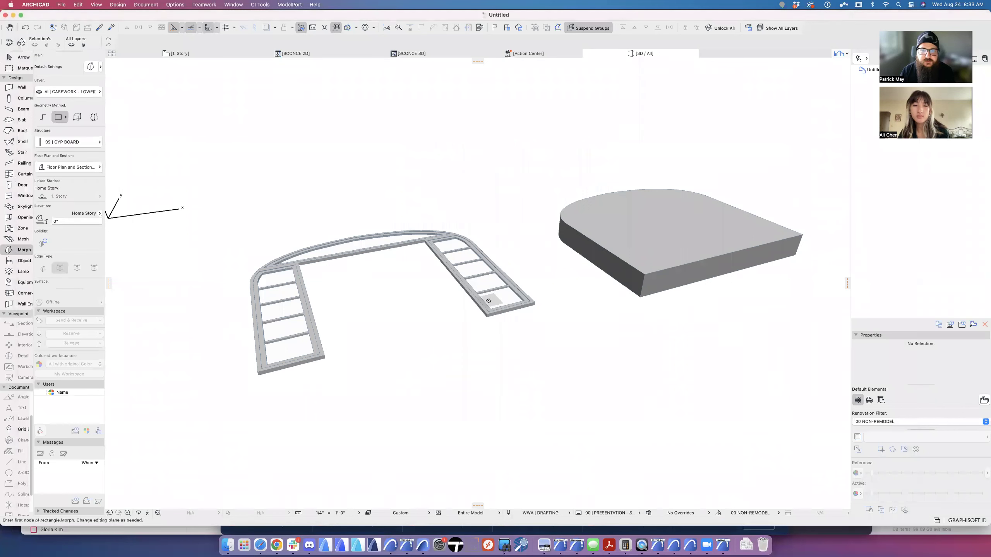
Step: In the 1. Story floor plan, move the pasted elevation image to the left, clear of the traced entry linework
{"action": "scroll", "coordinate": [433, 307], "scroll_direction": "down", "scroll_amount": 3}
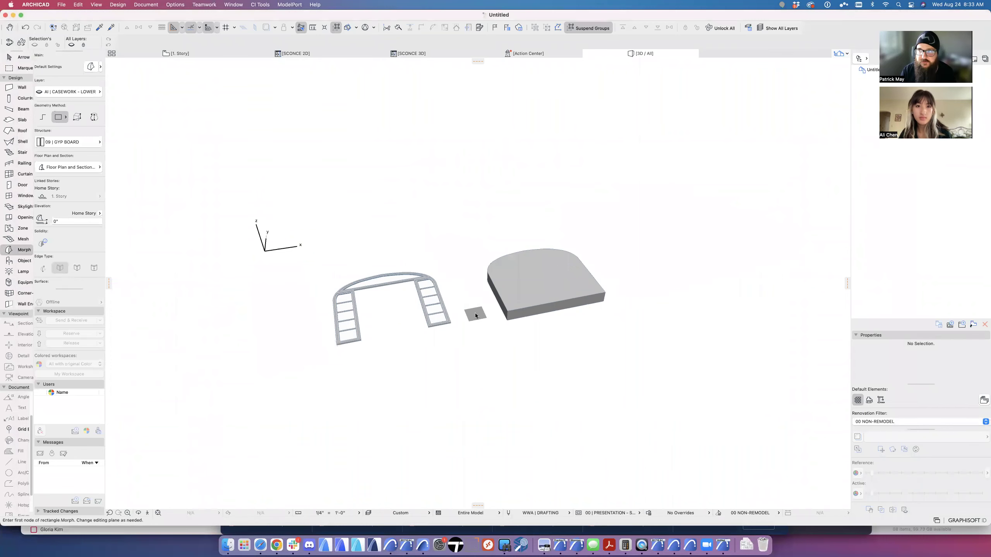
{"action": "key", "text": "Escape"}
{"action": "key", "text": "F2"}
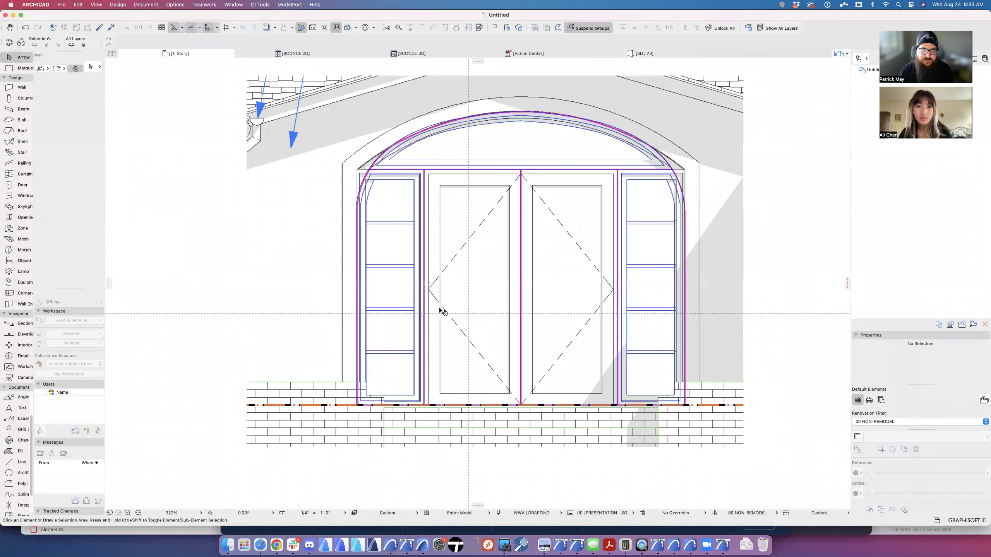
{"action": "scroll", "coordinate": [462, 268], "scroll_direction": "down", "scroll_amount": 3}
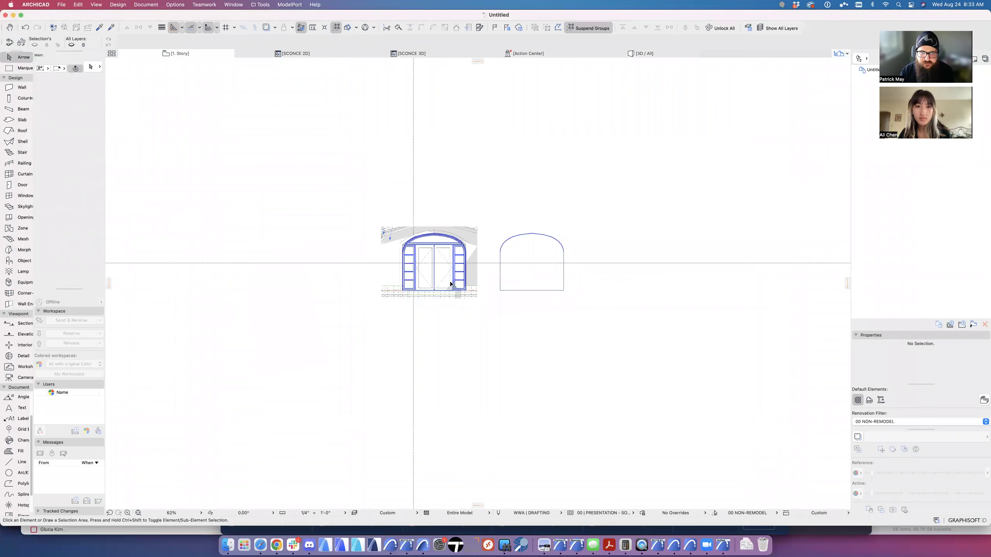
{"action": "left_click", "coordinate": [460, 280]}
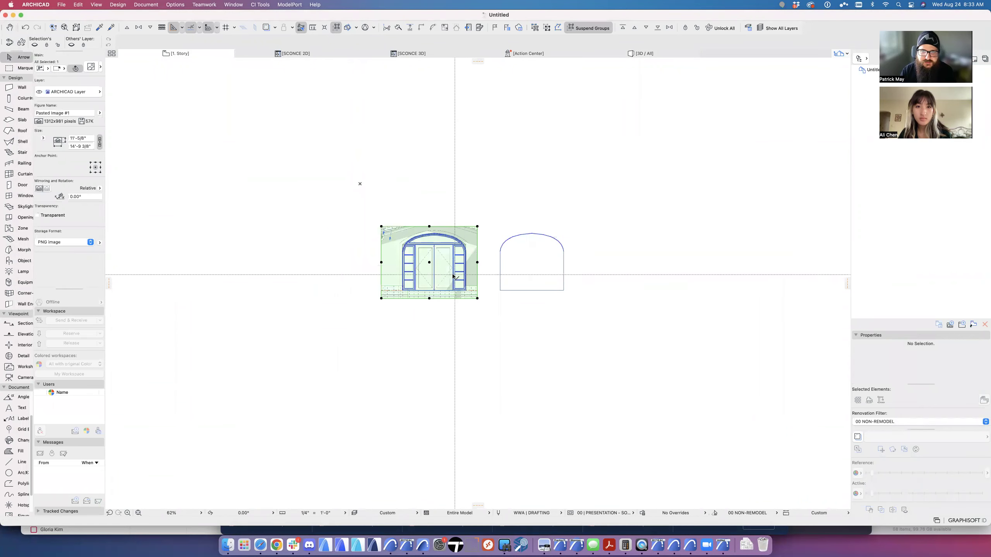
{"action": "scroll", "coordinate": [453, 274], "scroll_direction": "up", "scroll_amount": 3}
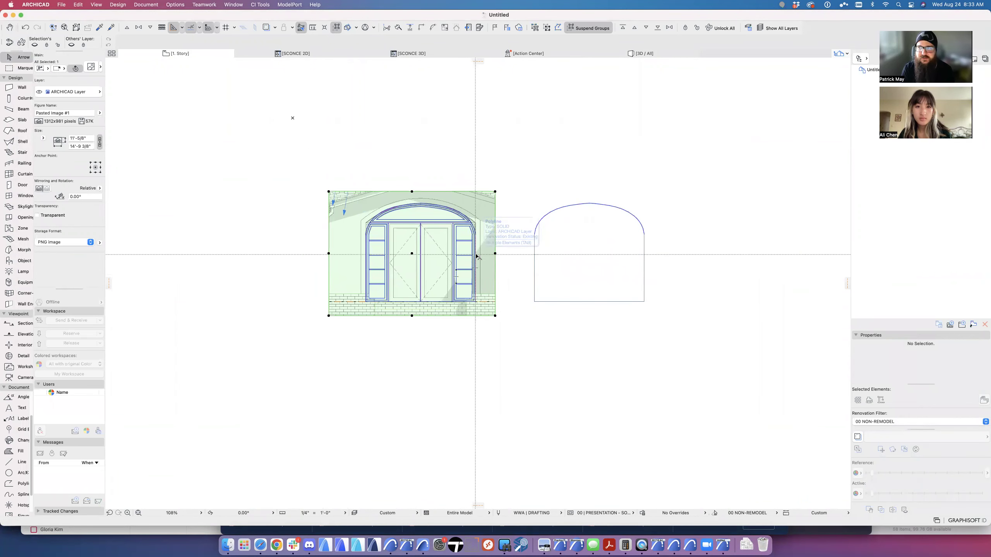
{"action": "key", "text": "super+d"}
{"action": "left_click", "coordinate": [328, 279]}
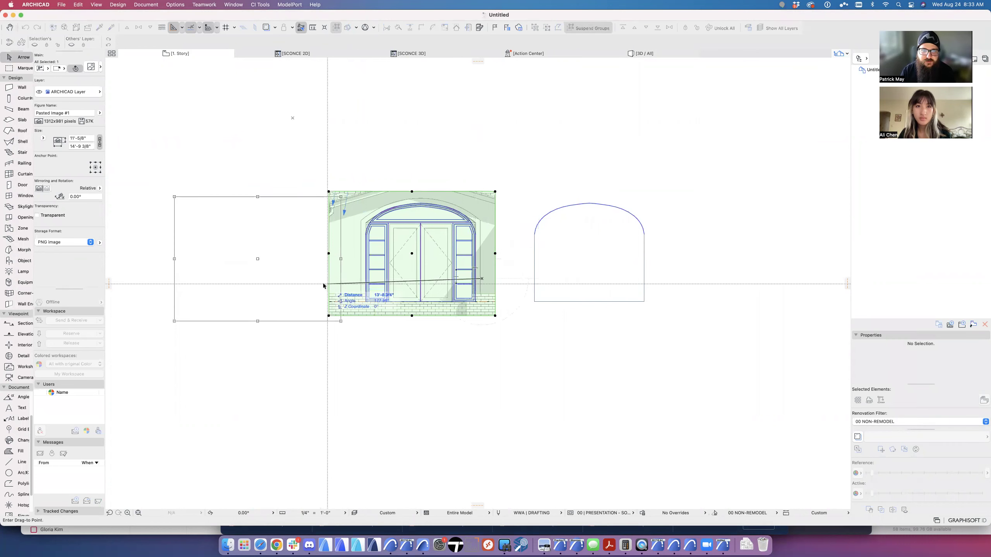
{"action": "left_click", "coordinate": [165, 279]}
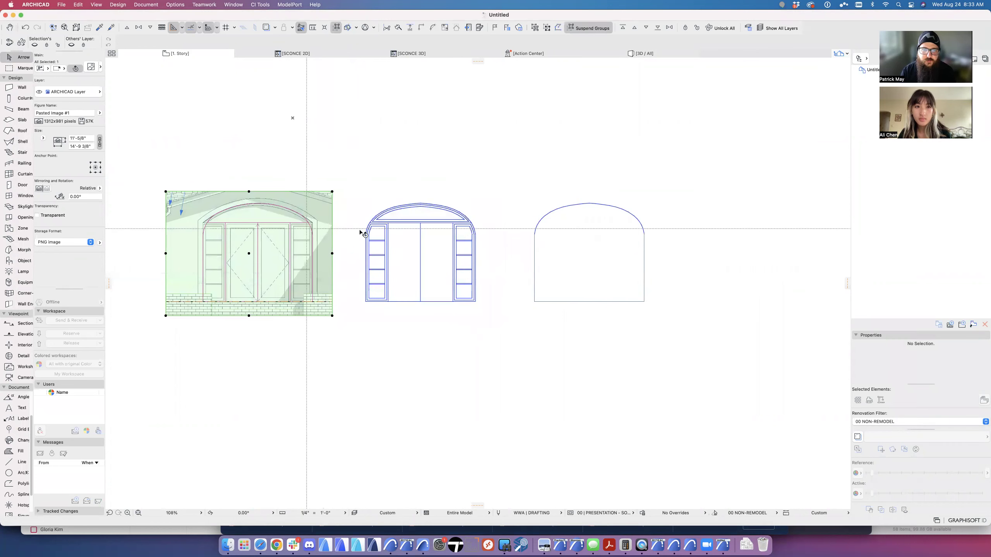
Step: Select all the traced splines and polylines and move them straight up, clear of the slabs
{"action": "left_click", "coordinate": [376, 221]}
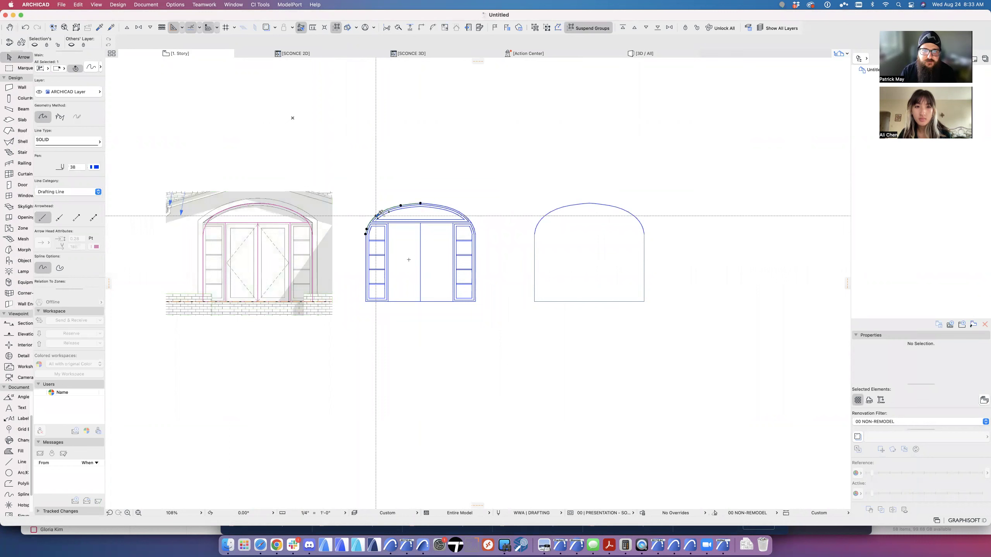
{"action": "key", "text": "s"}
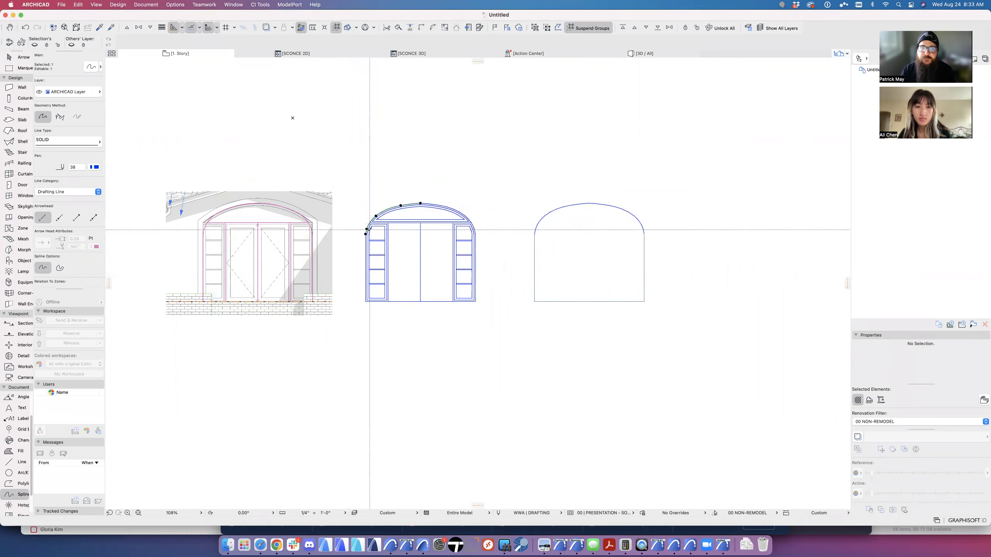
{"action": "key", "text": "super+a"}
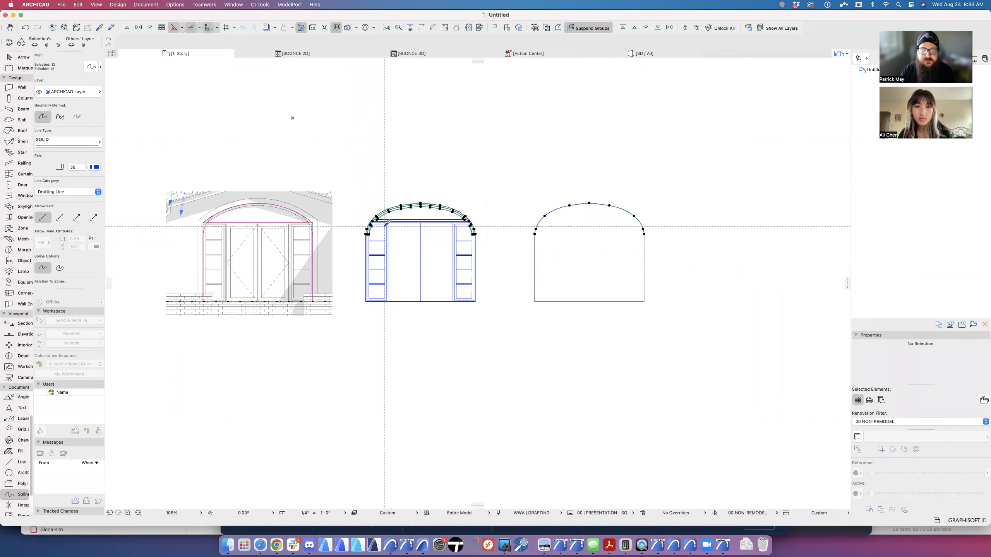
{"action": "key", "text": "p"}
{"action": "key", "text": "super+a"}
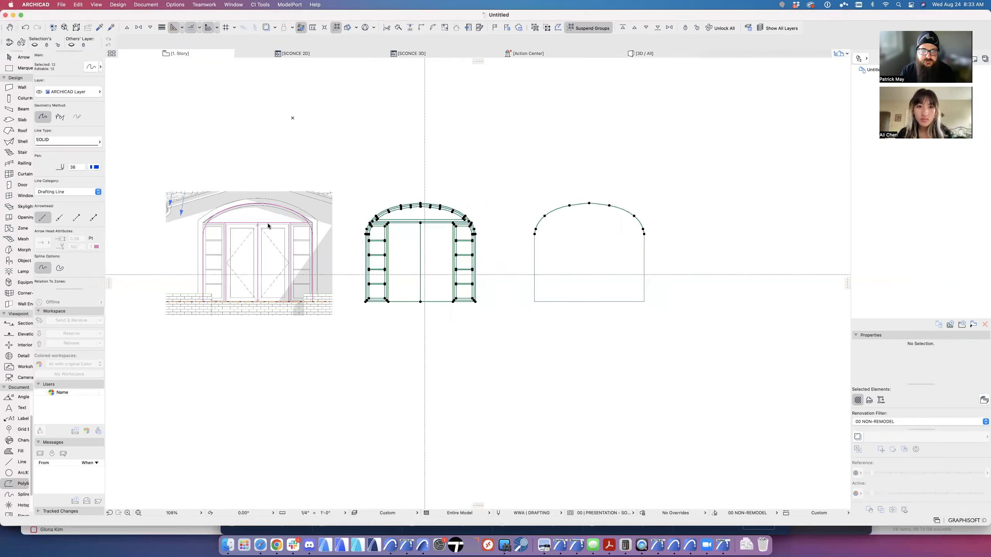
{"action": "key", "text": "super+s"}
{"action": "key", "text": "Escape"}
{"action": "key", "text": "super+a"}
{"action": "key", "text": "super+d"}
{"action": "left_click", "coordinate": [422, 187]}
{"action": "key", "text": "Escape"}
Step: Examine the frame, muntin and glass slabs of the arched unit in plan and in 3D
{"action": "left_click", "coordinate": [454, 301]}
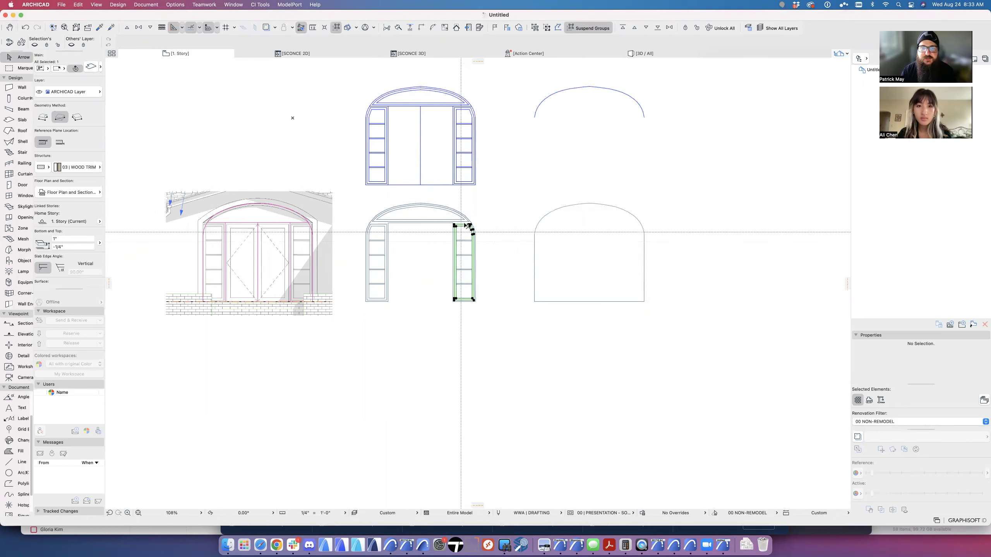
{"action": "left_click", "coordinate": [471, 234]}
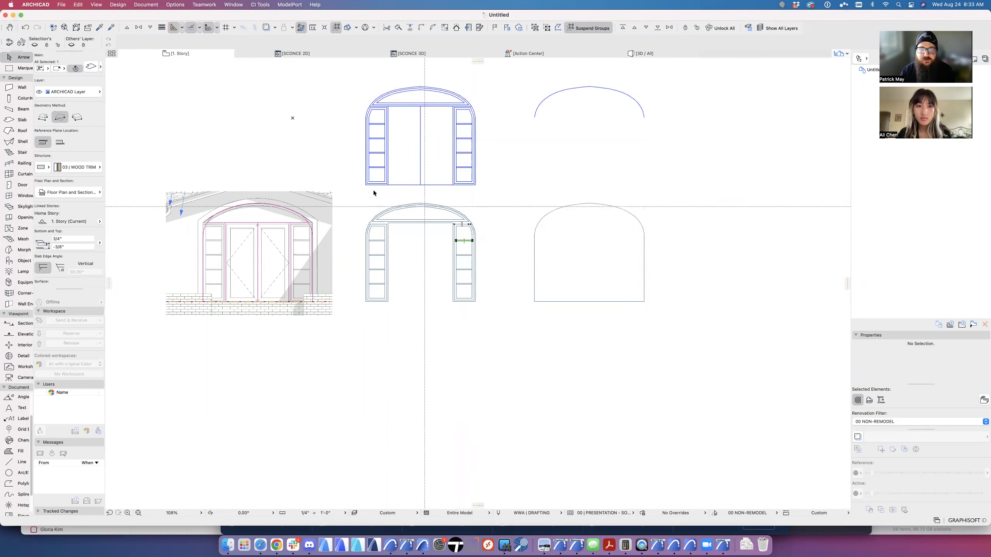
{"action": "key", "text": "Escape"}
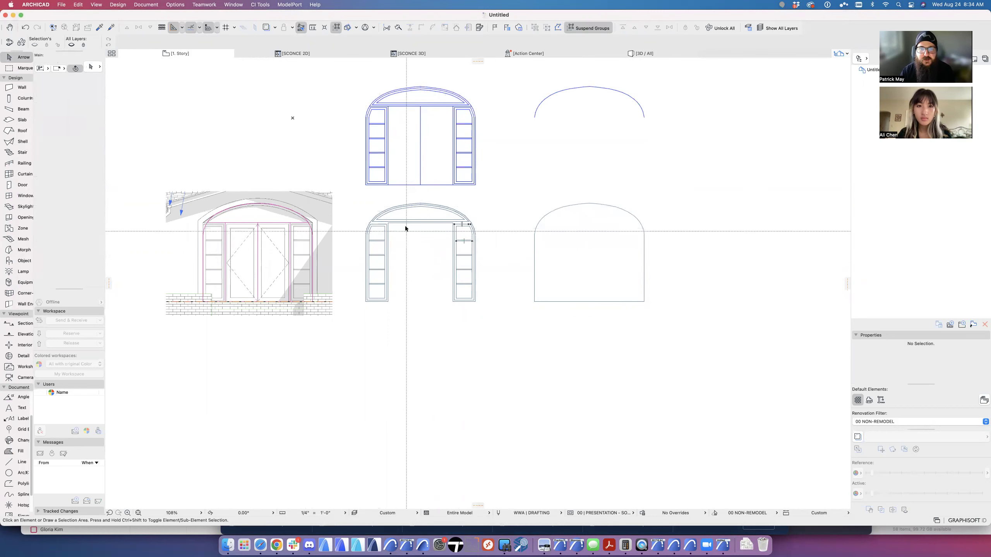
{"action": "left_click", "coordinate": [389, 224]}
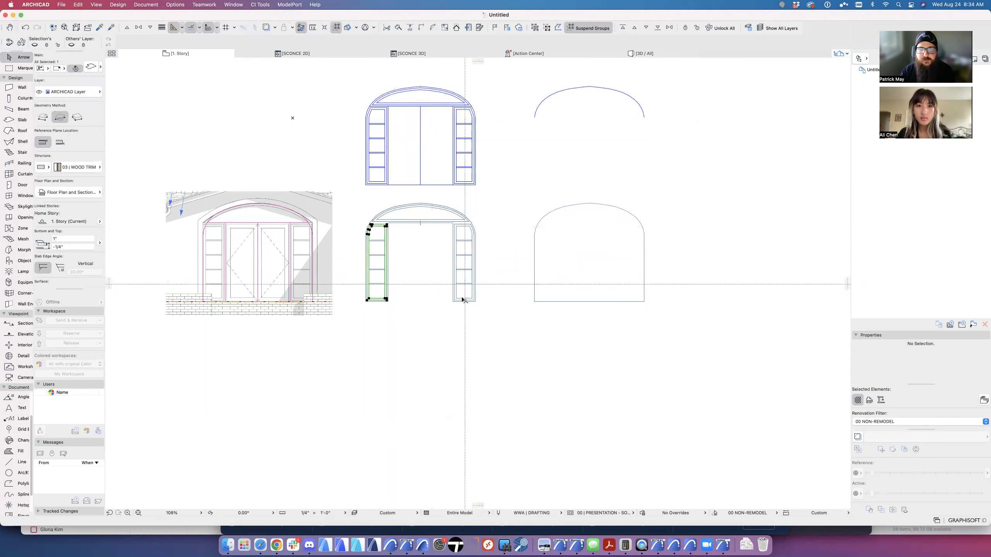
{"action": "key", "text": "Escape"}
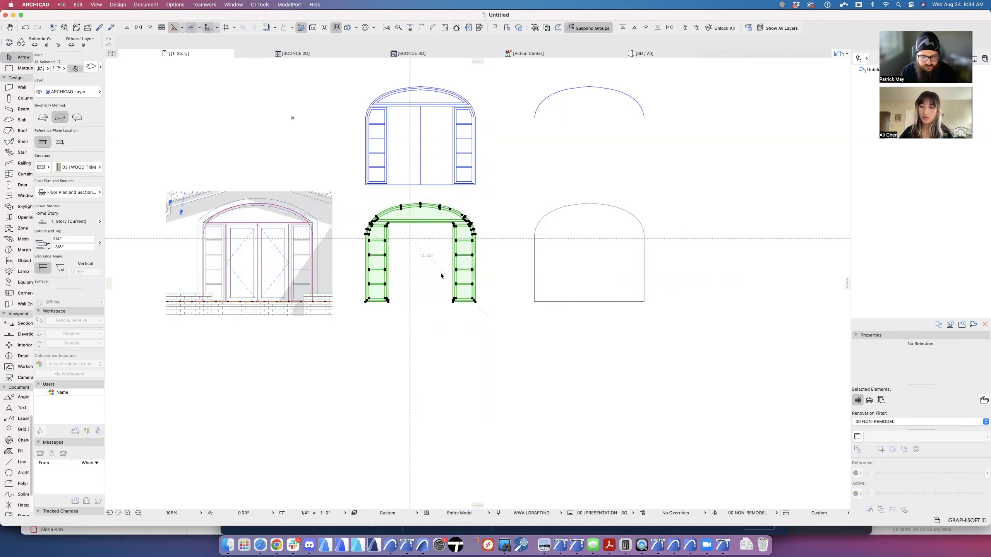
{"action": "key", "text": "F3"}
{"action": "middle_click_drag", "start_coordinate": [537, 306], "coordinate": [452, 327], "text": "shift"}
{"action": "scroll", "coordinate": [377, 355], "scroll_direction": "up", "scroll_amount": 5}
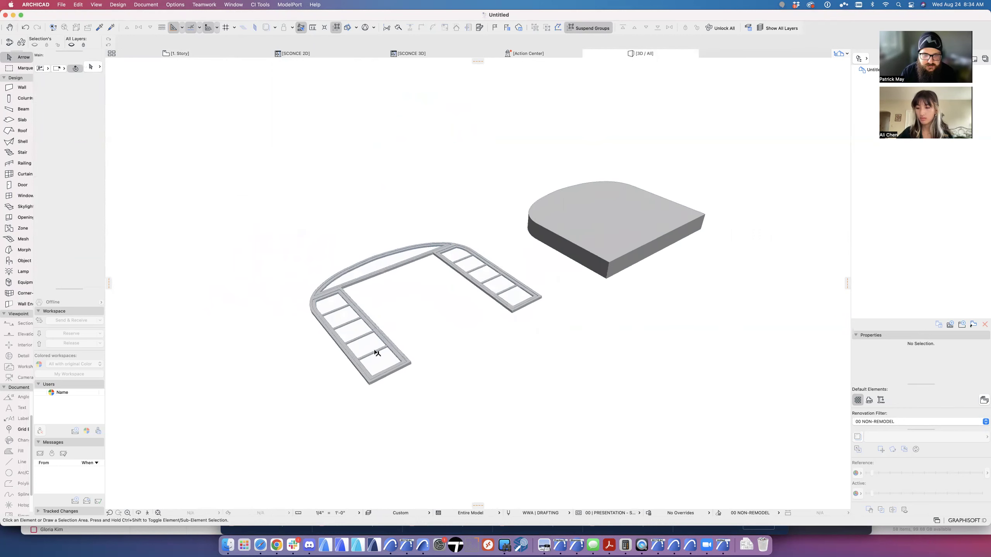
{"action": "left_click", "coordinate": [310, 288]}
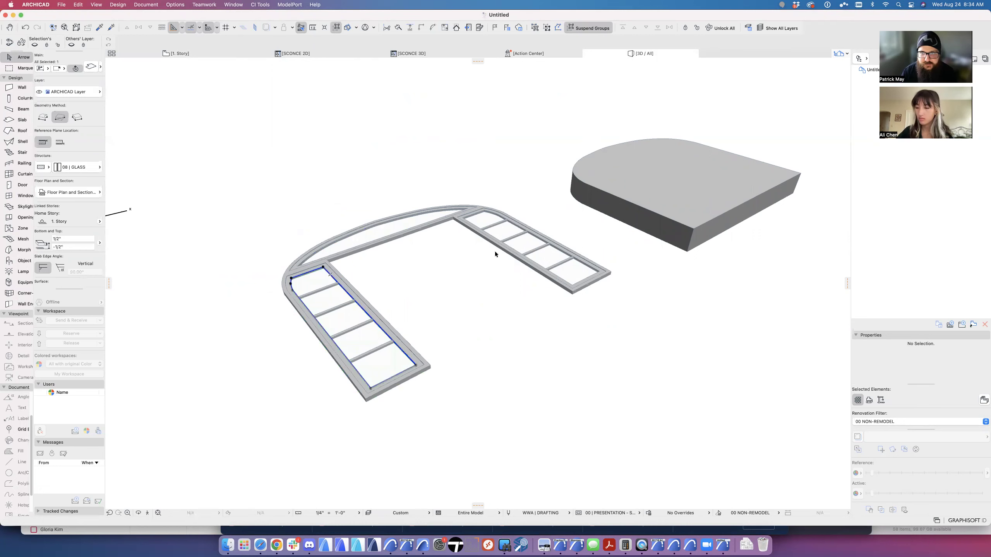
Step: Move the thick arched AIR - HEAVY slab onto the window frame, matching their front-left corners
{"action": "left_click", "coordinate": [671, 226]}
{"action": "middle_click_drag", "start_coordinate": [671, 225], "coordinate": [640, 193], "text": "shift"}
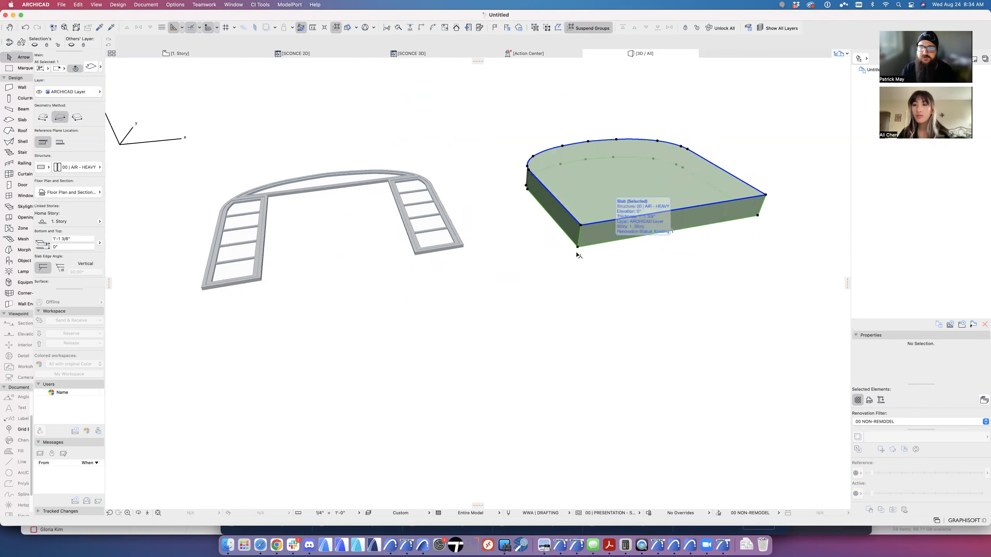
{"action": "key", "text": "super+d"}
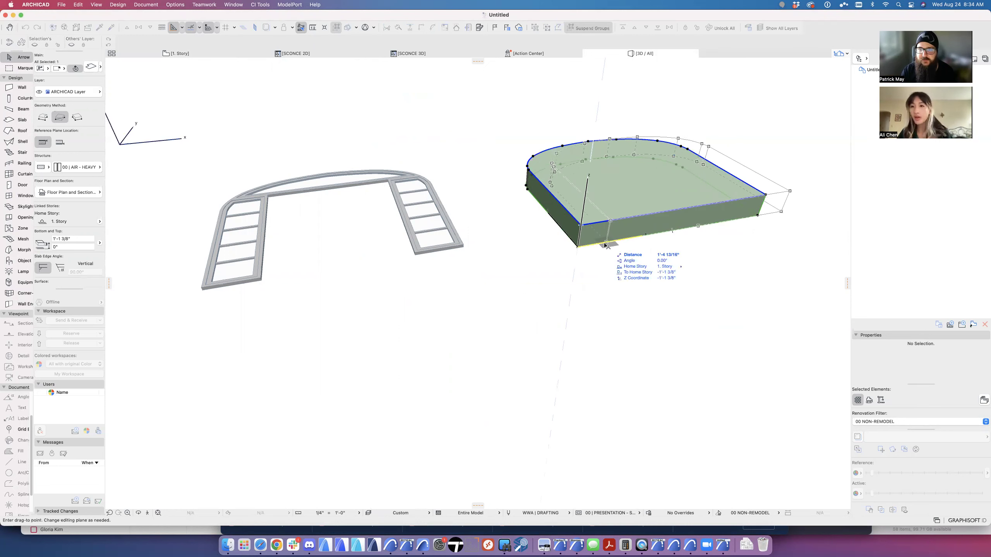
{"action": "left_click", "coordinate": [577, 246]}
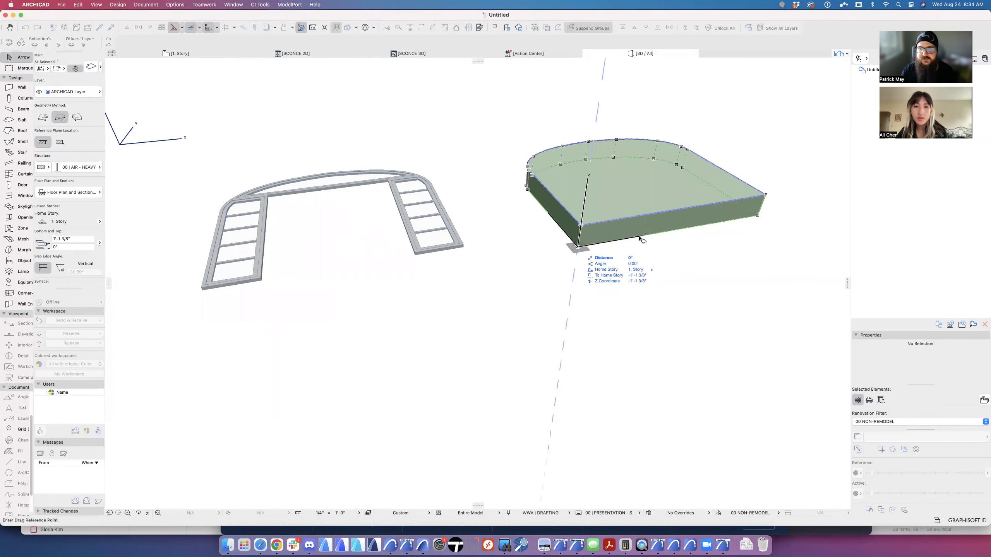
{"action": "left_click", "coordinate": [202, 288]}
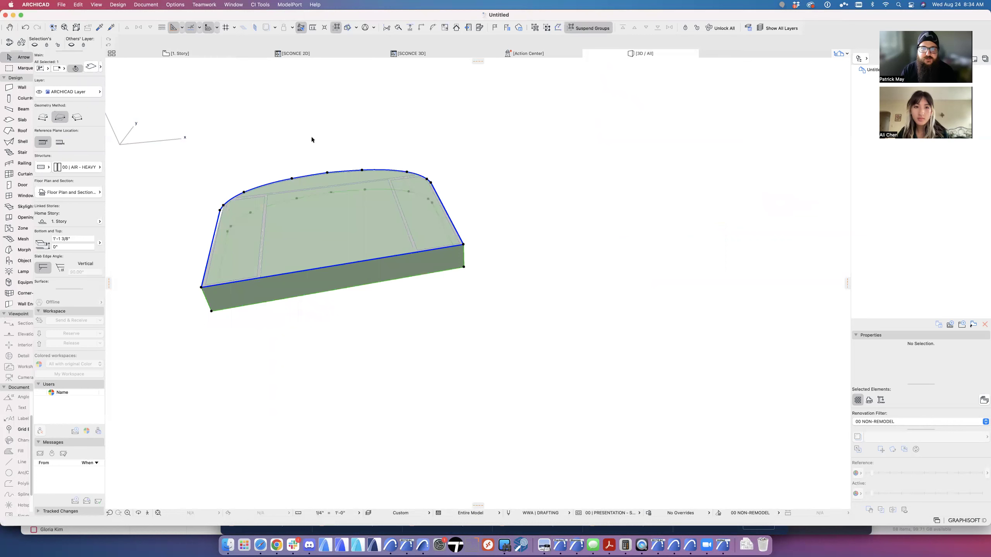
Step: Set the element ID of the arched AIR - HEAVY slab to WALLHOLE
{"action": "mouse_move", "coordinate": [385, 224]}
{"action": "middle_mouse_down", "text": "shift"}
{"action": "mouse_move", "coordinate": [465, 299]}
{"action": "mouse_move", "coordinate": [444, 319]}
{"action": "middle_mouse_up", "text": "shift"}
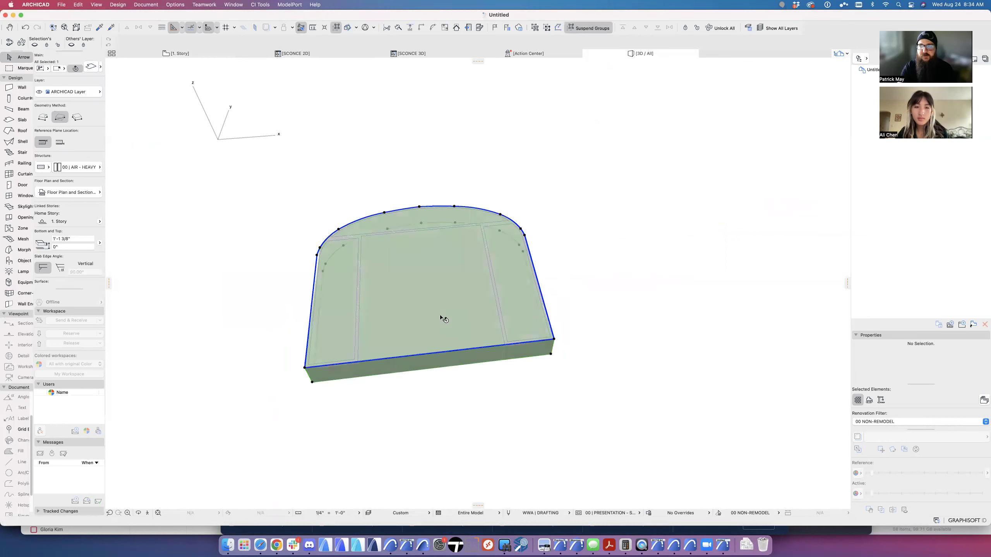
{"action": "double_click", "coordinate": [417, 287]}
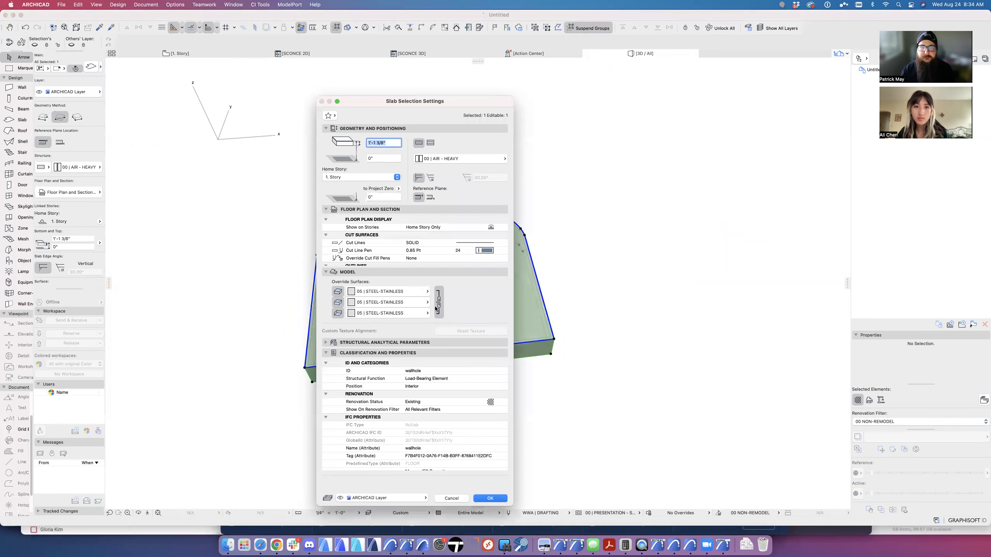
{"action": "left_click", "coordinate": [427, 372]}
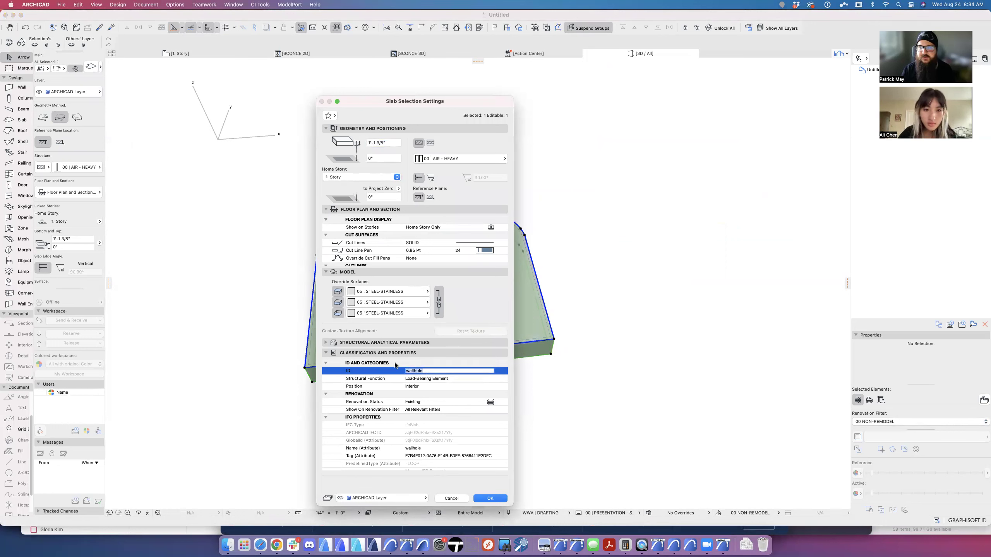
{"action": "type", "text": "WALLHOLE"}
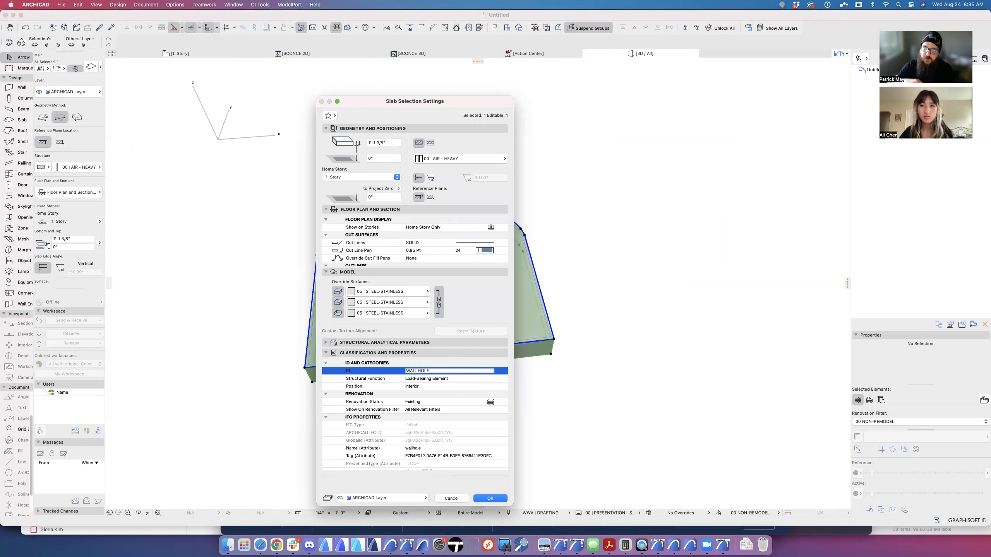
{"action": "key", "text": "Return"}
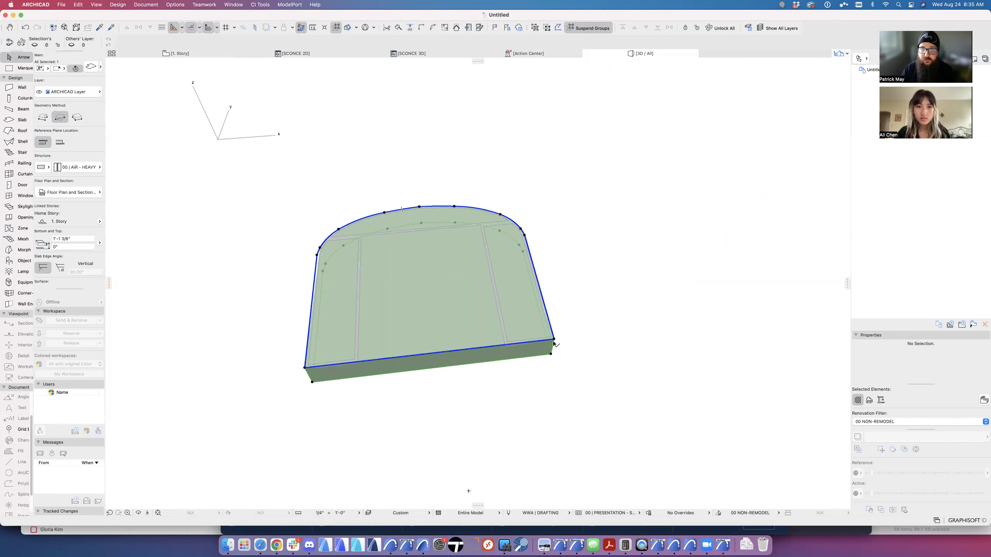
{"action": "key", "text": "Escape"}
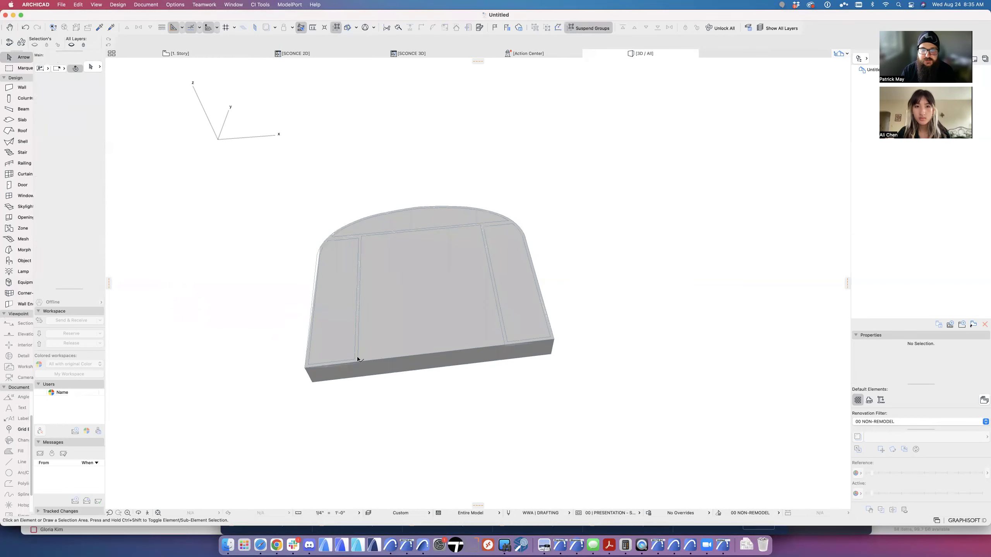
Step: Return to the floor plan and select all the slabs of the arched unit, including the WALLHOLE slab
{"action": "left_click", "coordinate": [488, 247]}
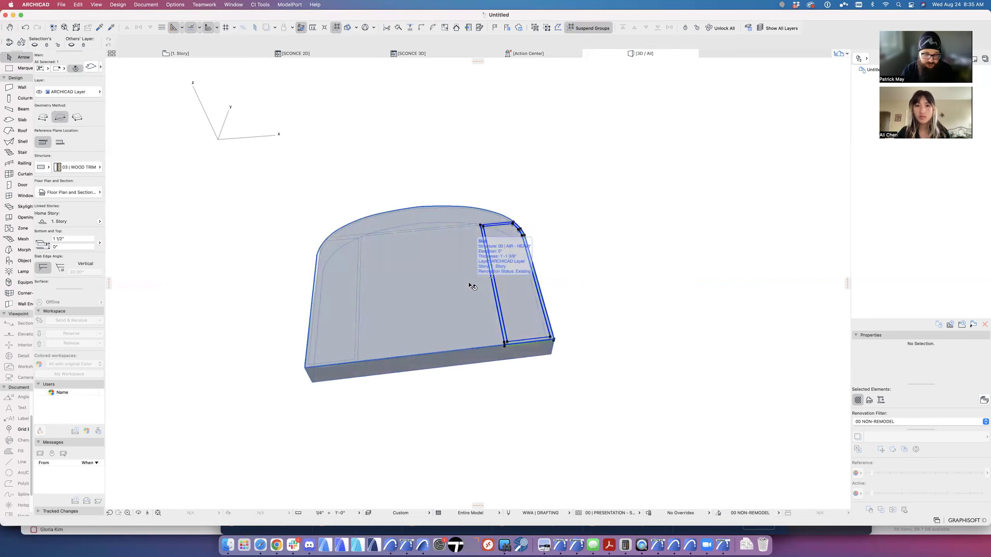
{"action": "key", "text": "Escape"}
{"action": "key", "text": "F2"}
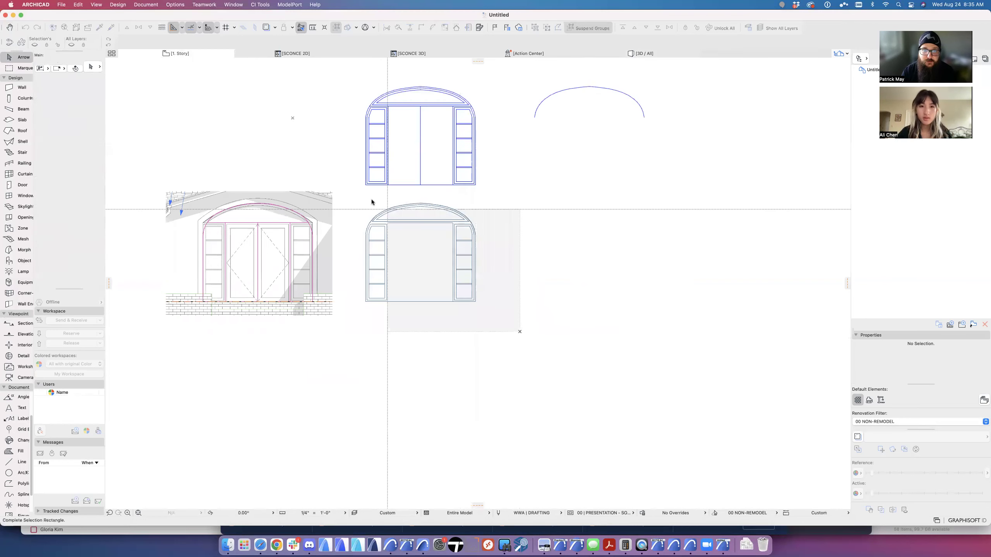
{"action": "left_click", "coordinate": [407, 259]}
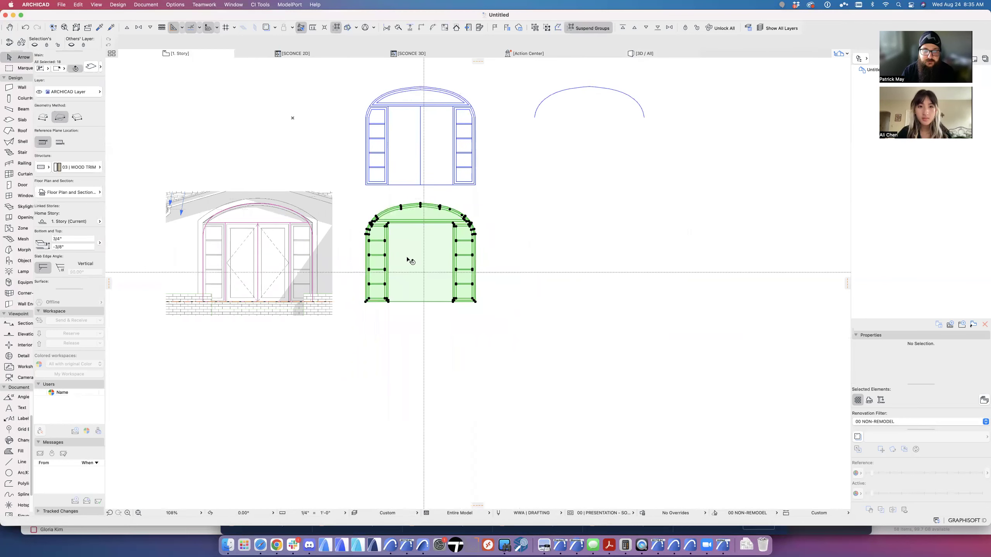
Step: Save the selected slabs as a window library part named ARCH TOP TRANSOM SIDELIGHT in the Embedded Library
{"action": "left_click", "coordinate": [63, 5]}
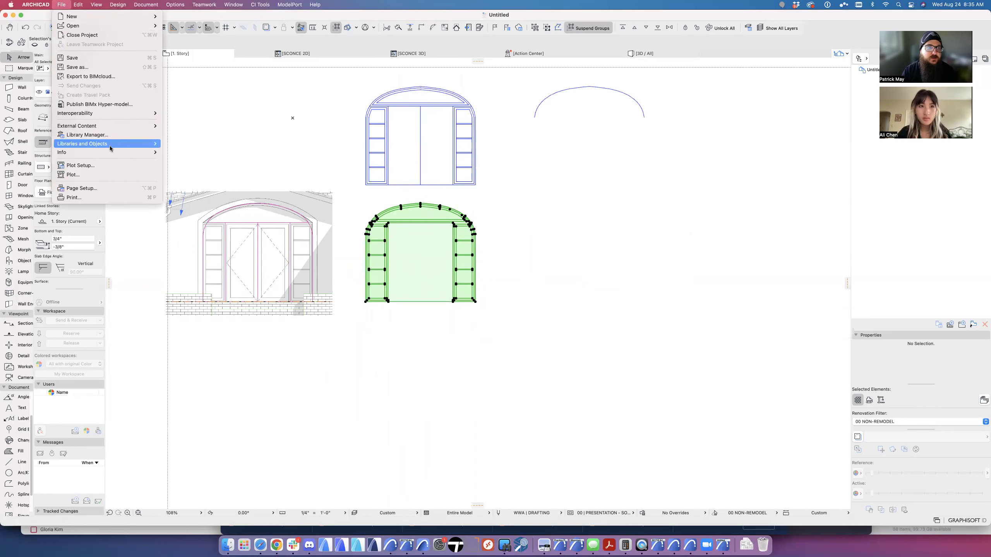
{"action": "mouse_move", "coordinate": [117, 144]}
{"action": "mouse_move", "coordinate": [218, 210]}
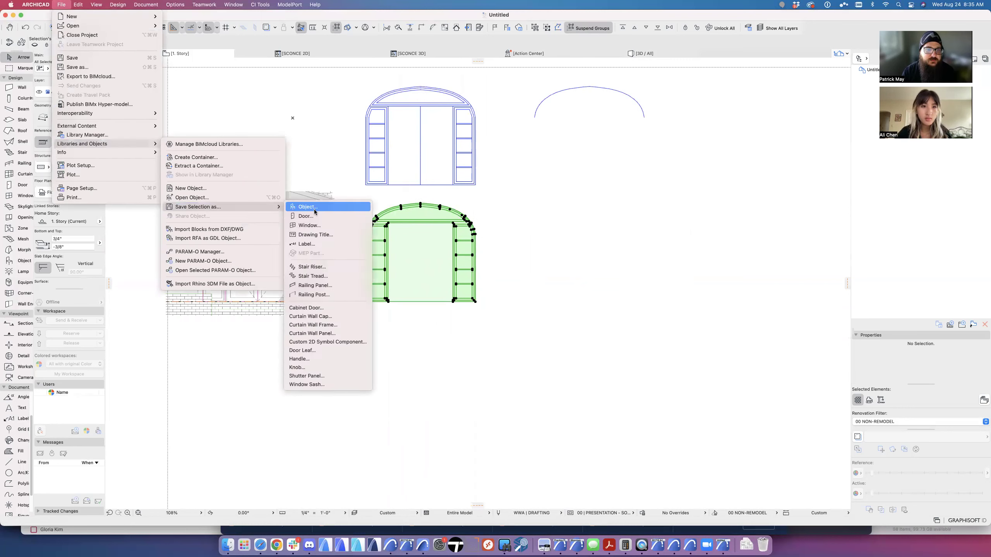
{"action": "left_click", "coordinate": [327, 225]}
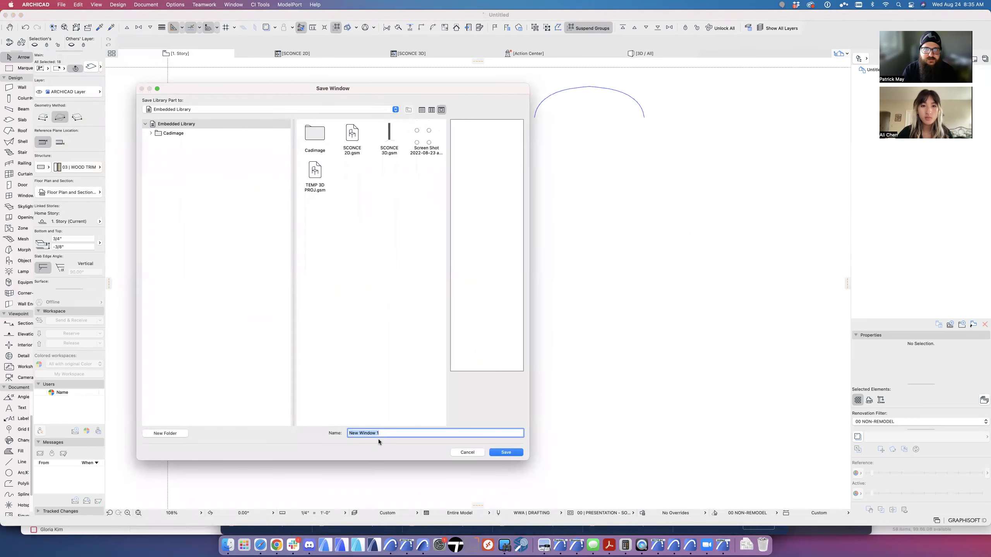
{"action": "type", "text": "ARCH TOP"}
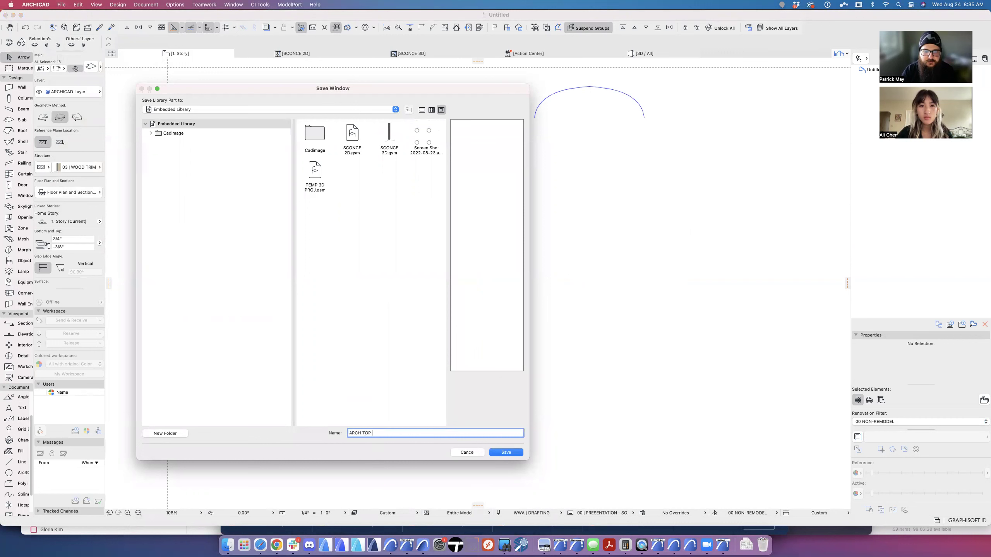
{"action": "type", "text": " TRANSOM SIDELIGHT"}
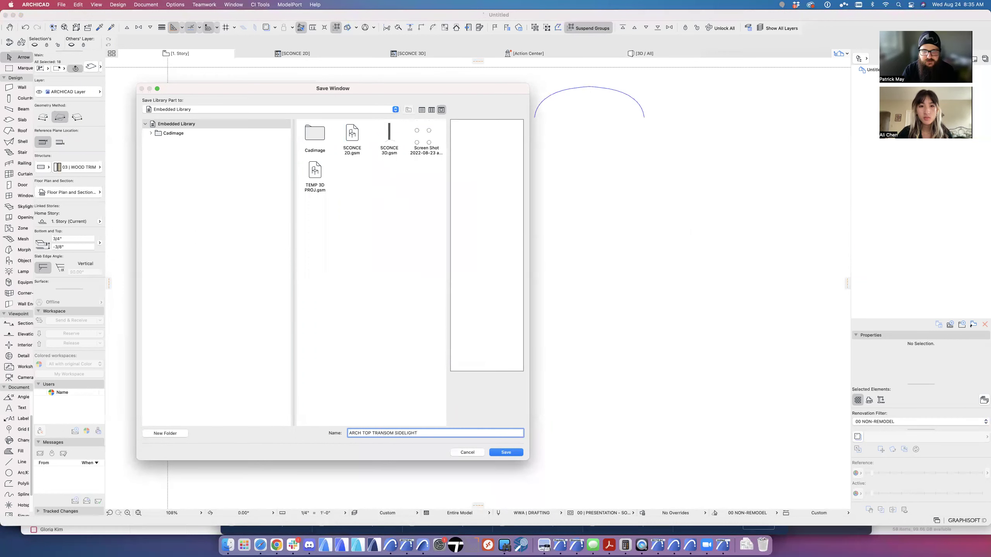
{"action": "left_click_drag", "start_coordinate": [320, 89], "coordinate": [685, 160]}
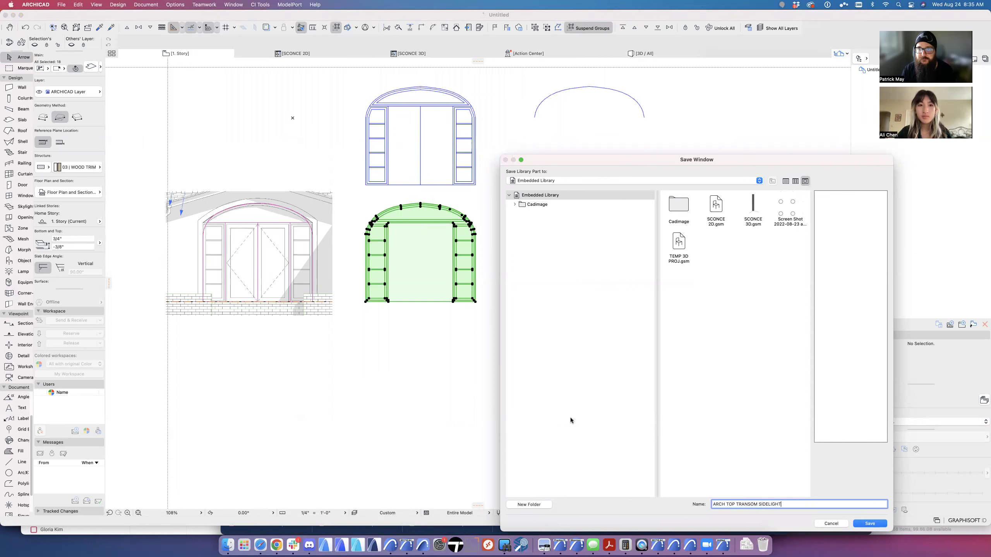
{"action": "key", "text": "Return"}
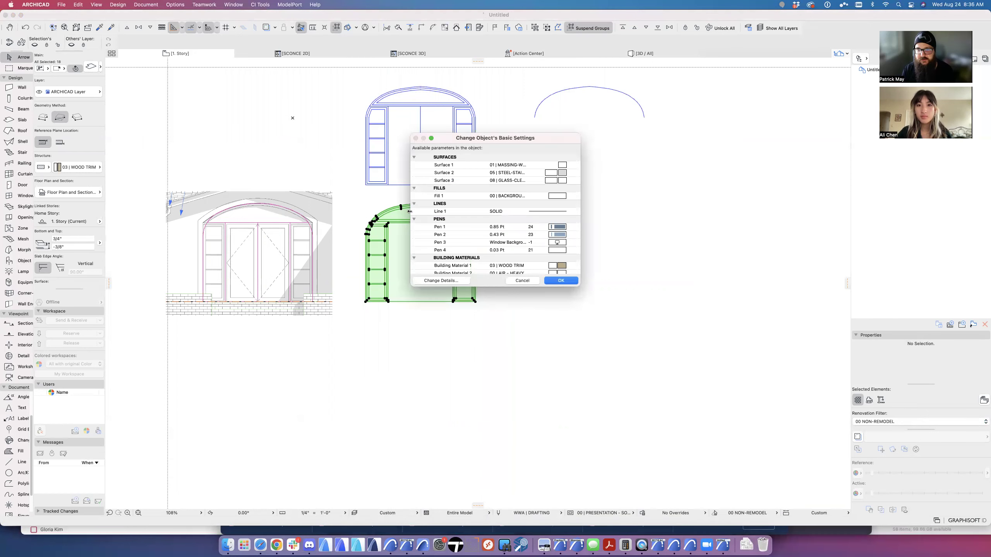
Step: Check the surface, pen and building material parameters of the new window and accept its basic settings as they are
{"action": "scroll", "coordinate": [511, 180], "scroll_direction": "up", "scroll_amount": 1}
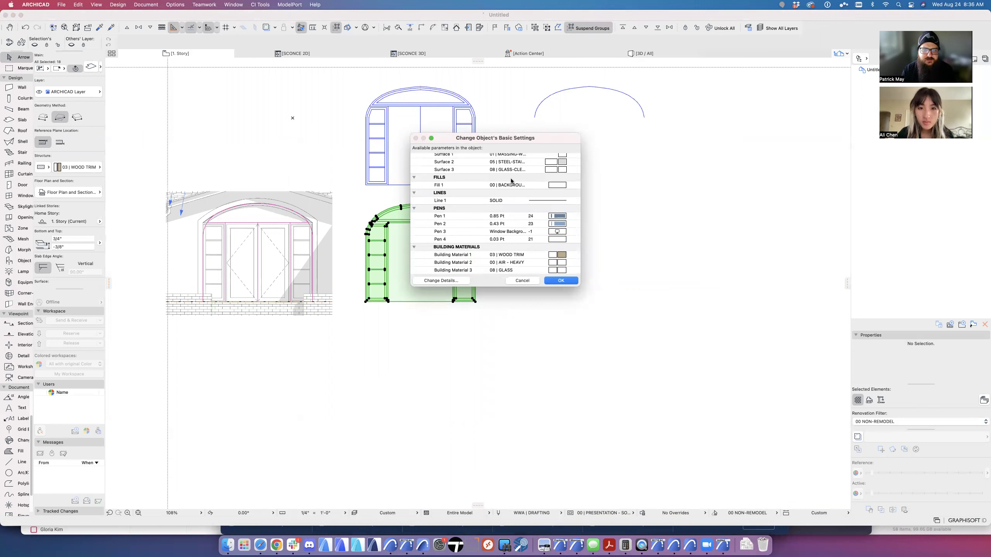
{"action": "scroll", "coordinate": [507, 187], "scroll_direction": "up", "scroll_amount": 1}
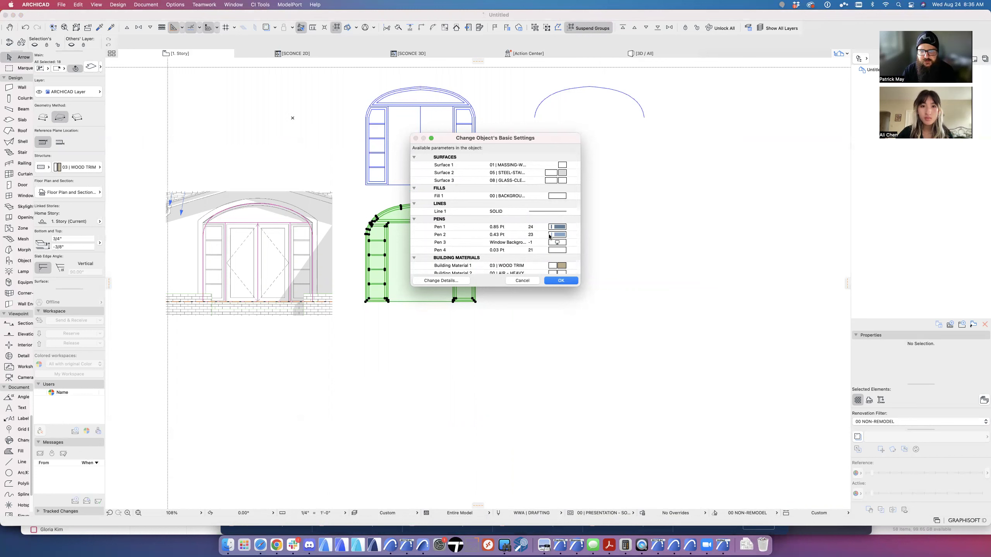
{"action": "scroll", "coordinate": [512, 253], "scroll_direction": "down", "scroll_amount": 1}
{"action": "scroll", "coordinate": [507, 258], "scroll_direction": "down", "scroll_amount": 1}
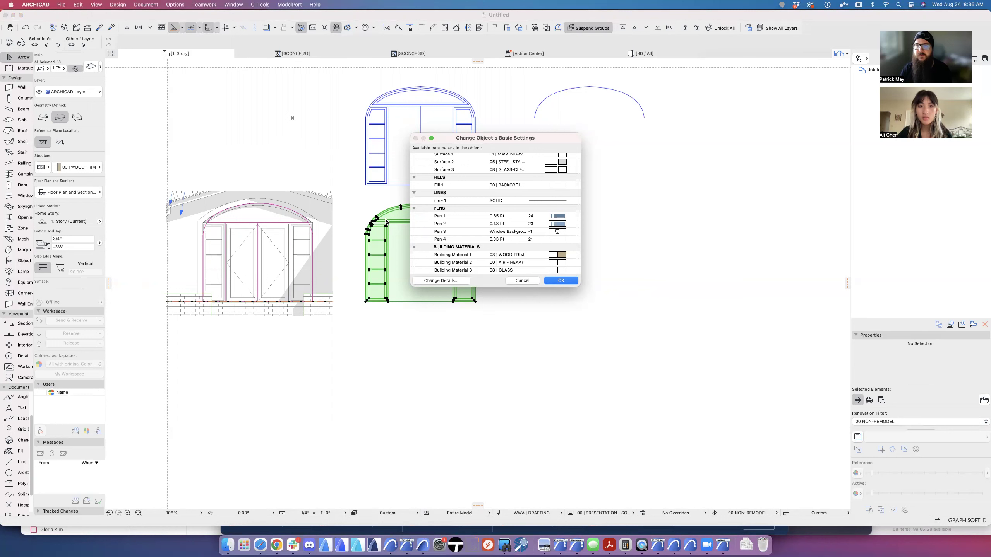
{"action": "left_click", "coordinate": [454, 254]}
{"action": "scroll", "coordinate": [454, 180], "scroll_direction": "up", "scroll_amount": 2}
{"action": "left_click", "coordinate": [454, 167]}
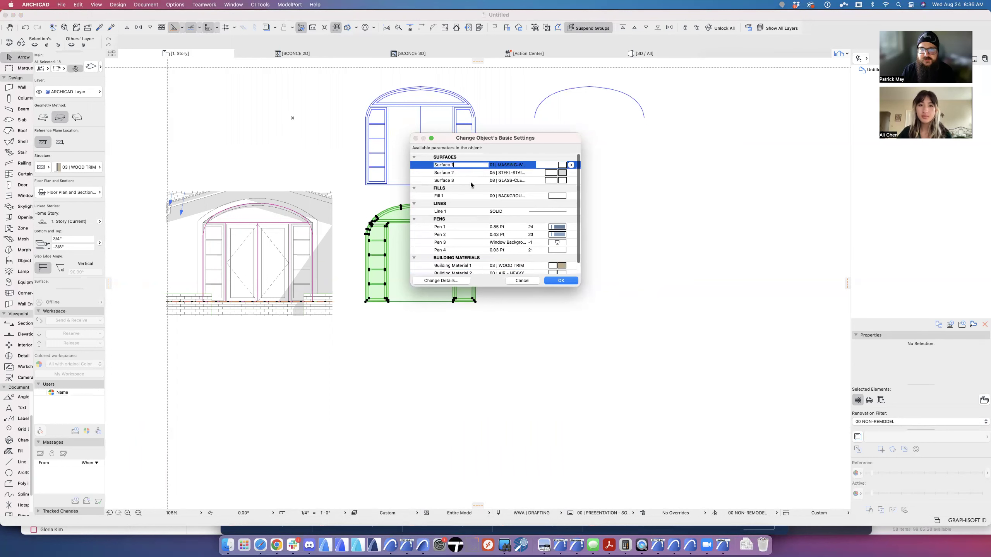
{"action": "left_click", "coordinate": [463, 181]}
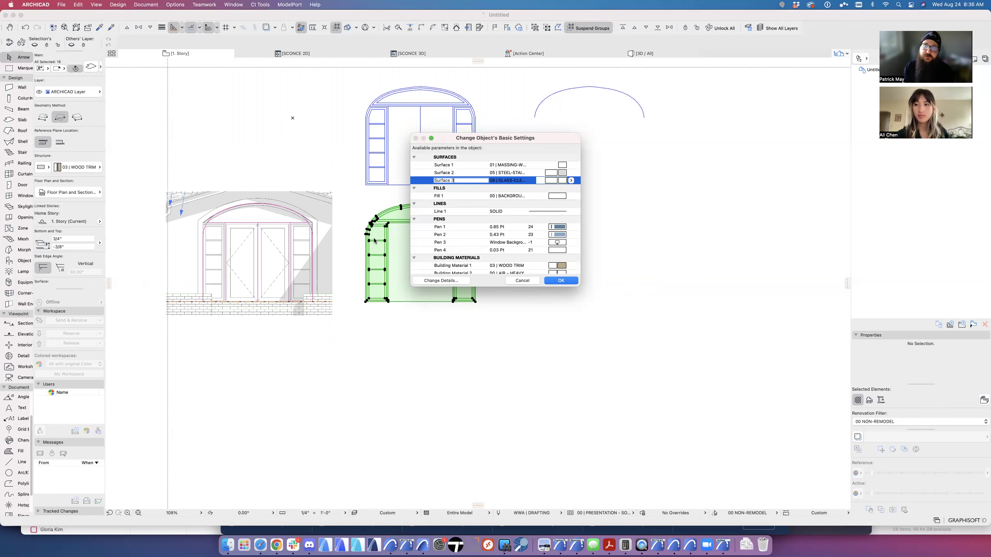
{"action": "key", "text": "Return"}
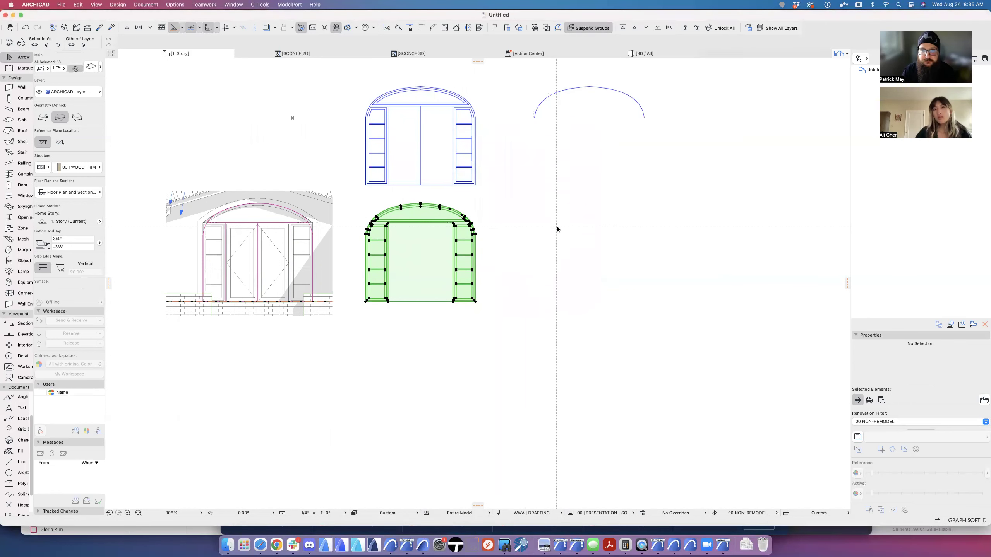
Step: Draw a straight horizontal interior wall extending right from the arched unit's right sidelight, with the default wall settings
{"action": "scroll", "coordinate": [555, 228], "scroll_direction": "right", "scroll_amount": 5}
{"action": "left_click", "coordinate": [482, 288]}
{"action": "key", "text": "w"}
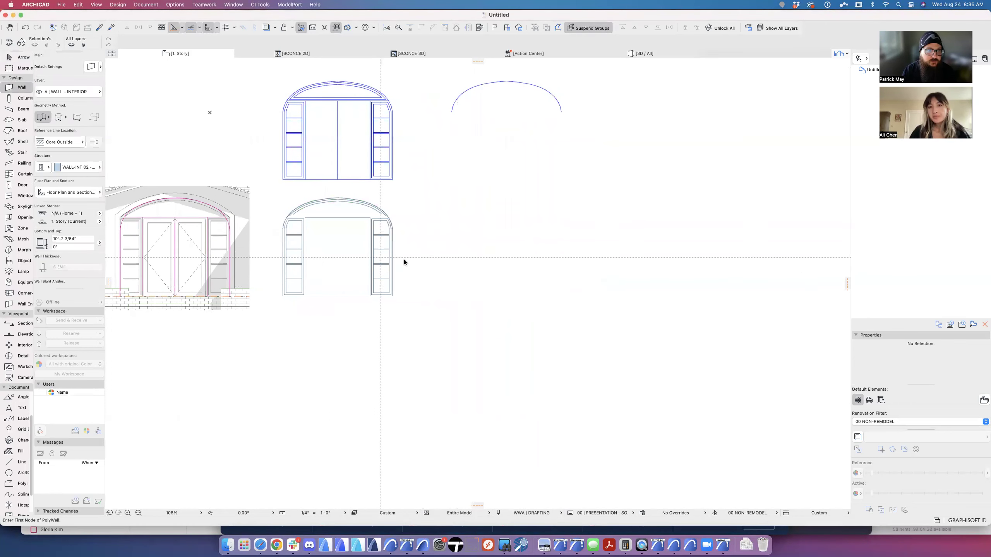
{"action": "left_click", "coordinate": [381, 258]}
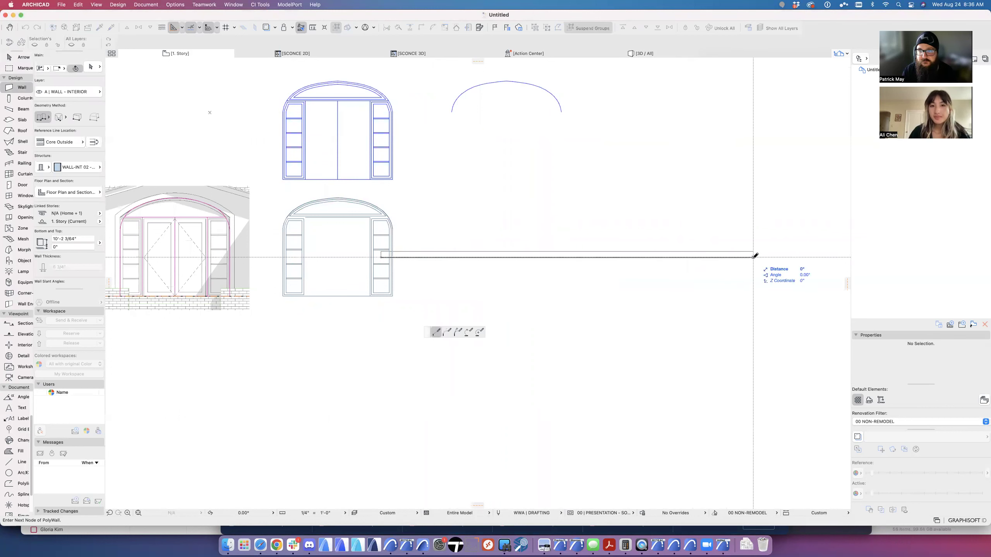
{"action": "double_click", "coordinate": [753, 258]}
{"action": "key", "text": "Escape"}
Step: Place the ARCH TOP TRANSOM SIDELIGHT window from the Embedded Library near the middle of the new wall, using its default size
{"action": "key", "text": "n"}
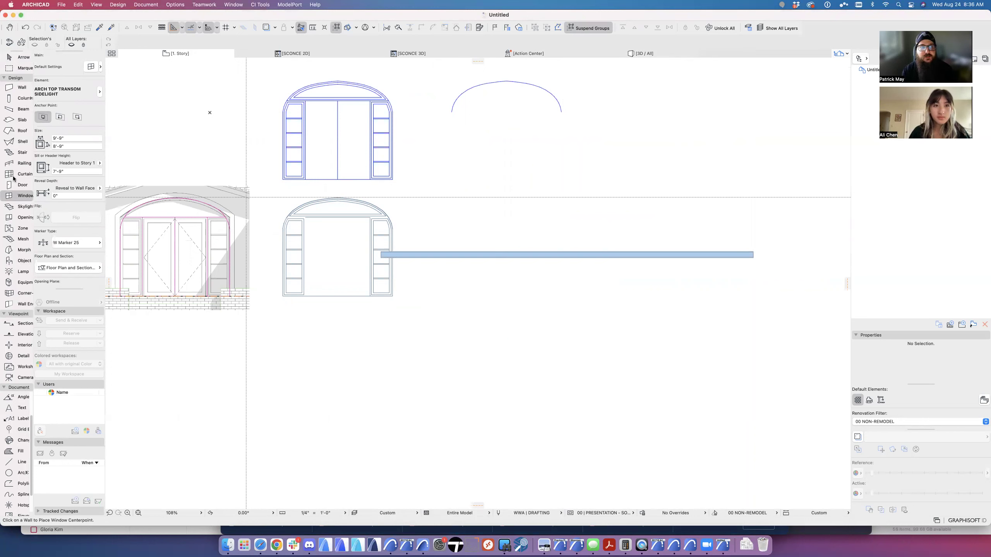
{"action": "left_click", "coordinate": [93, 66]}
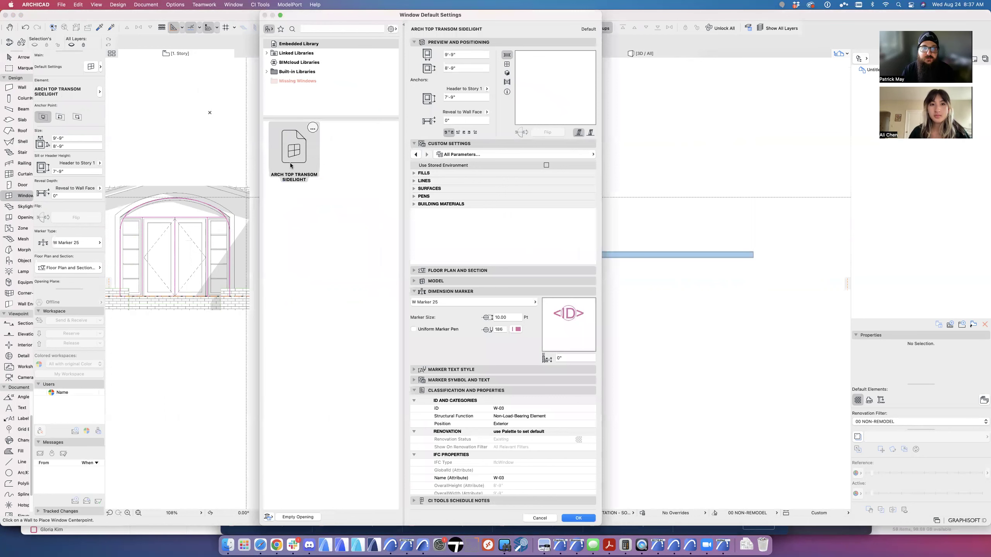
{"action": "key", "text": "Return"}
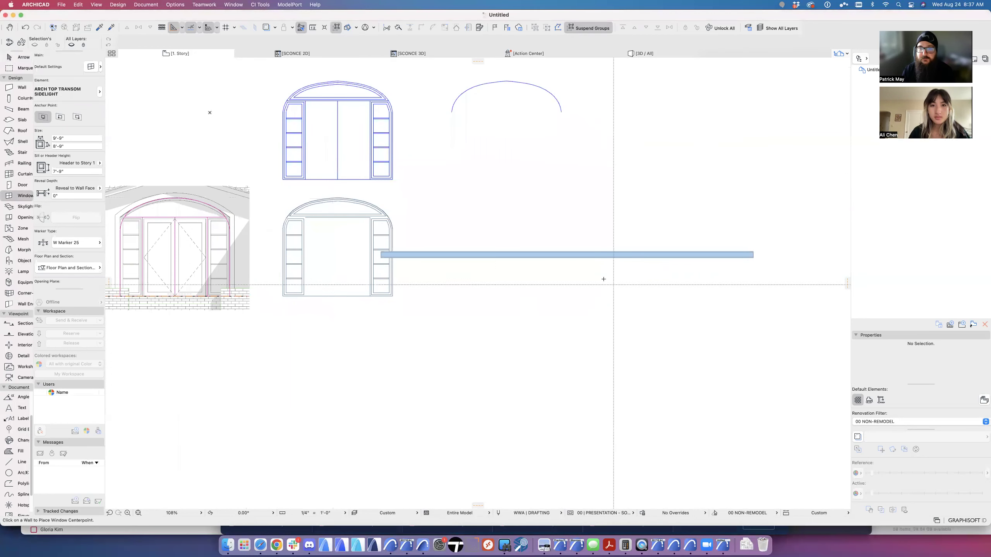
{"action": "left_click", "coordinate": [577, 257]}
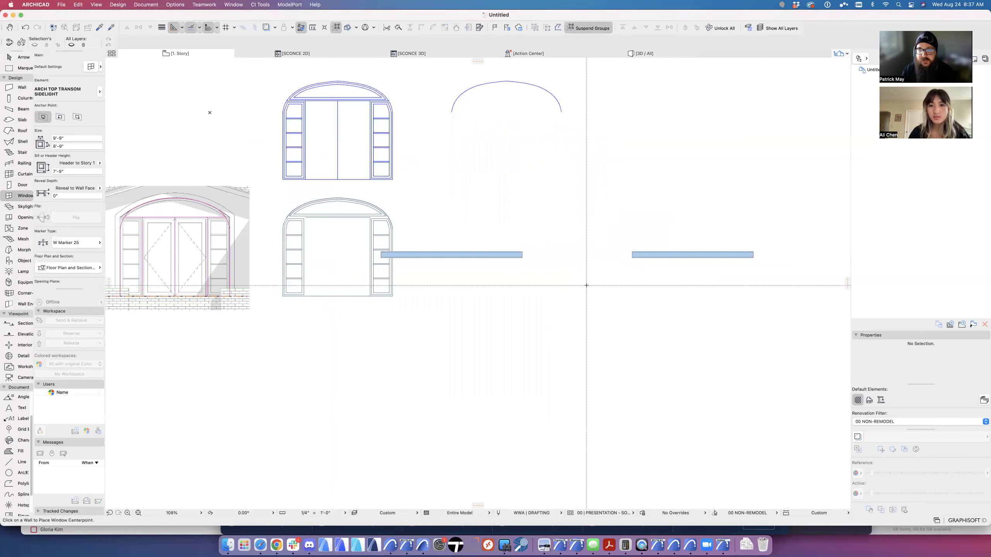
{"action": "key", "text": "Escape"}
Step: Show only the test wall in 3D and examine the arched opening and the window placed in it
{"action": "left_click", "coordinate": [414, 255]}
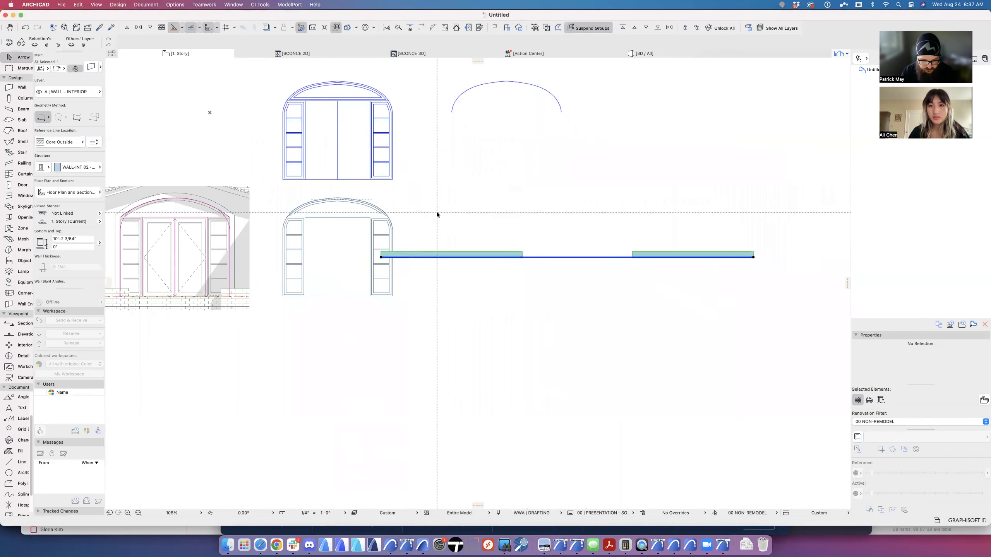
{"action": "key", "text": "F5"}
{"action": "scroll", "coordinate": [550, 253], "scroll_direction": "down", "scroll_amount": 5}
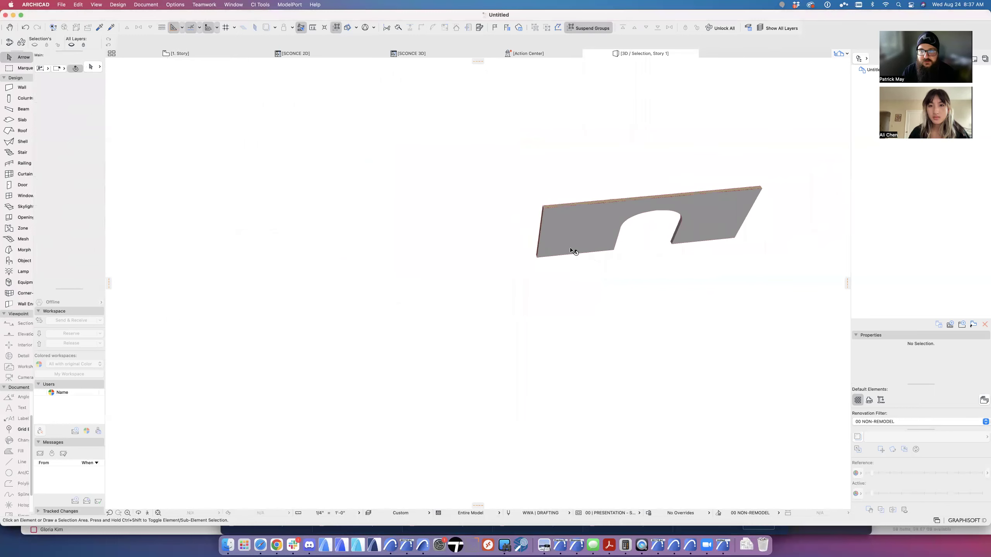
{"action": "middle_click_drag", "start_coordinate": [571, 250], "coordinate": [469, 184], "text": "shift"}
{"action": "left_click", "coordinate": [506, 276]}
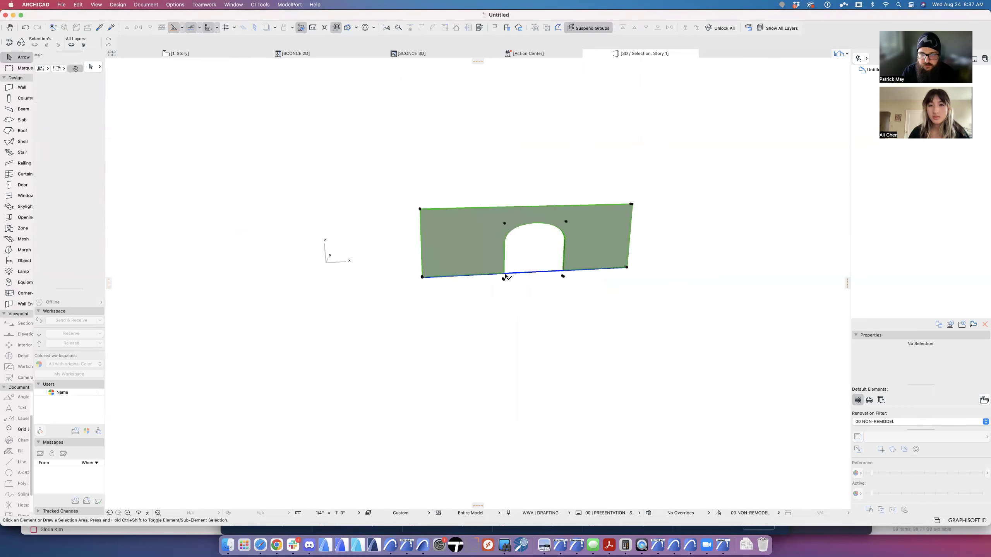
{"action": "left_click", "coordinate": [504, 282]}
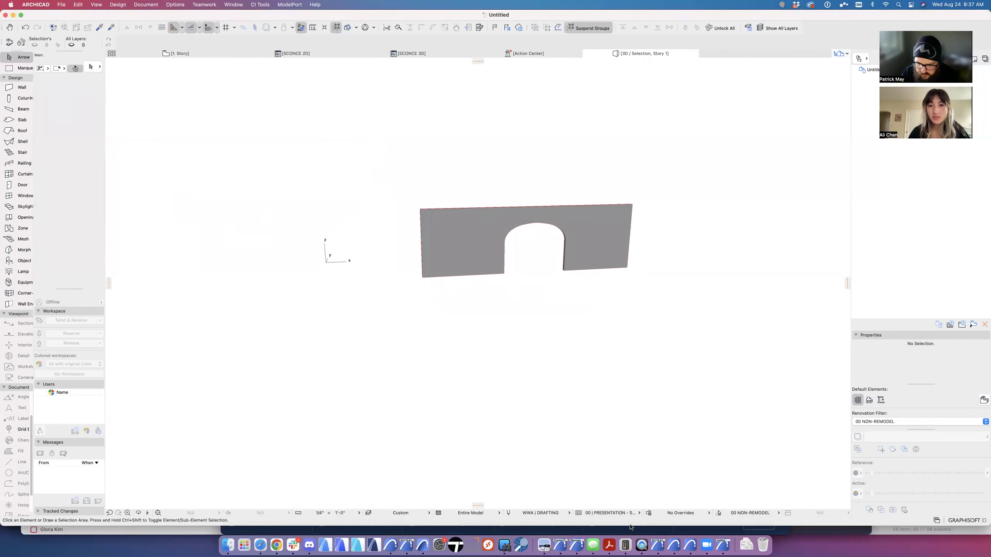
Step: Check the door, window and skylight display settings in the Model View Options without changing them
{"action": "left_click", "coordinate": [578, 512]}
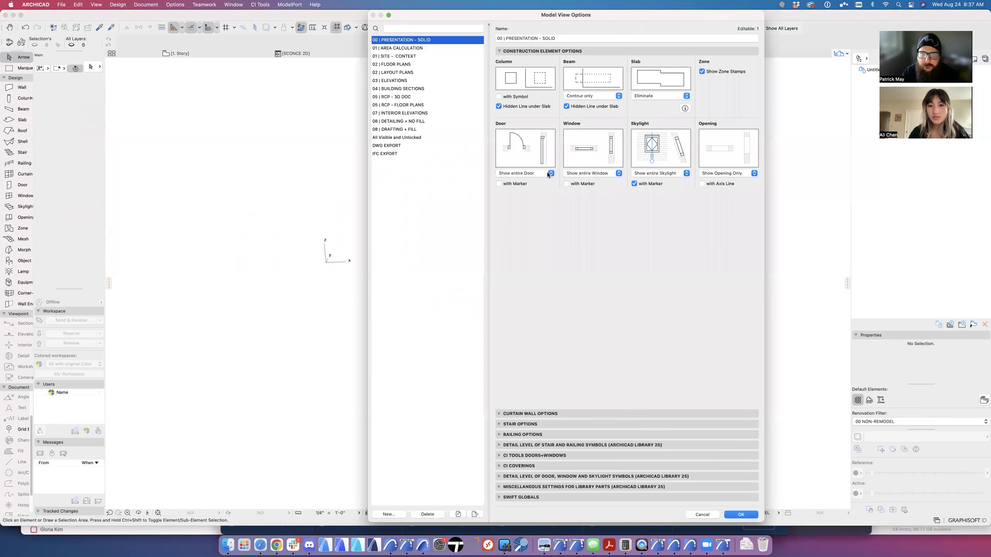
{"action": "left_click", "coordinate": [658, 172]}
{"action": "left_click", "coordinate": [654, 174]}
{"action": "key", "text": "Escape"}
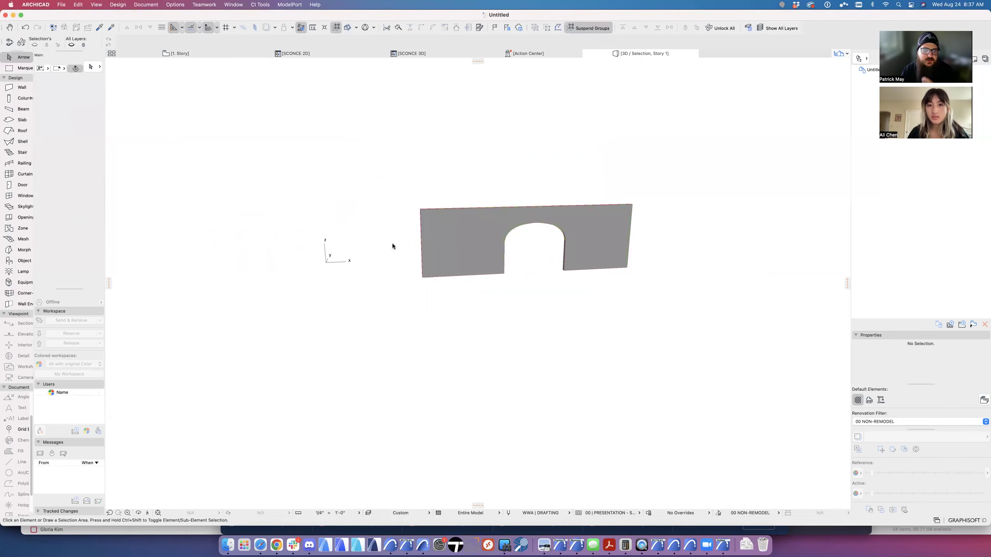
Step: Elevate the arched AIR - HEAVY slab of the unit by 5' from the floor plan
{"action": "key", "text": "F2"}
{"action": "left_click", "coordinate": [333, 236]}
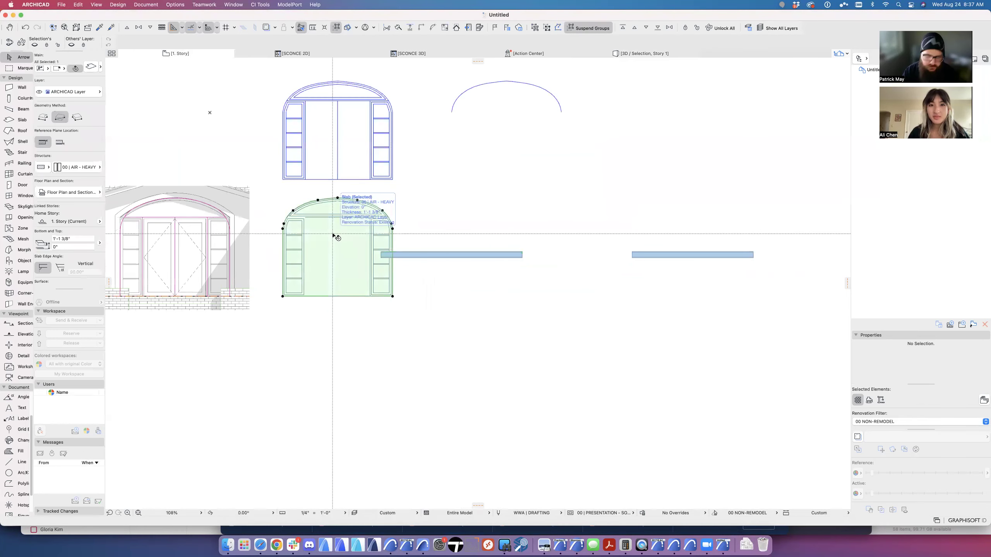
{"action": "key", "text": "super+9"}
{"action": "key", "text": "Return"}
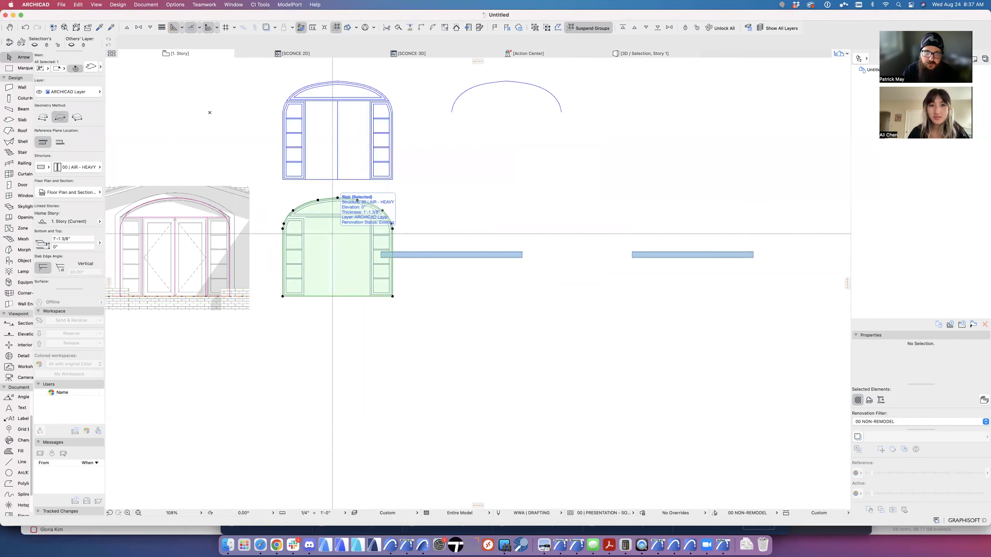
{"action": "key", "text": "Escape"}
Step: Show all the arched unit's slabs in 3D and set the raised slab's building material to 00 | AIR
{"action": "left_click_drag", "start_coordinate": [277, 193], "coordinate": [422, 346]}
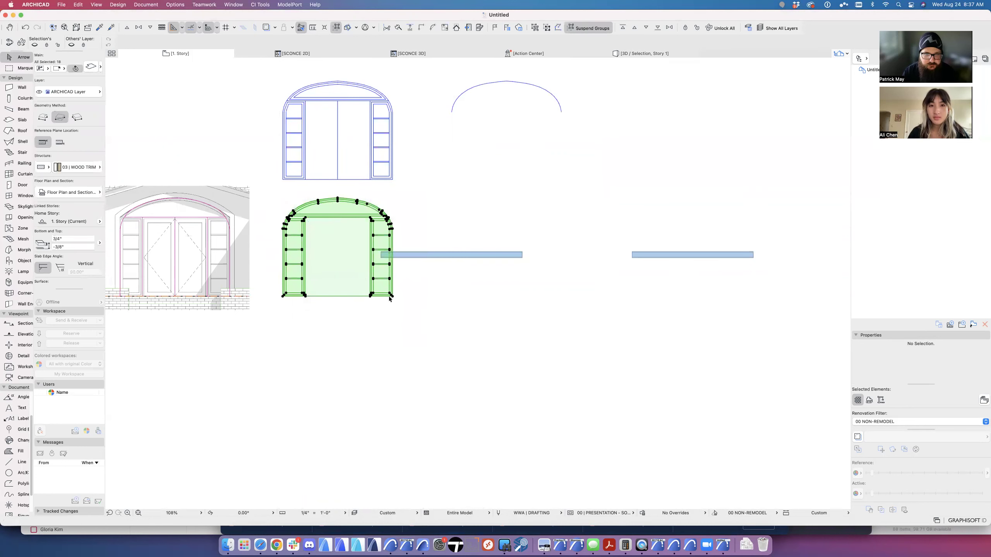
{"action": "key", "text": "F5"}
{"action": "mouse_move", "coordinate": [394, 290]}
{"action": "middle_mouse_down", "text": "shift"}
{"action": "mouse_move", "coordinate": [456, 285]}
{"action": "mouse_move", "coordinate": [388, 275]}
{"action": "middle_mouse_up", "text": "shift"}
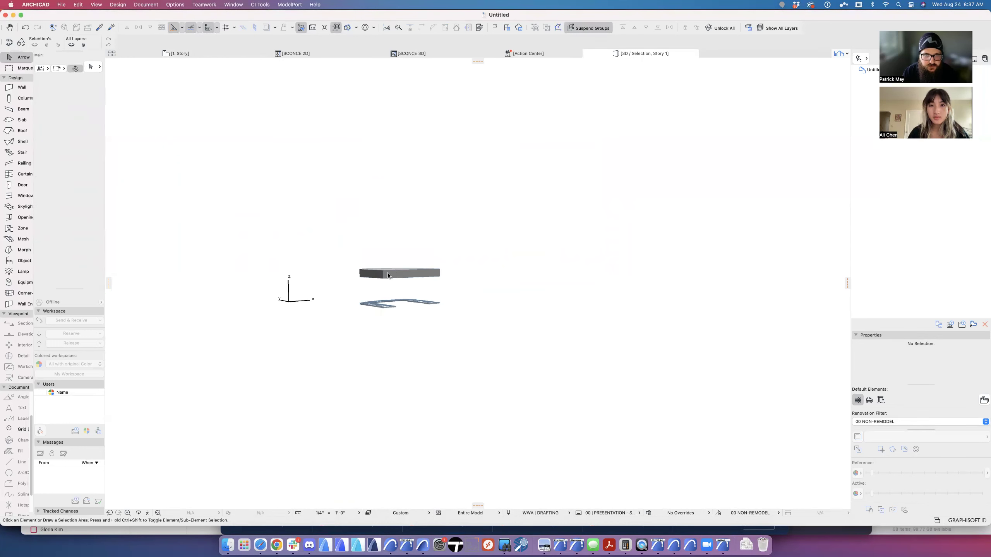
{"action": "left_click", "coordinate": [388, 275]}
{"action": "left_click", "coordinate": [83, 169]}
{"action": "left_click", "coordinate": [129, 164]}
{"action": "scroll", "coordinate": [389, 279], "scroll_direction": "up", "scroll_amount": 5}
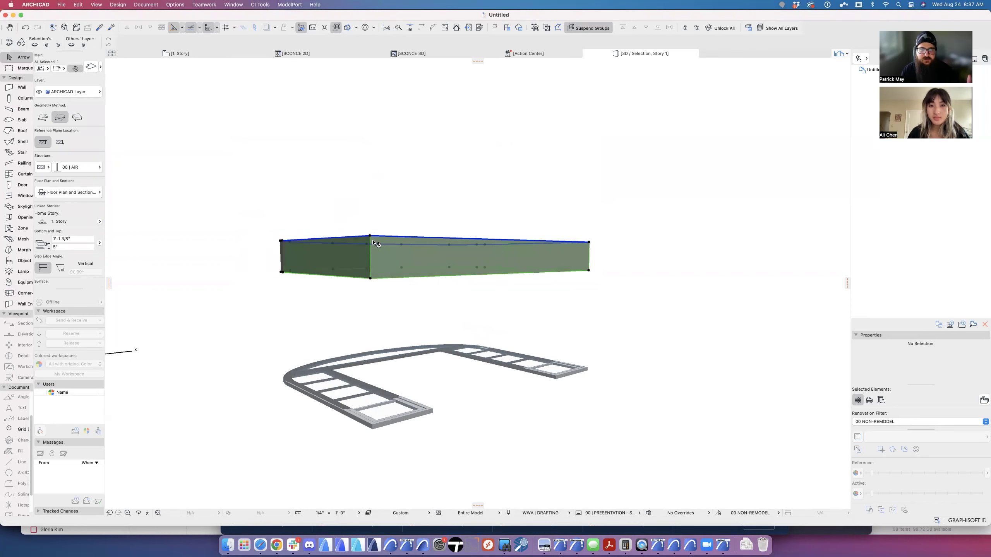
Step: Select all the arched unit's slabs in 3D and move them left, using the right sidelight's front corner as the reference point
{"action": "middle_click_drag", "start_coordinate": [472, 250], "coordinate": [592, 446], "text": "shift"}
{"action": "left_click_drag", "start_coordinate": [240, 155], "coordinate": [617, 455]}
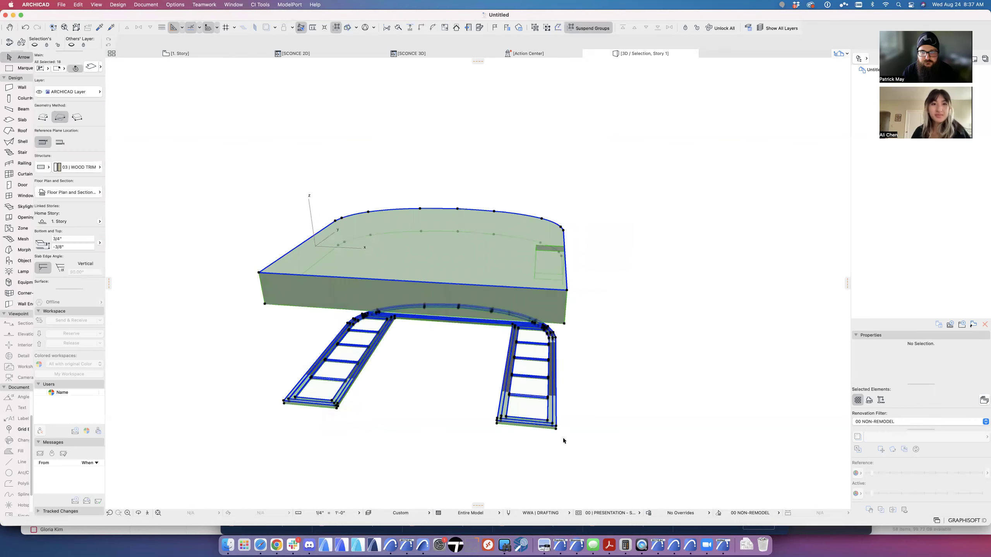
{"action": "left_click_drag", "start_coordinate": [555, 427], "coordinate": [372, 410]}
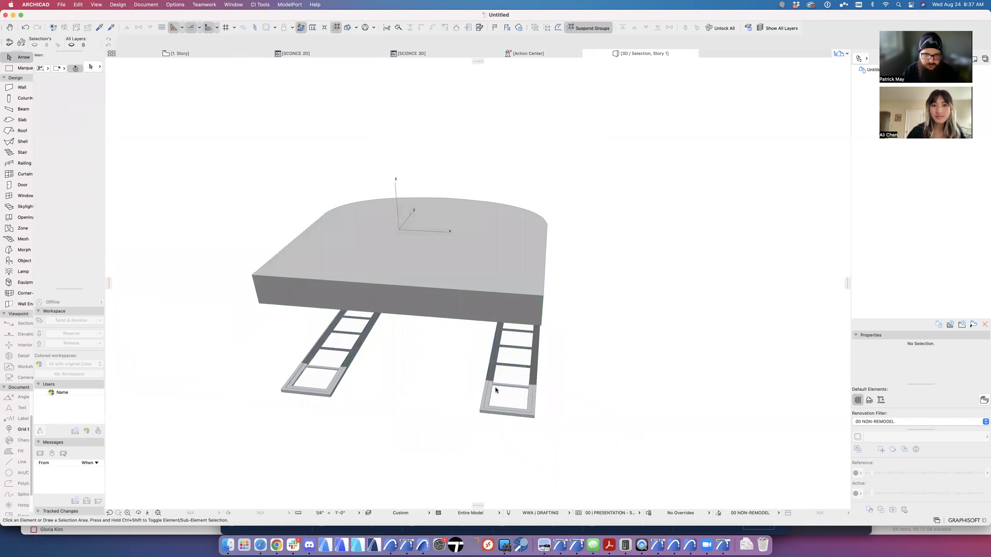
Step: Save all the arched unit's slabs from the floor plan as a window, replacing the ARCH TOP TRANSOM SIDELIGHT library part with the default settings
{"action": "key", "text": "F2"}
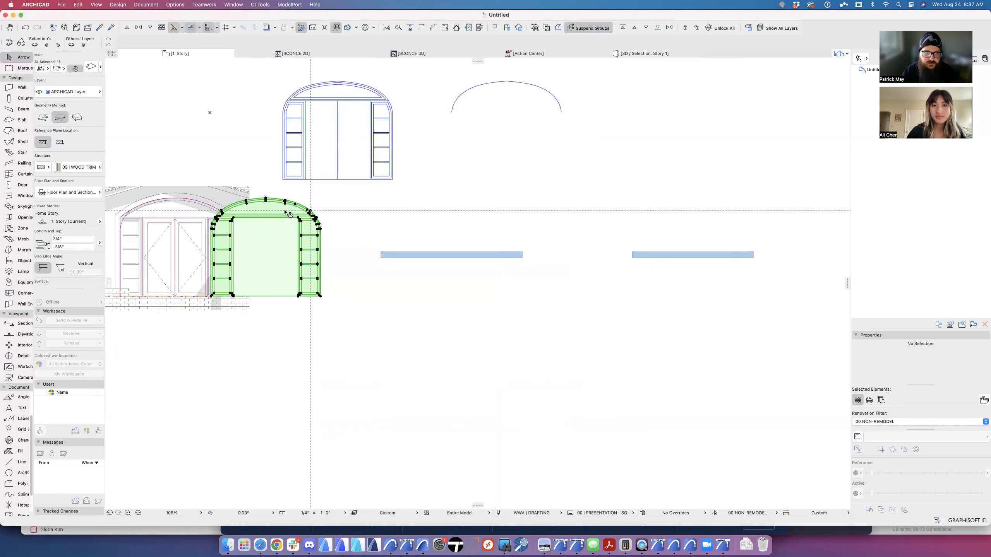
{"action": "left_click", "coordinate": [61, 4]}
{"action": "left_click", "coordinate": [188, 161]}
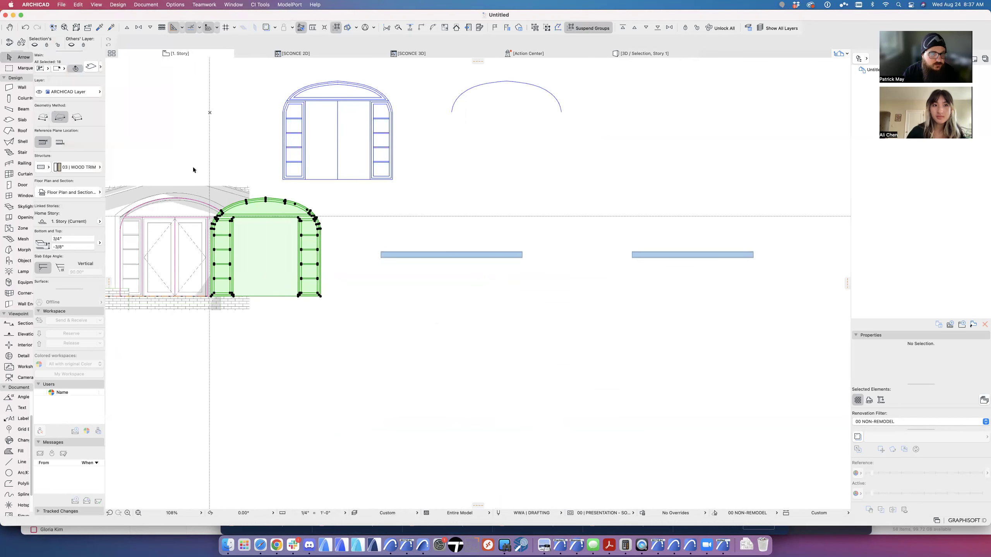
{"action": "left_click", "coordinate": [183, 156]}
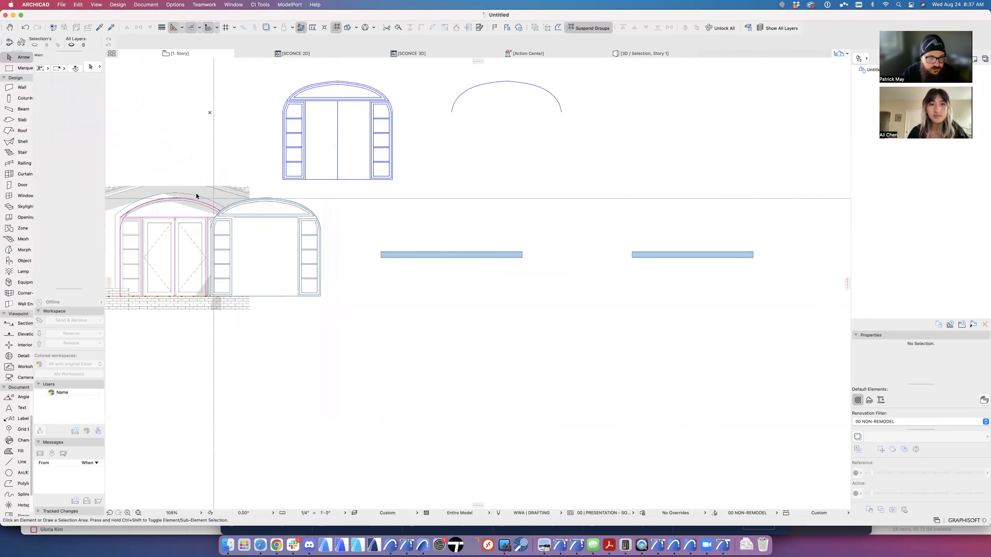
{"action": "left_click", "coordinate": [336, 314]}
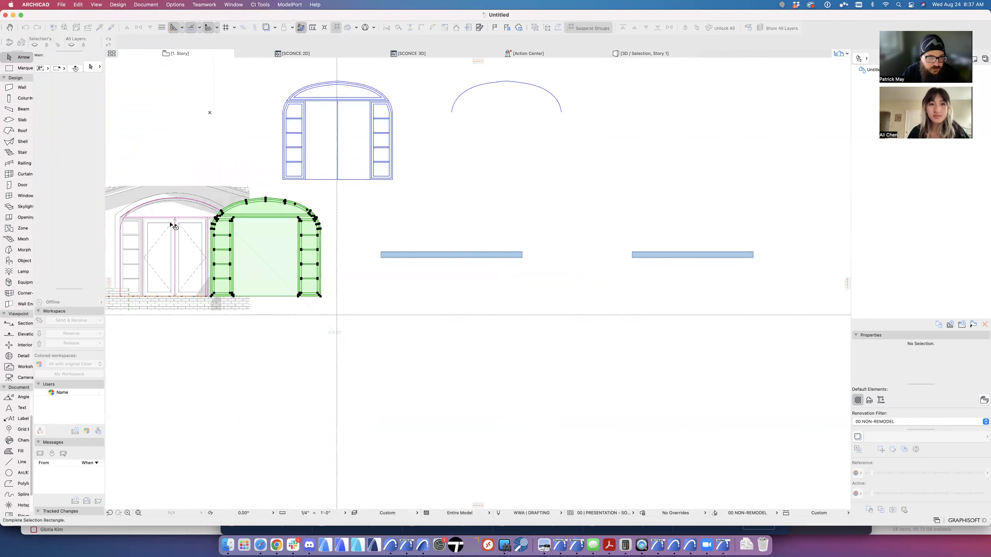
{"action": "left_click", "coordinate": [61, 4]}
{"action": "mouse_move", "coordinate": [78, 144]}
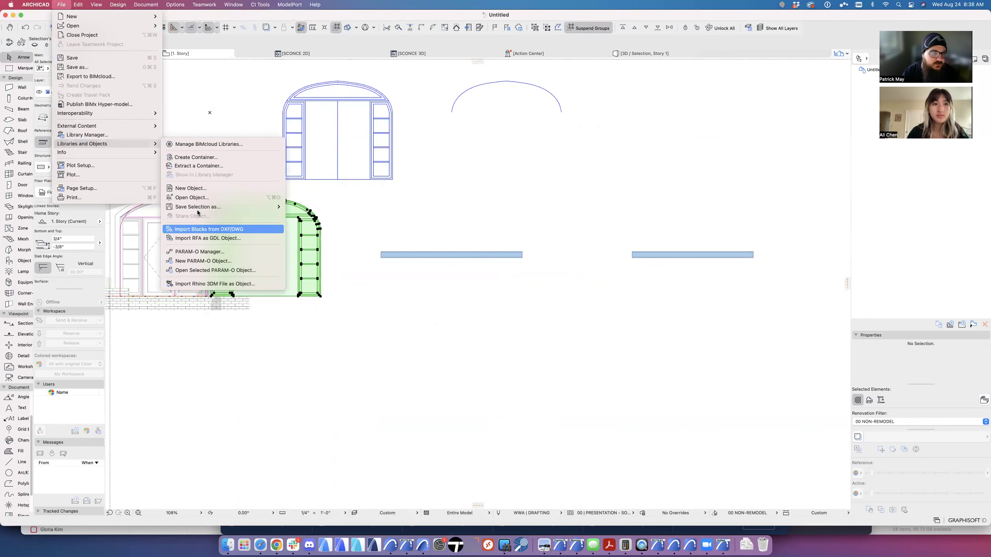
{"action": "mouse_move", "coordinate": [196, 206]}
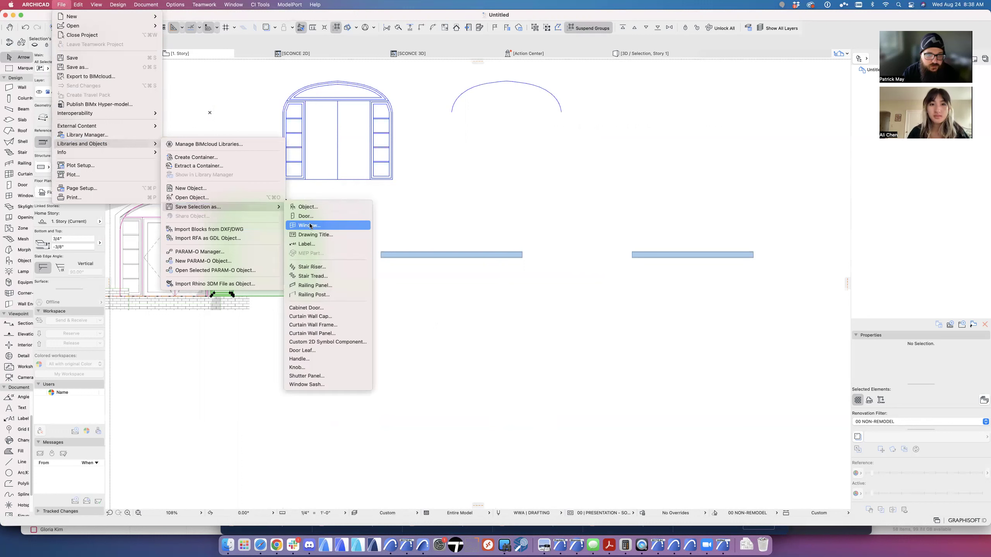
{"action": "left_click", "coordinate": [310, 226]}
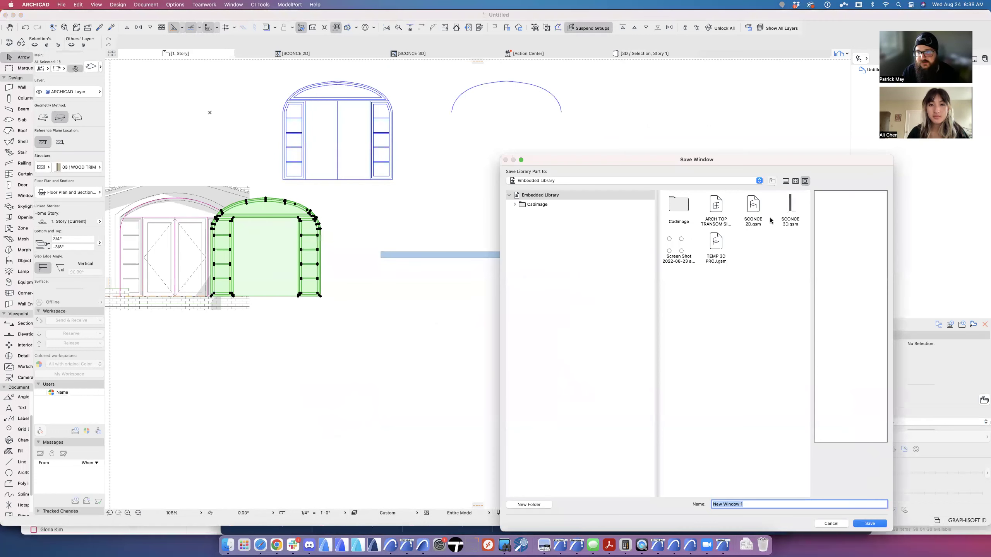
{"action": "left_click", "coordinate": [720, 214]}
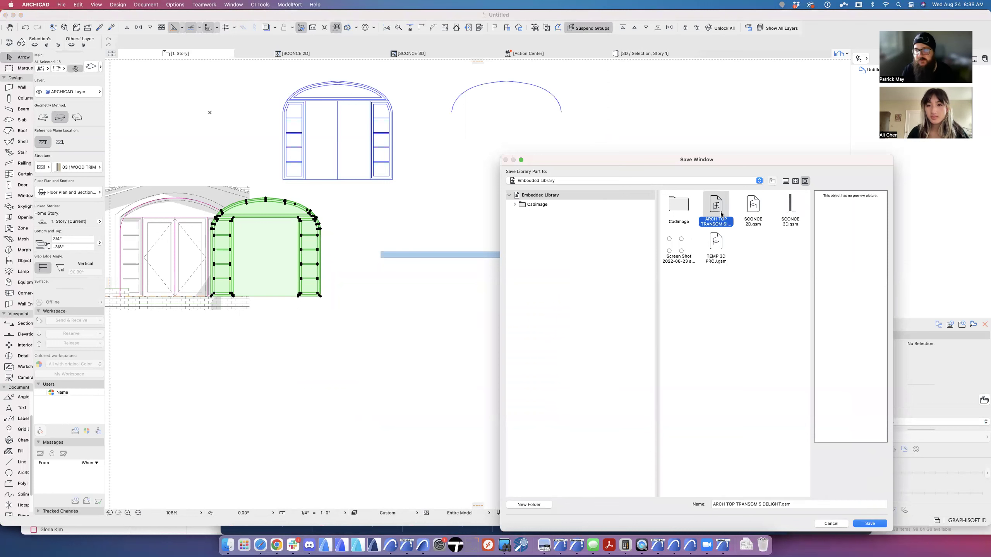
{"action": "key", "text": "Return"}
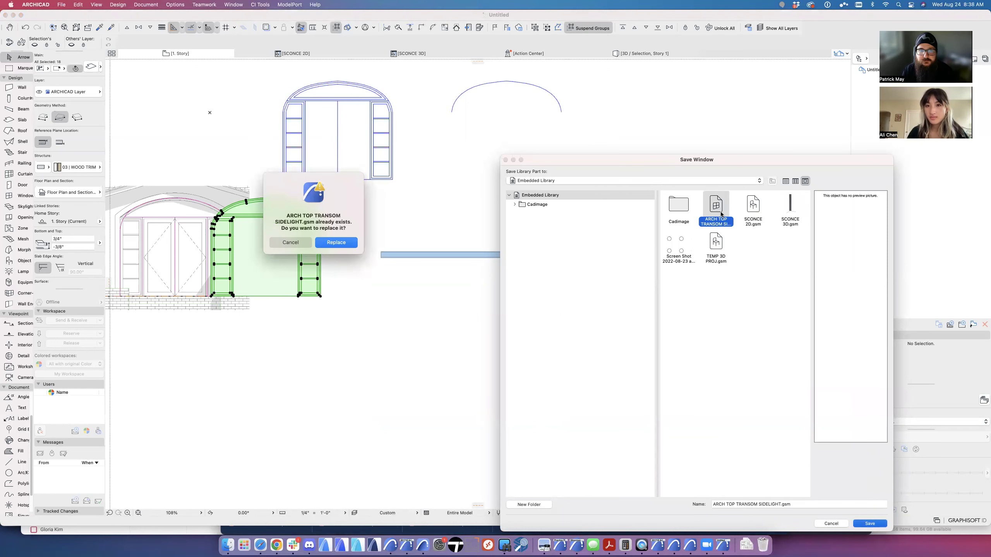
{"action": "key", "text": "Return"}
{"action": "key", "text": "Return"}
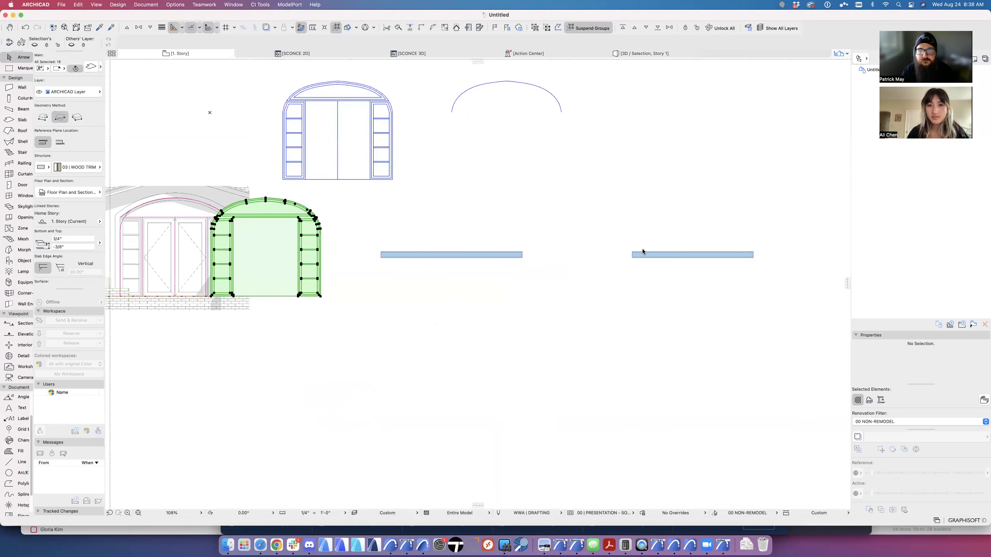
Step: Select the placed arched window in the wall on the floor plan and review it with the whole model in 3D
{"action": "left_click", "coordinate": [635, 257]}
{"action": "key", "text": "Escape"}
{"action": "left_click", "coordinate": [525, 264]}
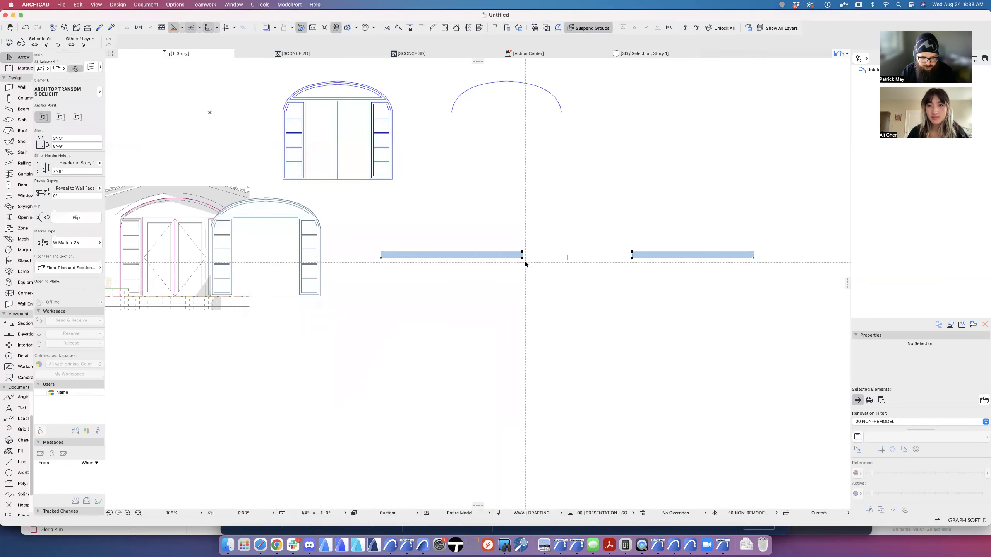
{"action": "key", "text": "F3"}
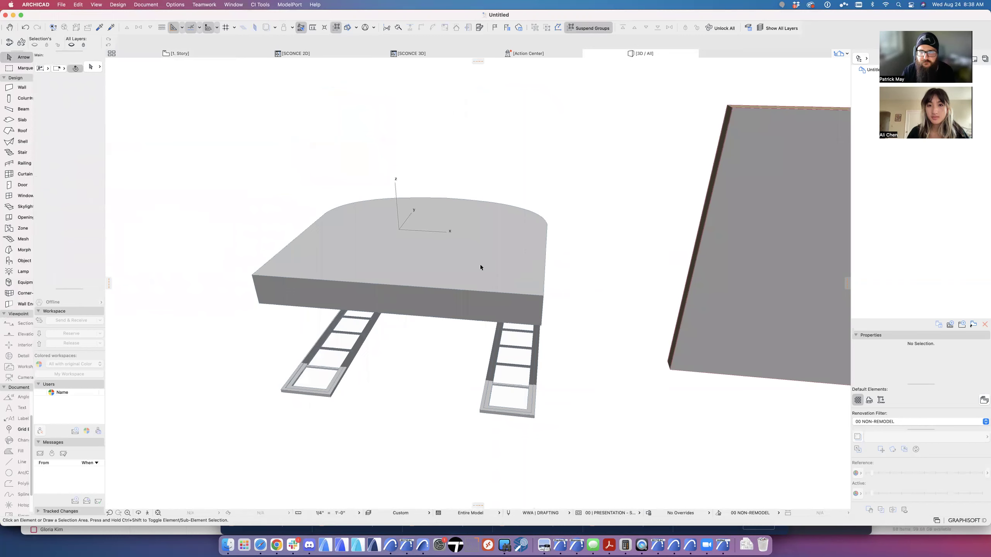
{"action": "scroll", "coordinate": [484, 268], "scroll_direction": "down", "scroll_amount": 10}
{"action": "middle_click_drag", "start_coordinate": [331, 252], "coordinate": [621, 489], "text": "shift"}
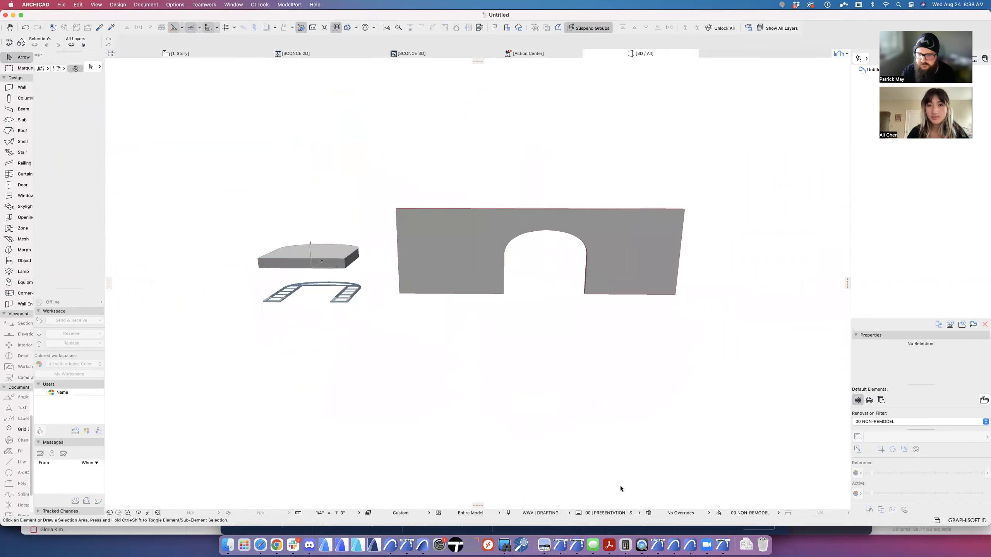
{"action": "left_click", "coordinate": [743, 514]}
{"action": "left_click", "coordinate": [743, 514]}
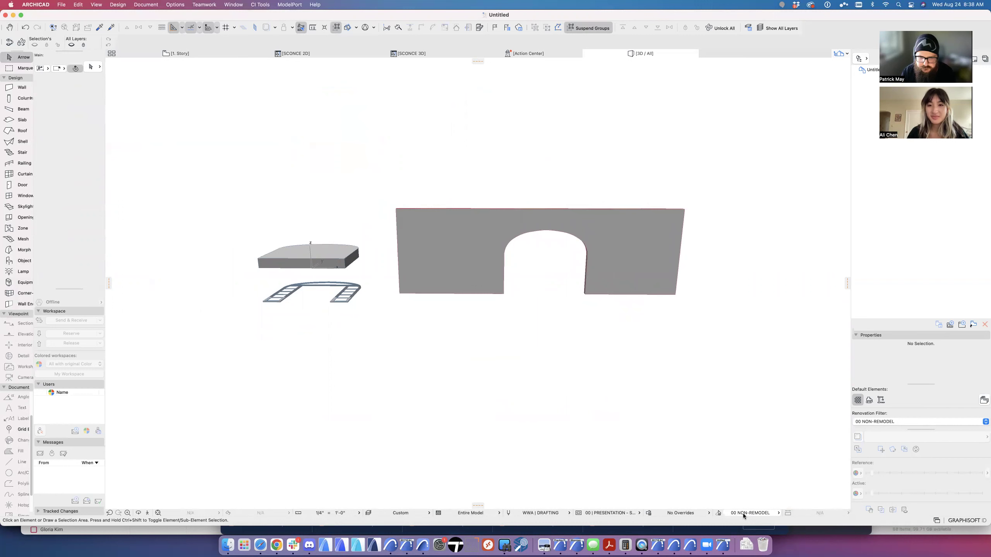
Step: Examine the wall around the arched opening, the placed window and the unit's right sidelight slabs in 3D
{"action": "left_click", "coordinate": [504, 295]}
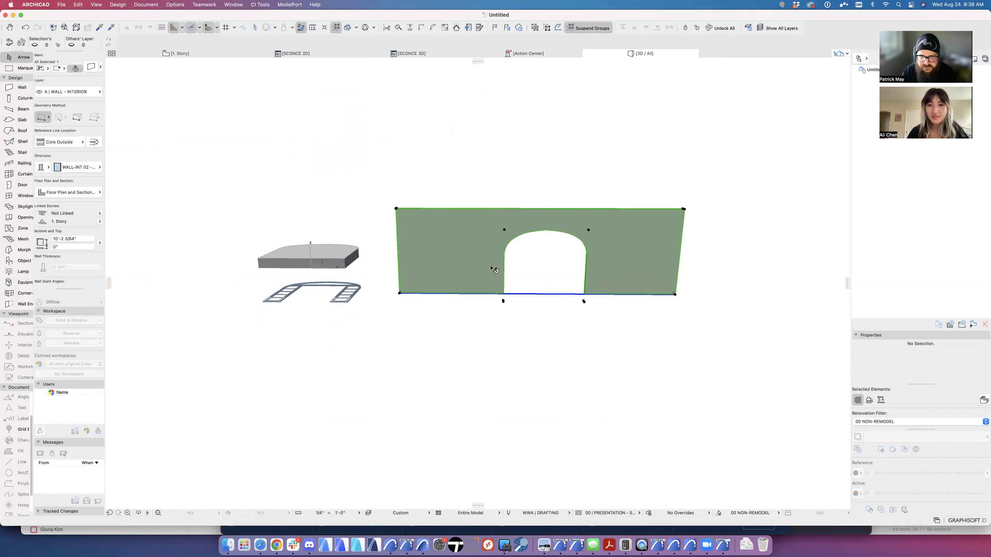
{"action": "left_click", "coordinate": [473, 286]}
{"action": "key", "text": "Escape"}
{"action": "key", "text": "Escape"}
{"action": "left_click", "coordinate": [502, 298]}
{"action": "key", "text": "Escape"}
{"action": "left_click", "coordinate": [474, 261]}
{"action": "left_click", "coordinate": [503, 300]}
{"action": "key", "text": "Escape"}
{"action": "key", "text": "Escape"}
{"action": "left_click", "coordinate": [342, 299]}
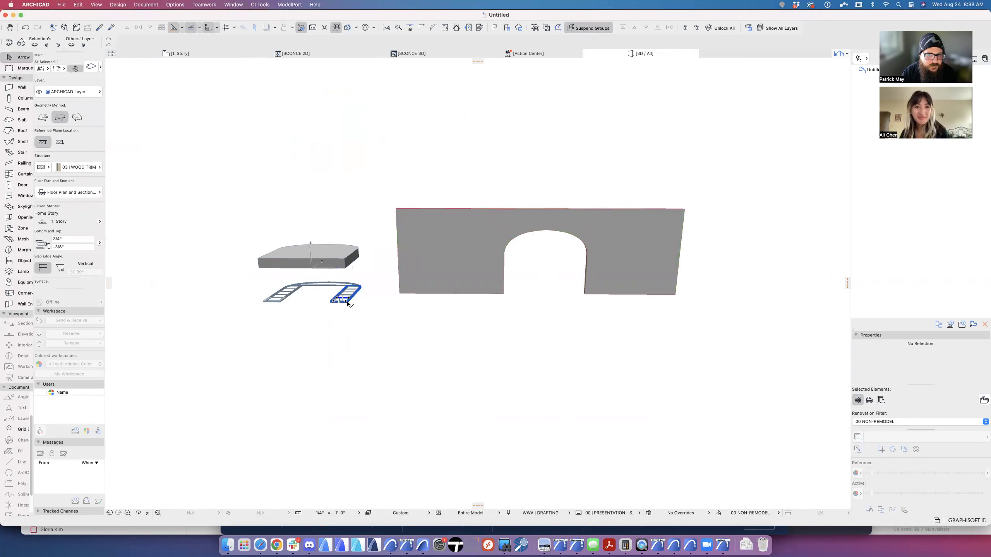
{"action": "key", "text": "Escape"}
Step: Select all the arched unit's slabs on the floor plan and inspect them on their own in 3D
{"action": "key", "text": "F2"}
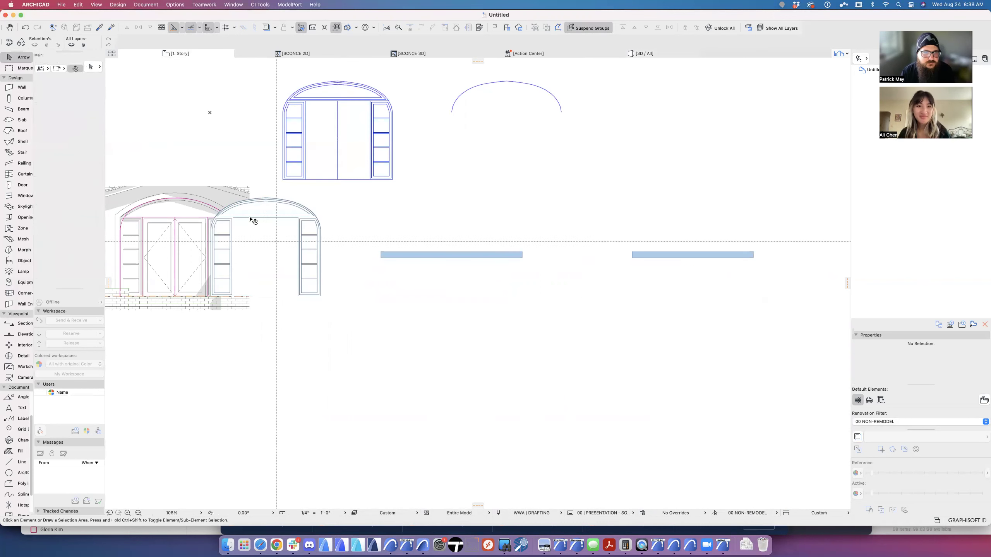
{"action": "left_click_drag", "start_coordinate": [197, 193], "coordinate": [339, 307]}
{"action": "key", "text": "F5"}
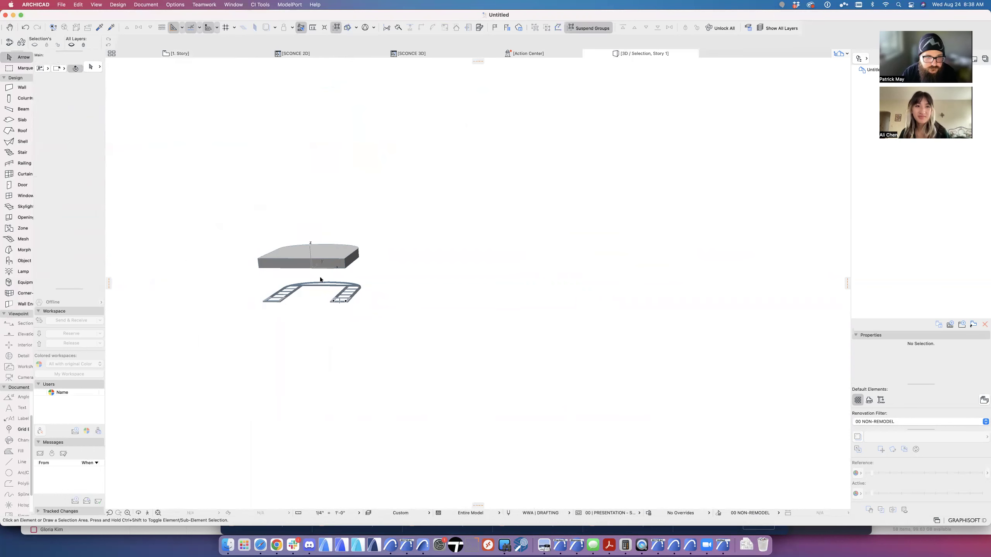
{"action": "left_click", "coordinate": [312, 284]}
{"action": "left_click", "coordinate": [344, 261]}
{"action": "left_click_drag", "start_coordinate": [345, 261], "coordinate": [352, 307]}
{"action": "middle_click_drag", "start_coordinate": [352, 308], "coordinate": [455, 329], "text": "shift"}
{"action": "left_click", "coordinate": [455, 329]}
{"action": "key", "text": "F2"}
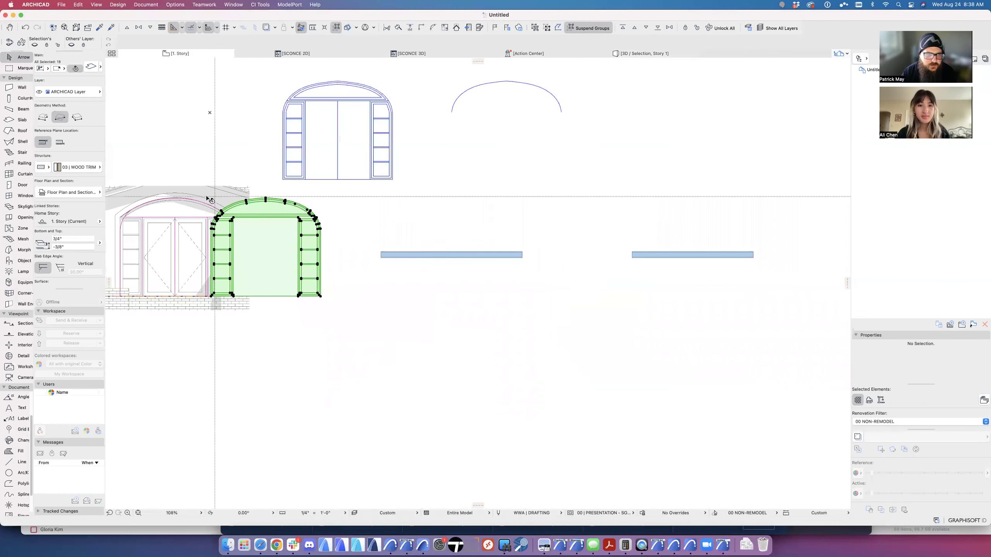
{"action": "left_click", "coordinate": [308, 273]}
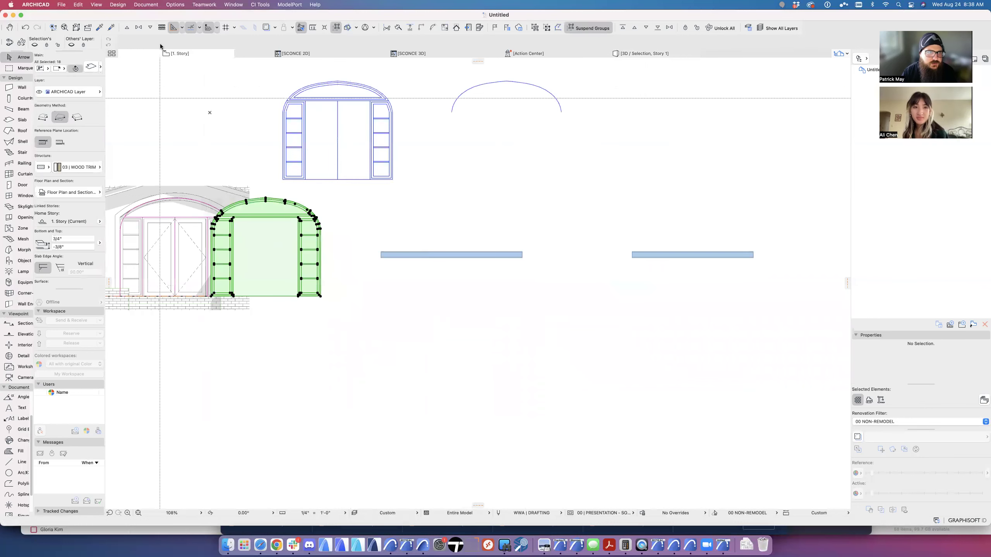
Step: Save the selected slabs as a new window named ARCH TOP TEST in the Embedded Library with the default object settings
{"action": "left_click", "coordinate": [62, 5]}
{"action": "mouse_move", "coordinate": [106, 143]}
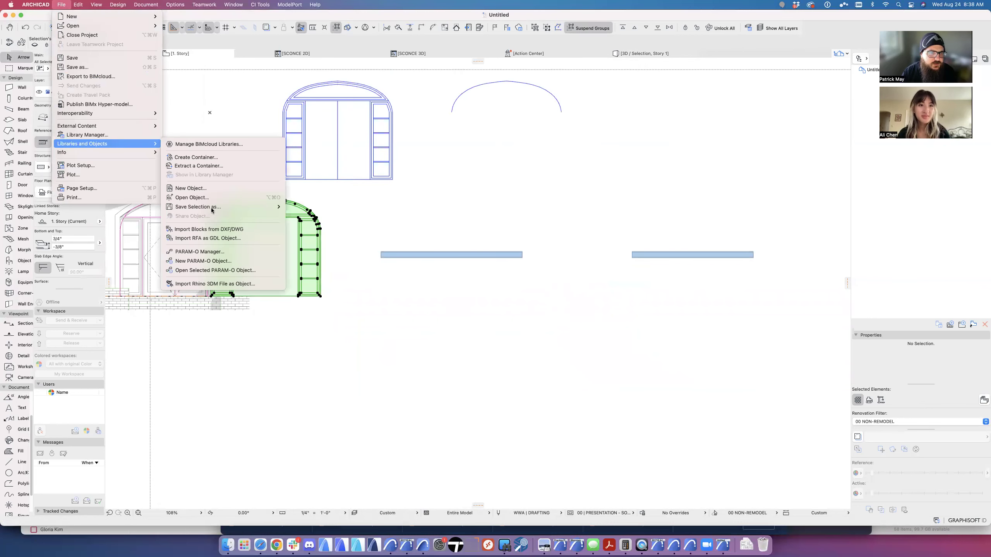
{"action": "mouse_move", "coordinate": [213, 207]}
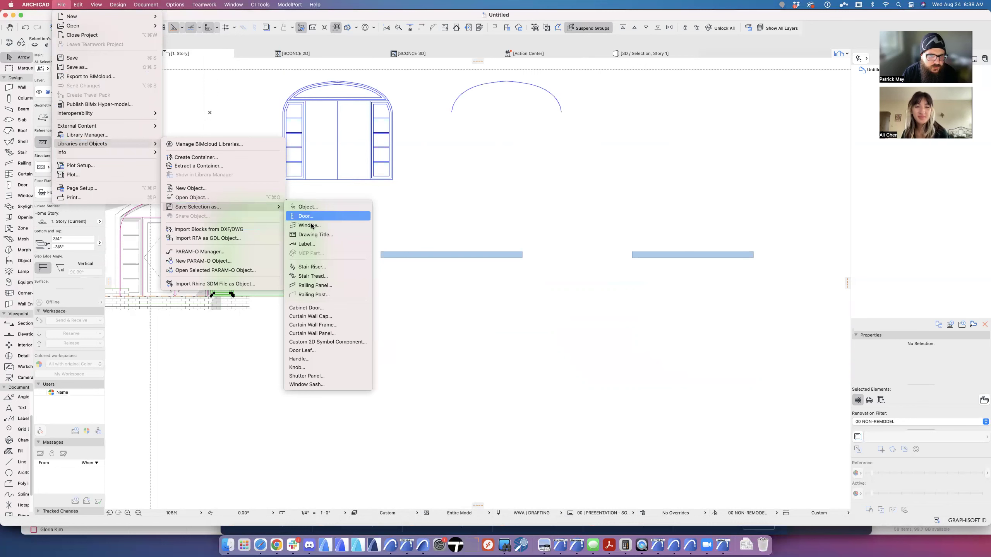
{"action": "left_click", "coordinate": [309, 225]}
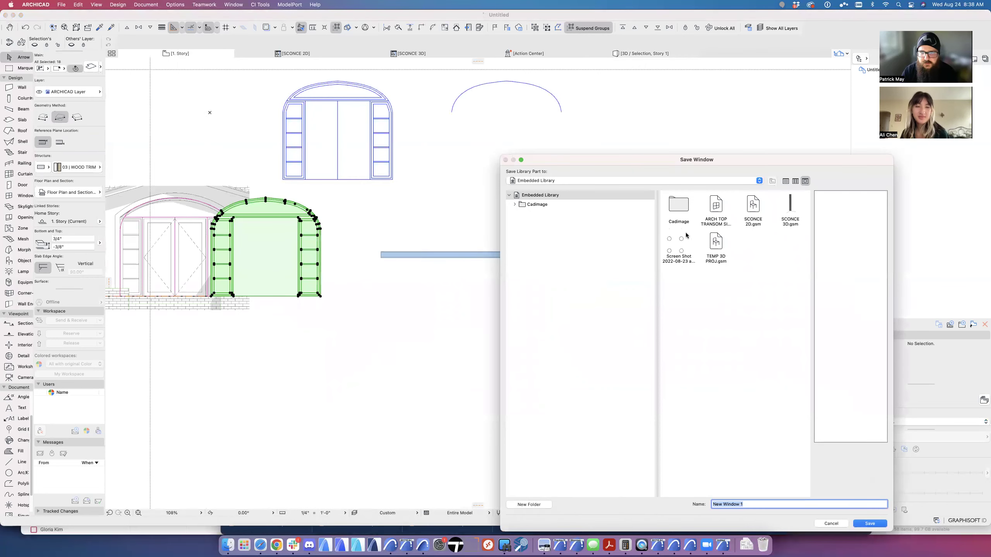
{"action": "type", "text": "ARCH TOP TEST"}
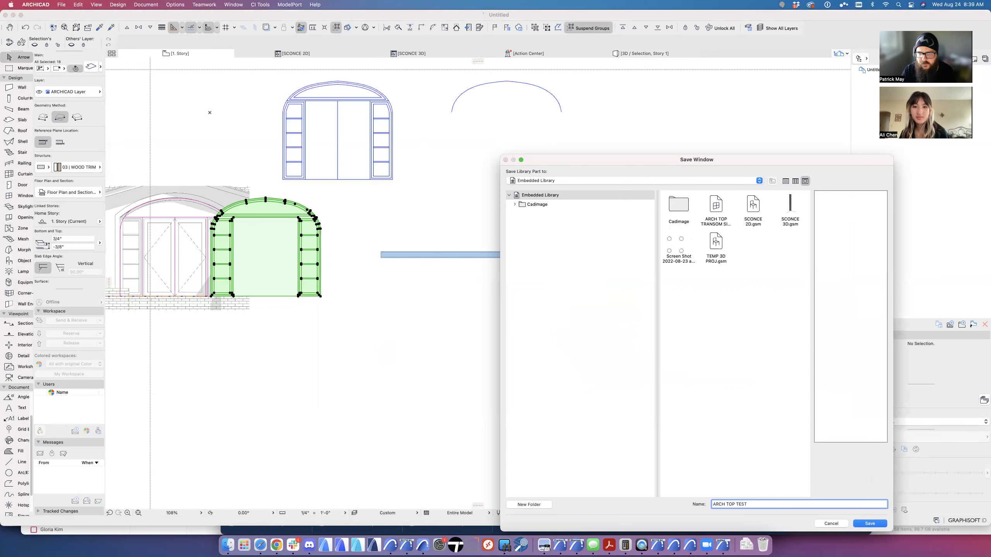
{"action": "key", "text": "Return"}
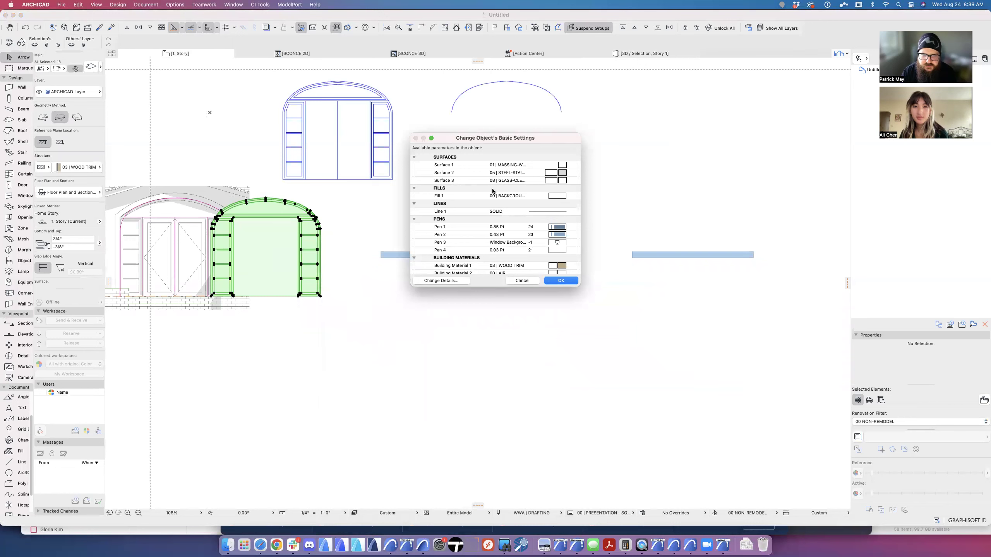
{"action": "key", "text": "Return"}
Step: Swap the window placed in the wall for ARCH TOP TEST, checking its previews in the window settings
{"action": "middle_click_drag", "start_coordinate": [610, 292], "coordinate": [462, 304]}
{"action": "key", "text": "Escape"}
{"action": "left_click", "coordinate": [483, 270]}
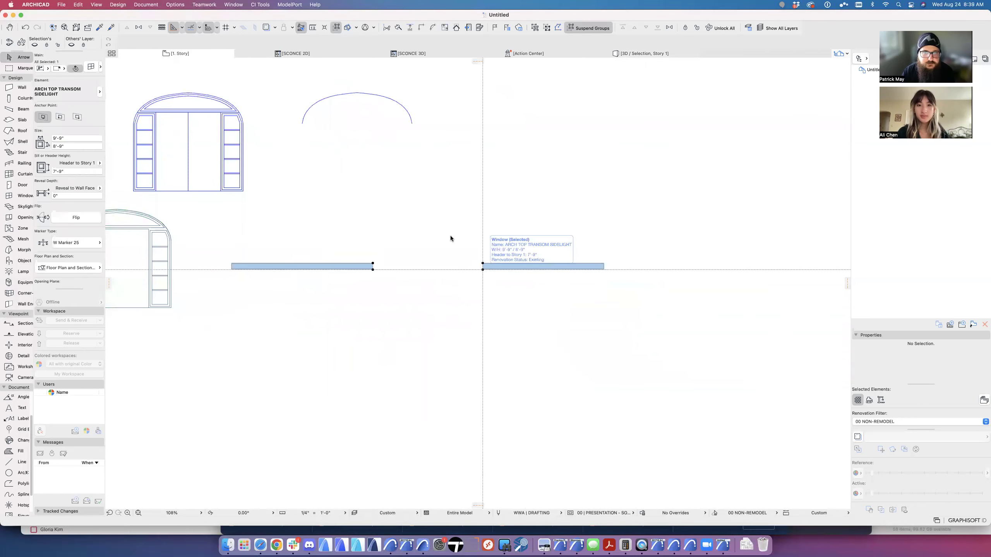
{"action": "key", "text": "super+t"}
{"action": "left_click", "coordinate": [298, 156]}
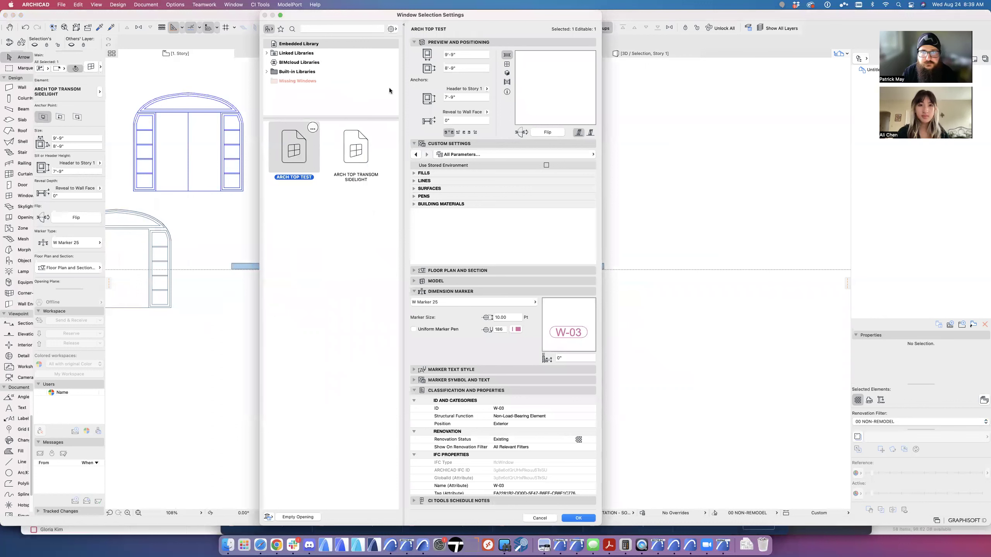
{"action": "left_click", "coordinate": [506, 72]}
{"action": "left_click", "coordinate": [505, 64]}
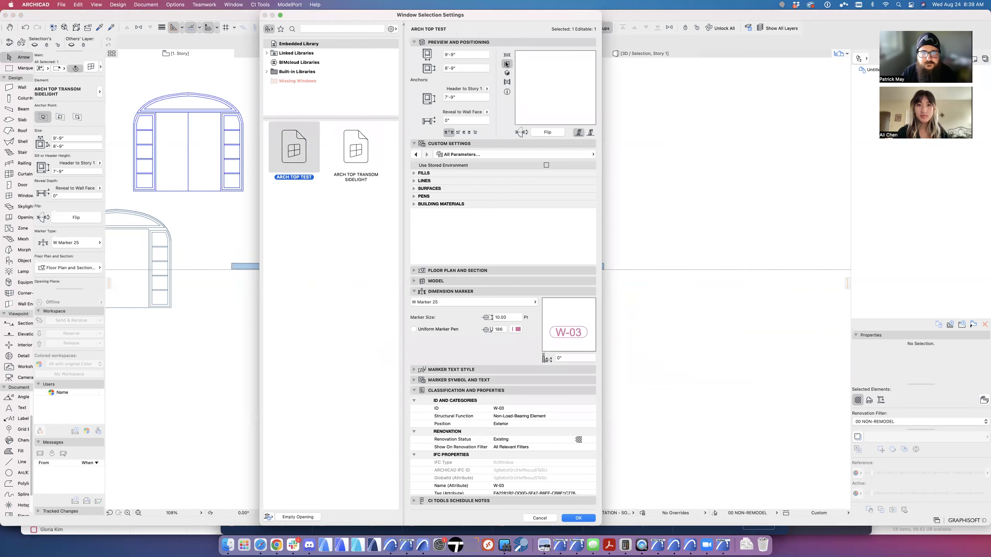
{"action": "key", "text": "Return"}
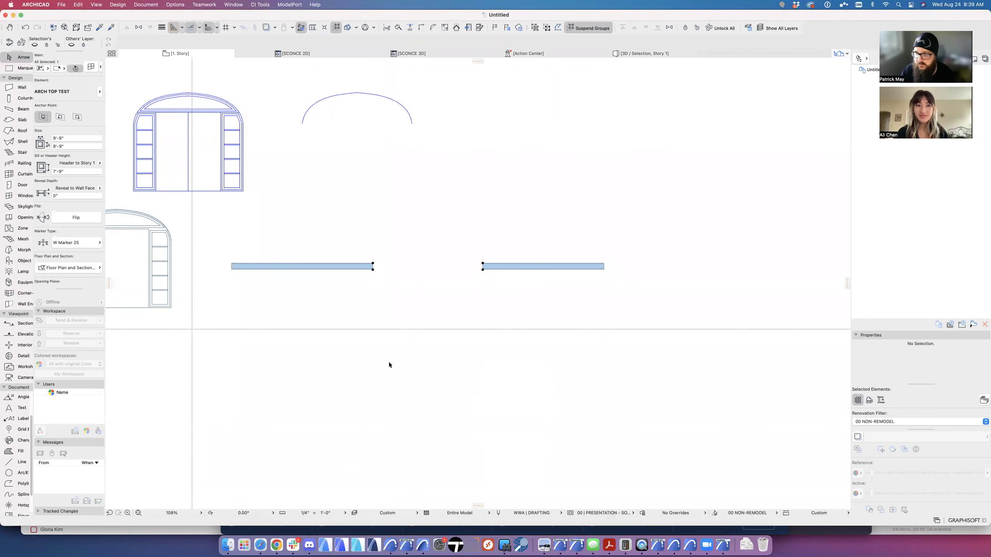
Step: Try another renovation status on the placed ARCH TOP TEST window and check the 00 NON-REMODEL renovation filter's options
{"action": "left_click", "coordinate": [880, 400]}
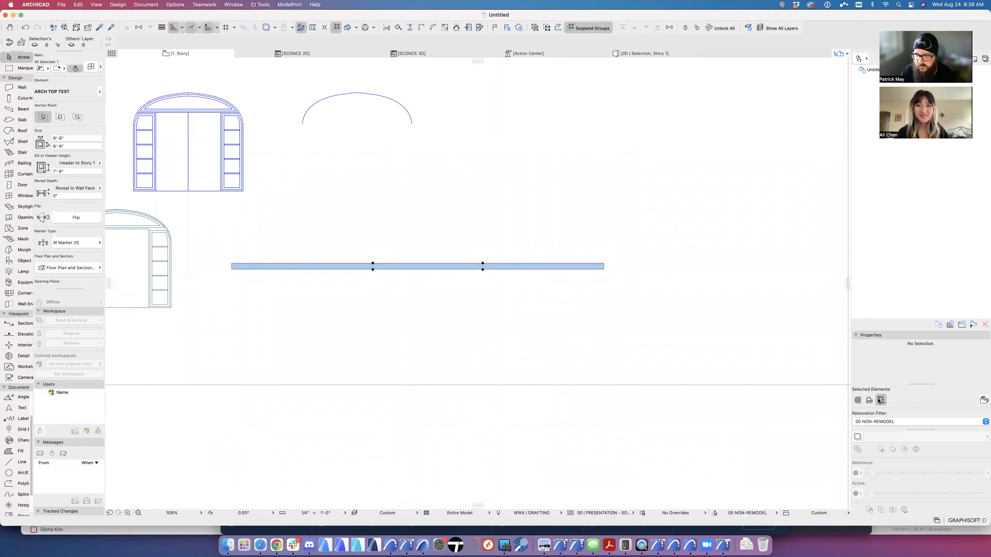
{"action": "left_click", "coordinate": [858, 400]}
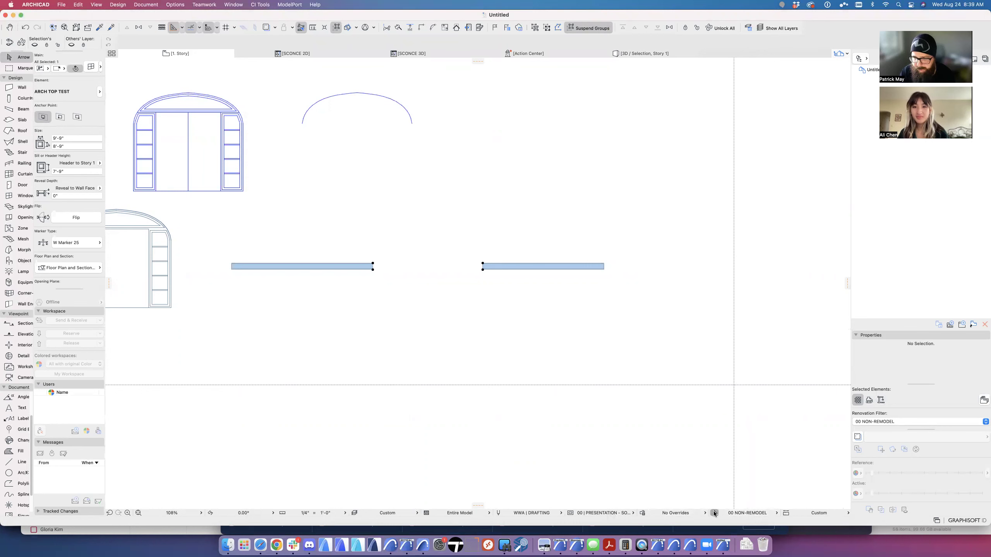
{"action": "left_click", "coordinate": [714, 513]}
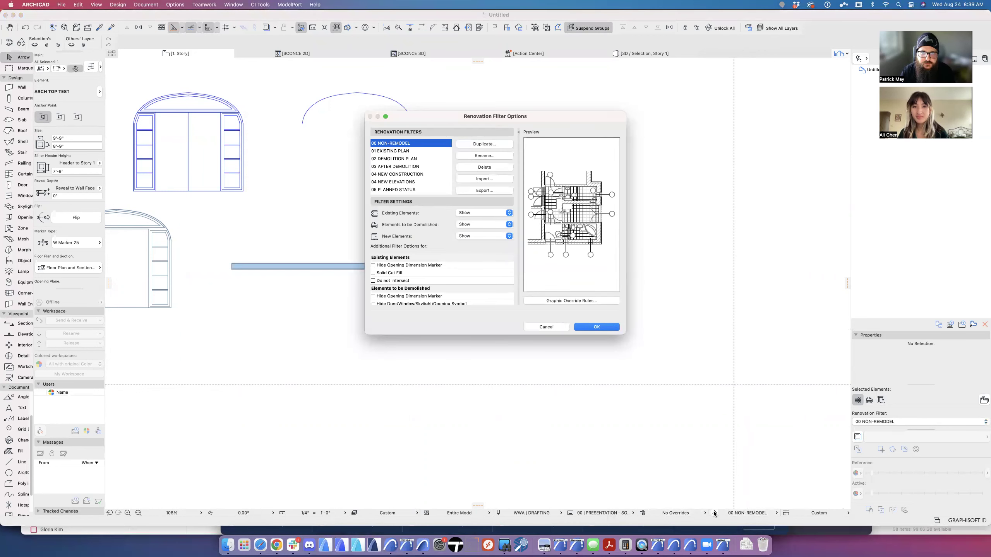
{"action": "key", "text": "Escape"}
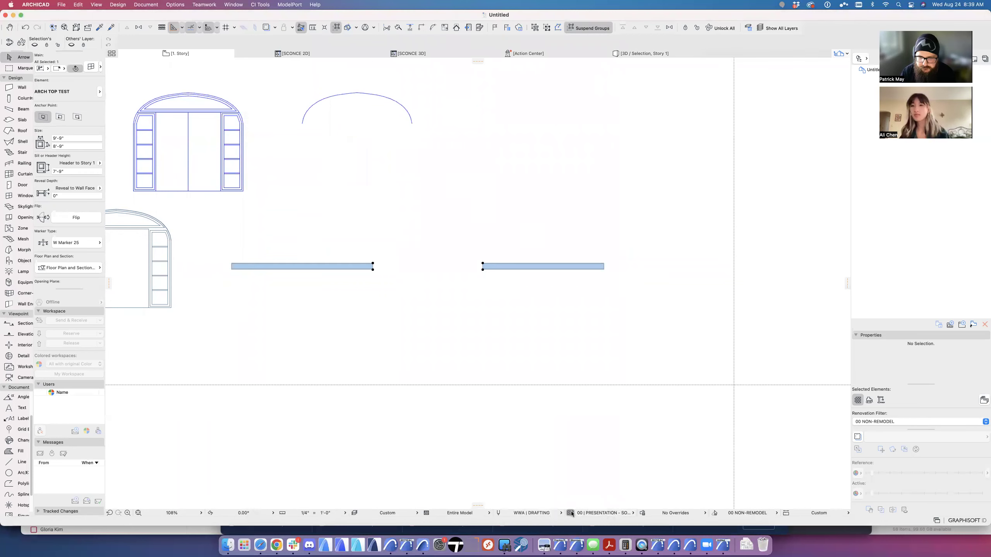
Step: In the 00 | PRESENTATION - SOLID model view options, set the floor plan symbols to Full - Opened Leaf for doors and Full - with Double Glazing Line for windows
{"action": "left_click", "coordinate": [571, 513]}
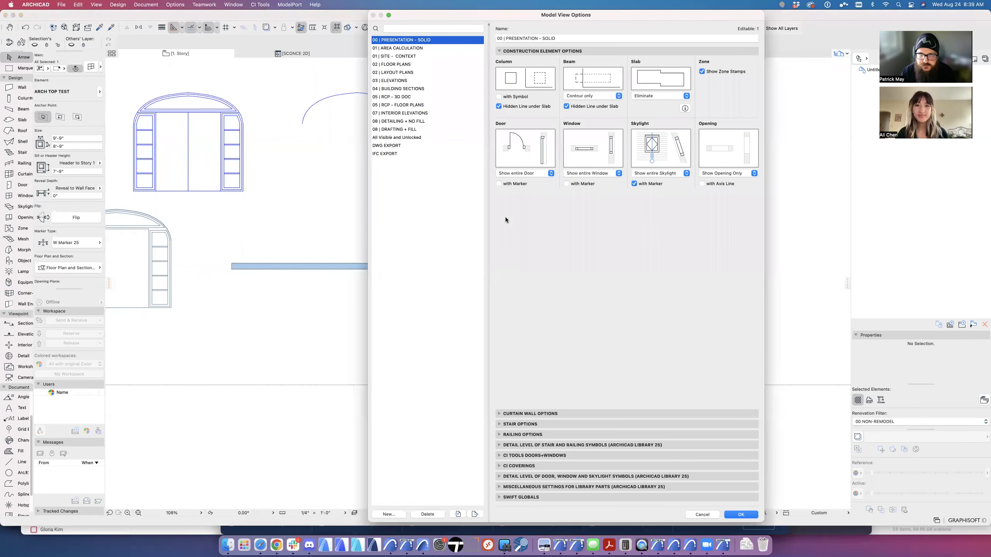
{"action": "left_click", "coordinate": [498, 456]}
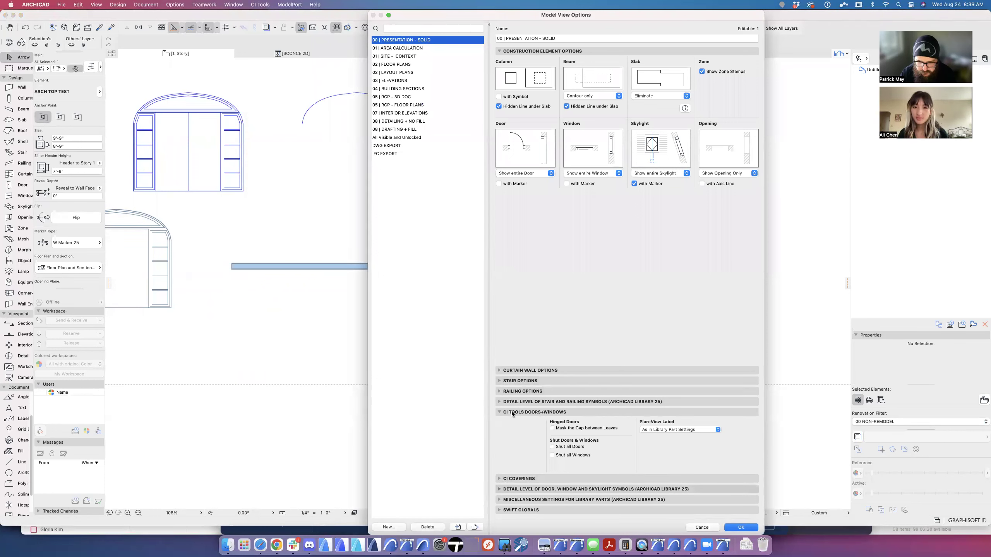
{"action": "left_click", "coordinate": [501, 489]}
{"action": "left_click", "coordinate": [547, 406]}
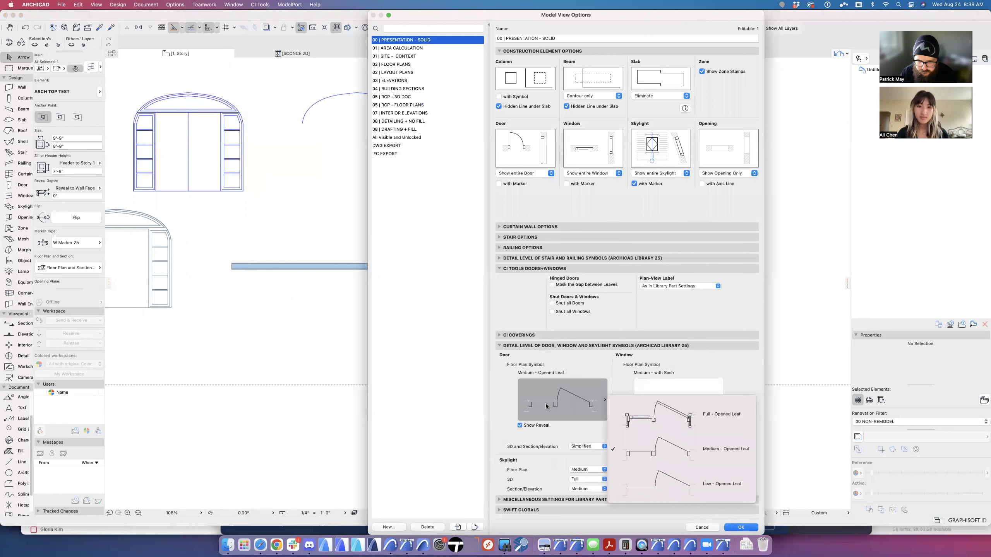
{"action": "left_click", "coordinate": [660, 405]}
{"action": "left_click", "coordinate": [660, 405]}
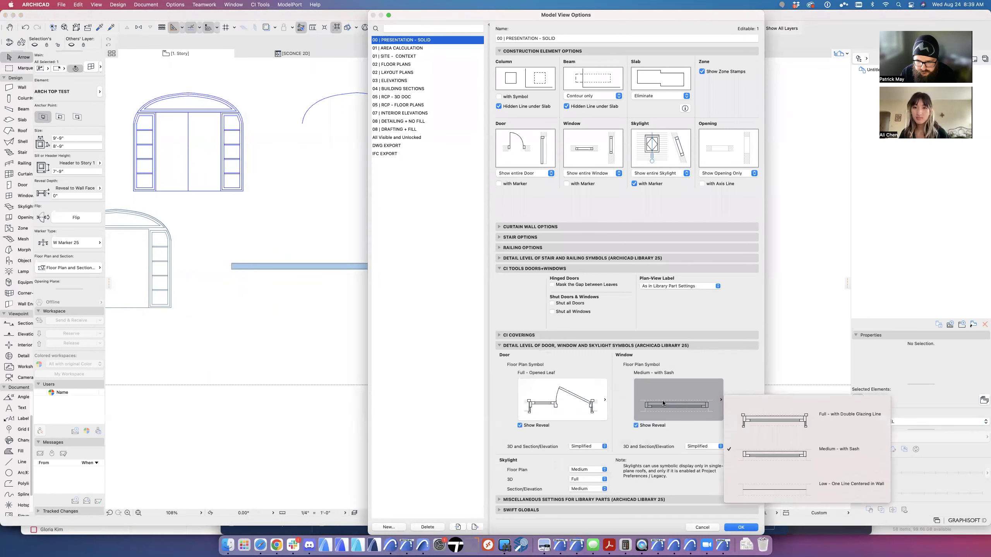
{"action": "left_click", "coordinate": [786, 412]}
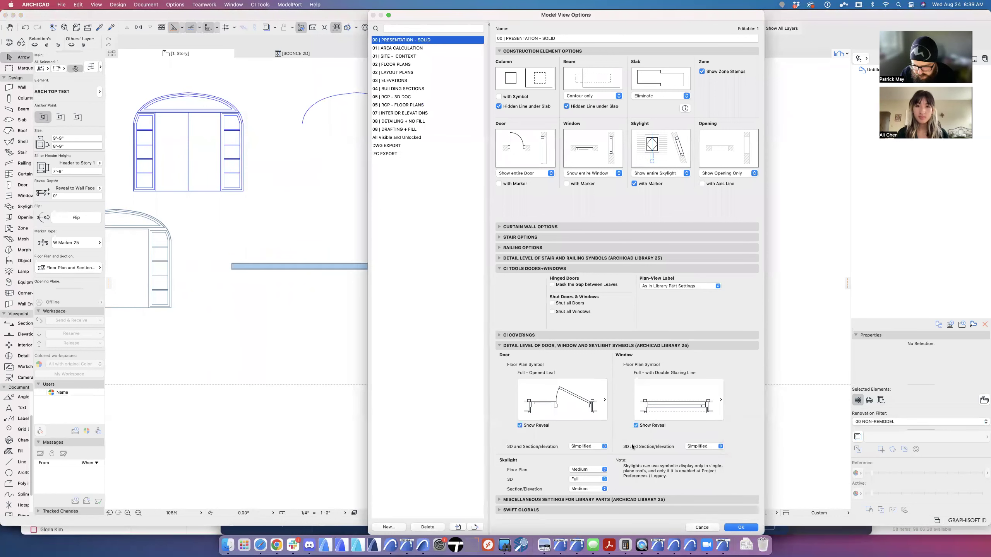
Step: Set the 3D and section/elevation detail level to Full for both windows and doors and apply the model view options
{"action": "left_click", "coordinate": [698, 447]}
{"action": "left_click", "coordinate": [696, 438]}
{"action": "left_click", "coordinate": [592, 447]}
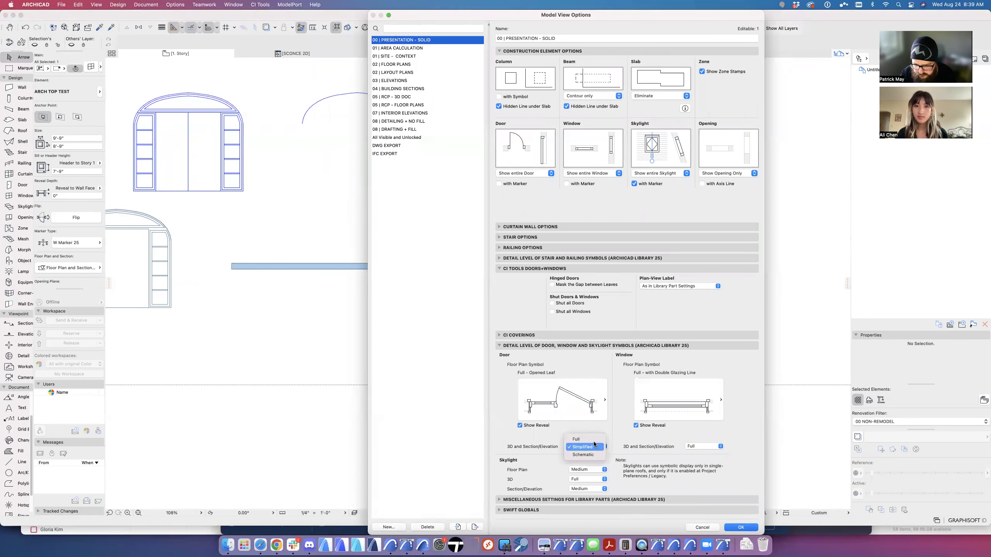
{"action": "left_click", "coordinate": [593, 440]}
{"action": "key", "text": "Return"}
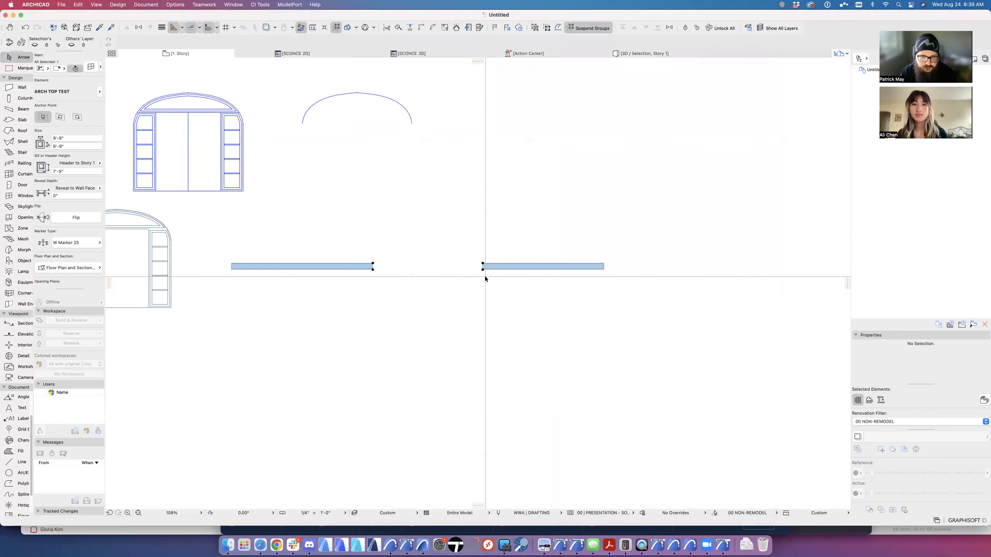
Step: Inspect the wall with its ARCH TOP TEST window on its own in 3D from the front
{"action": "key", "text": "F5"}
{"action": "left_click", "coordinate": [543, 275]}
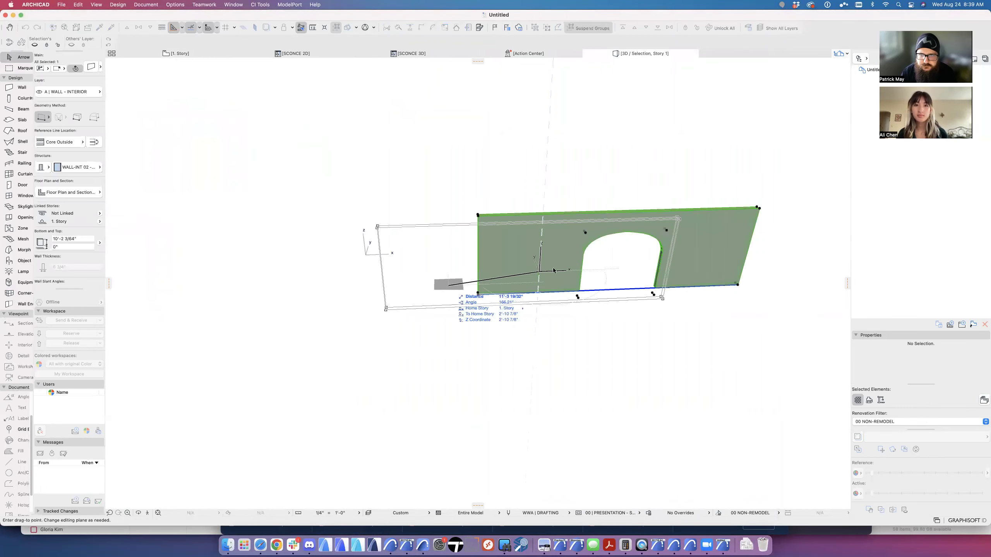
{"action": "middle_click_drag", "start_coordinate": [434, 280], "coordinate": [544, 308], "text": "shift"}
{"action": "left_click", "coordinate": [544, 307]}
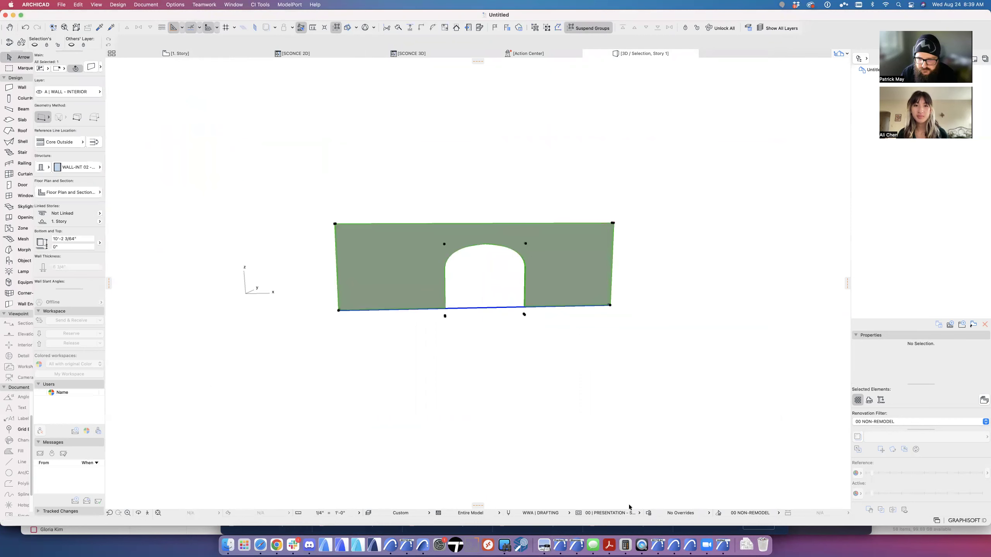
Step: Check the door and window detail levels in the model view options and the element types enabled for display in 3D
{"action": "left_click", "coordinate": [597, 514]}
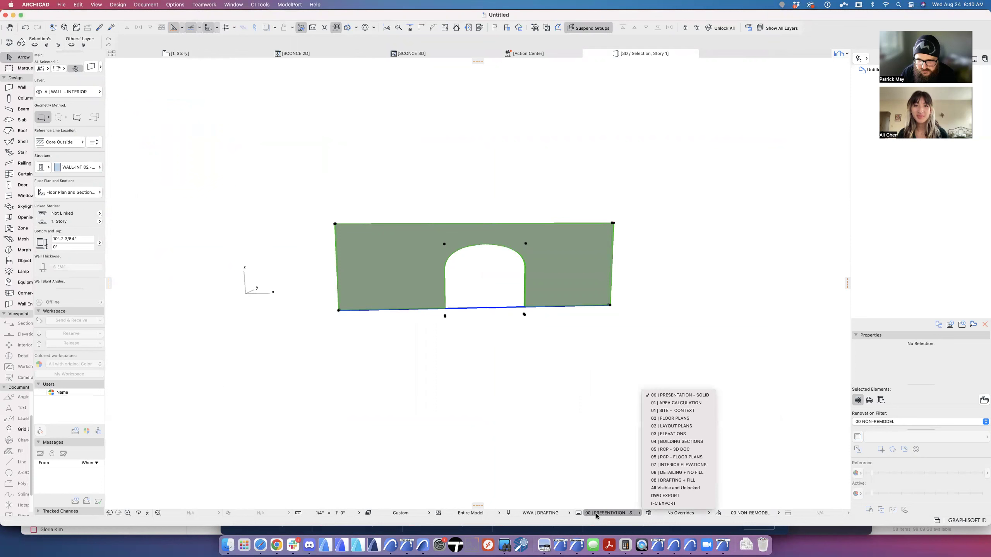
{"action": "left_click", "coordinate": [581, 515]}
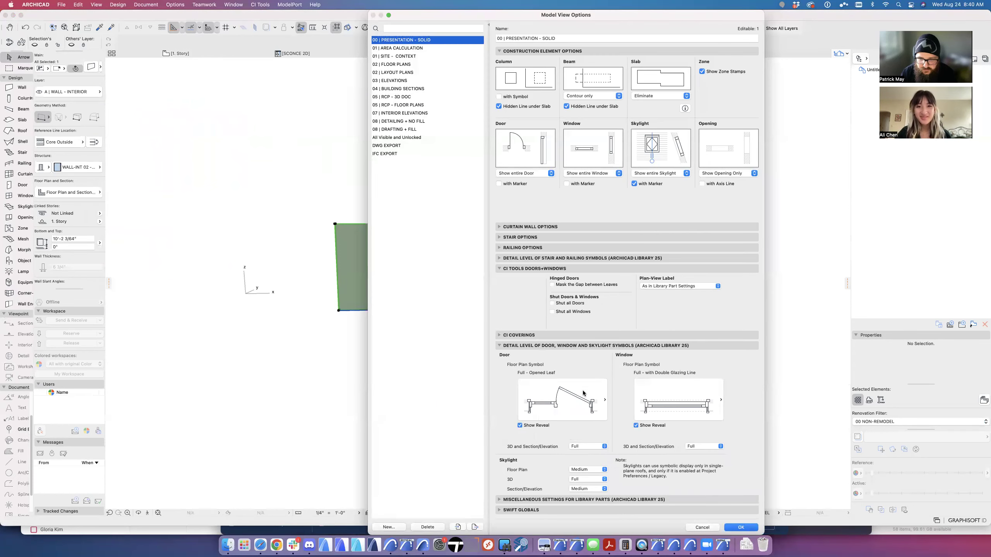
{"action": "key", "text": "Escape"}
{"action": "key", "text": "super+shift+f"}
{"action": "scroll", "coordinate": [537, 311], "scroll_direction": "down", "scroll_amount": 10}
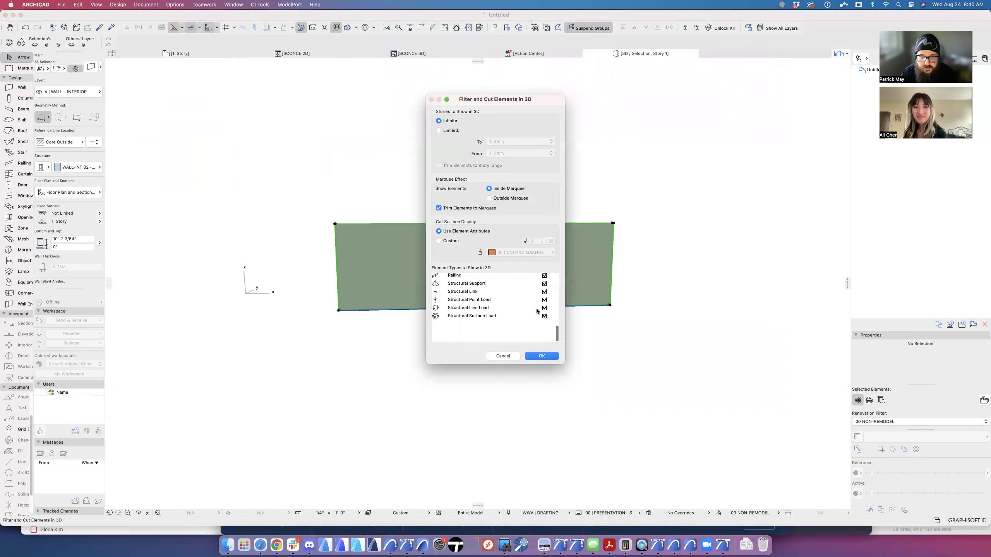
{"action": "left_click", "coordinate": [541, 356]}
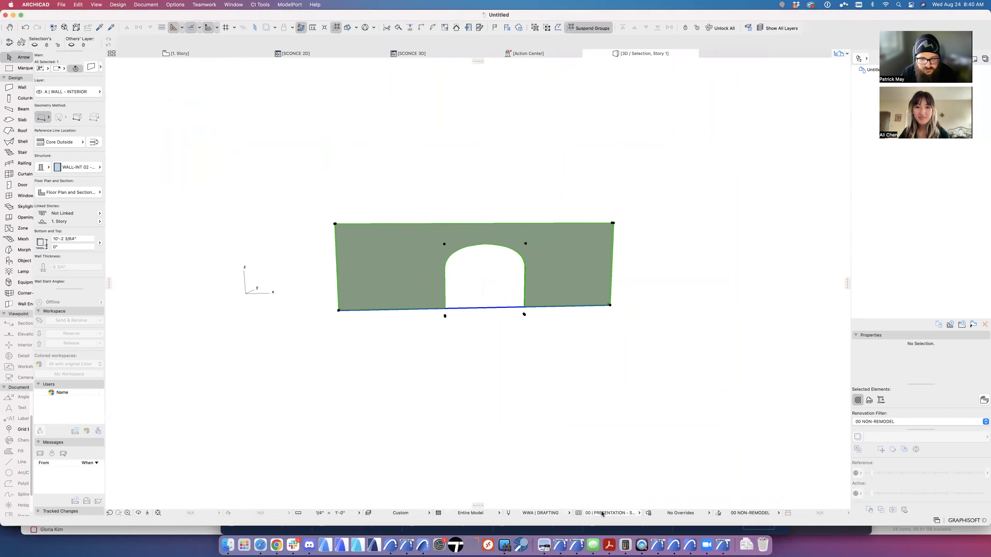
Step: Review the window display choices and the miscellaneous library part settings in the model view options
{"action": "left_click", "coordinate": [570, 512]}
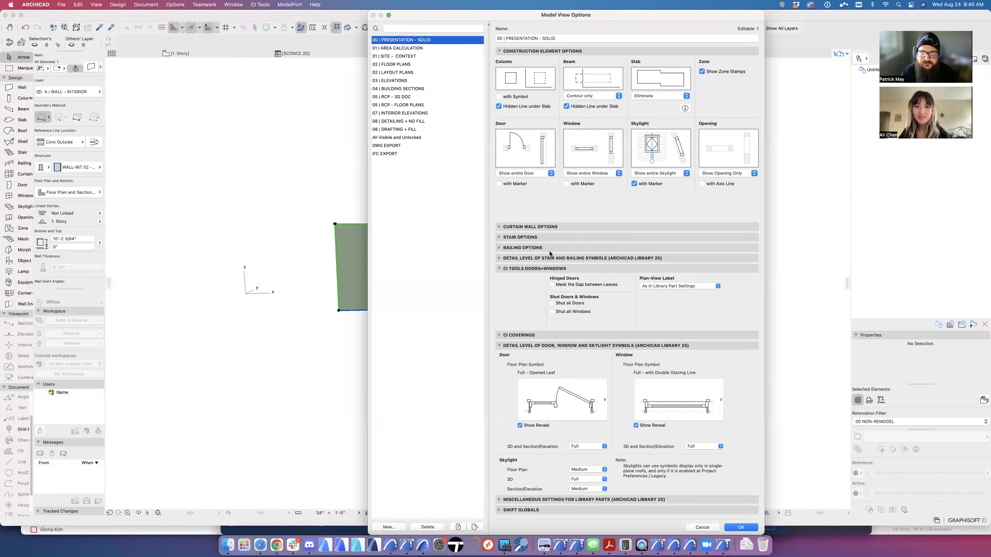
{"action": "left_click", "coordinate": [586, 171]}
{"action": "left_click", "coordinate": [620, 169]}
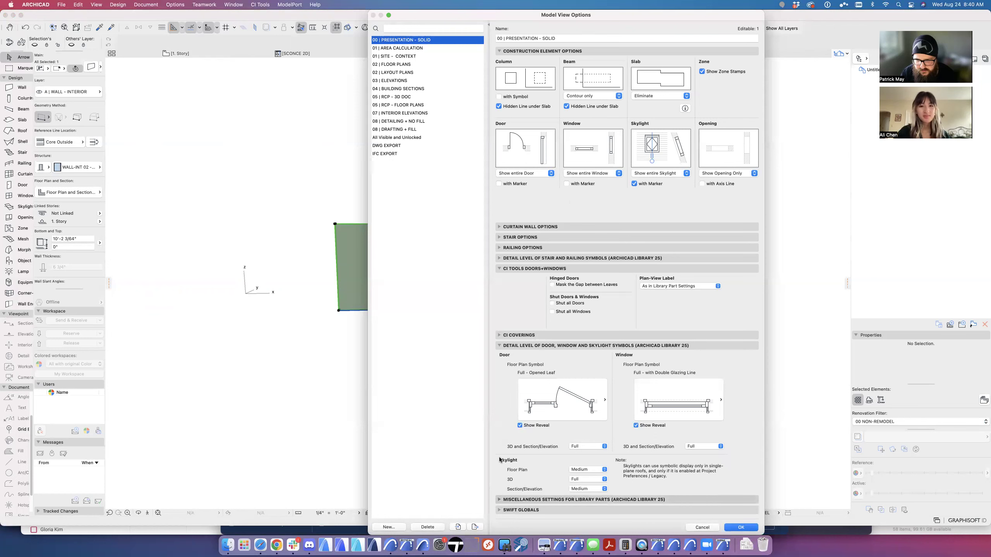
{"action": "left_click", "coordinate": [502, 500]}
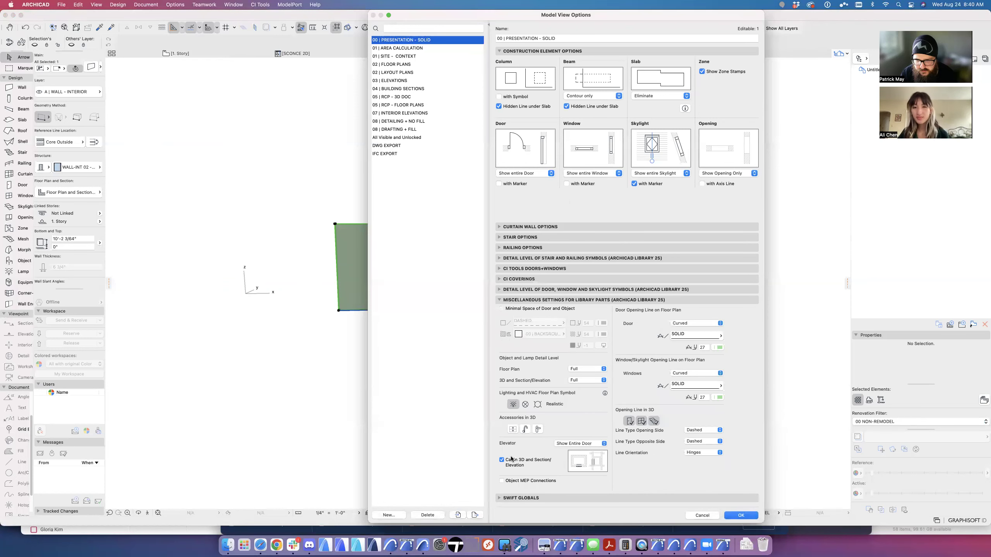
{"action": "key", "text": "Escape"}
Step: Inspect the placed window with the entire model shown in 3D and return to the floor plan
{"action": "left_click", "coordinate": [370, 367]}
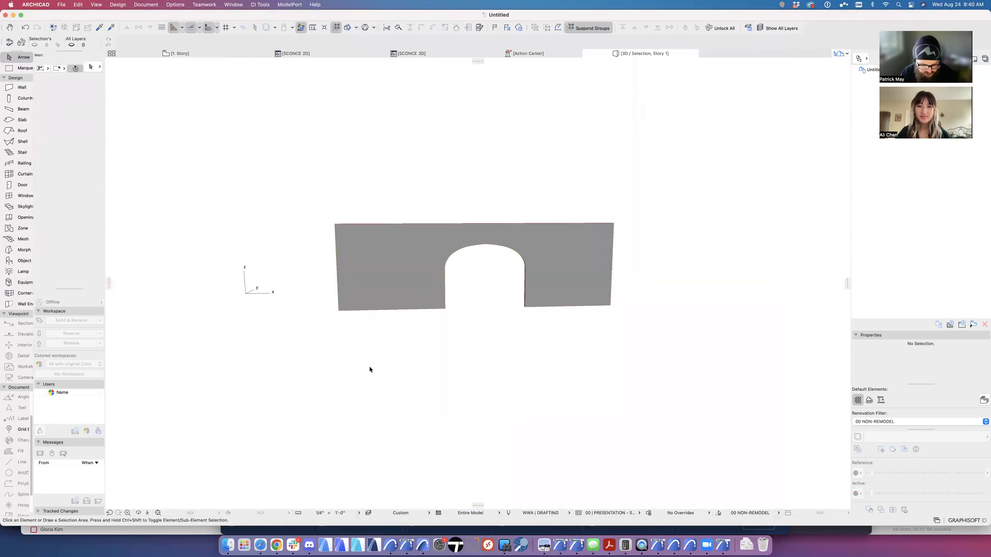
{"action": "key", "text": "F5"}
{"action": "middle_click_drag", "start_coordinate": [381, 319], "coordinate": [353, 350], "text": "shift"}
{"action": "key", "text": "F2"}
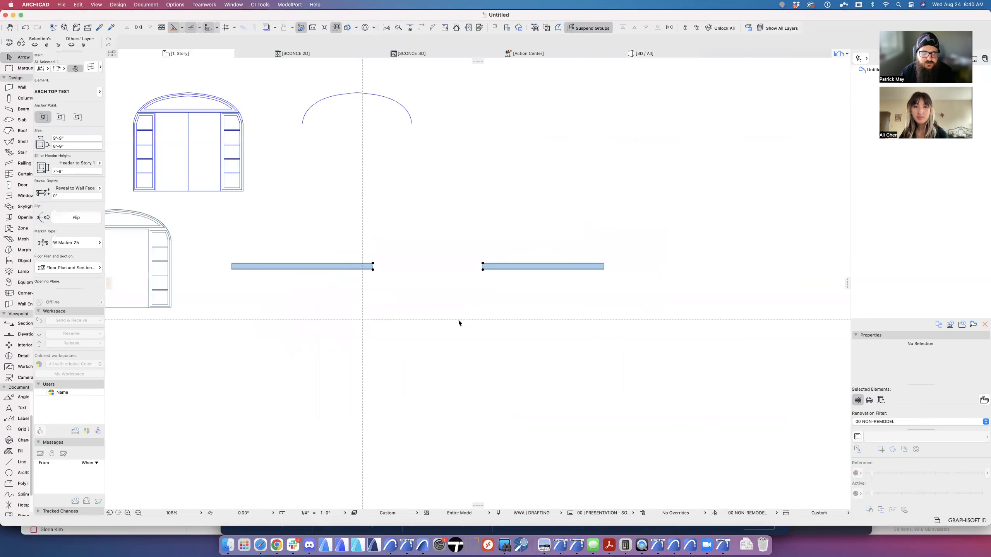
Step: Select all the arched unit's slabs and check their layer and categories in the selection set settings
{"action": "scroll", "coordinate": [459, 323], "scroll_direction": "left", "scroll_amount": 10}
{"action": "left_click", "coordinate": [308, 215]}
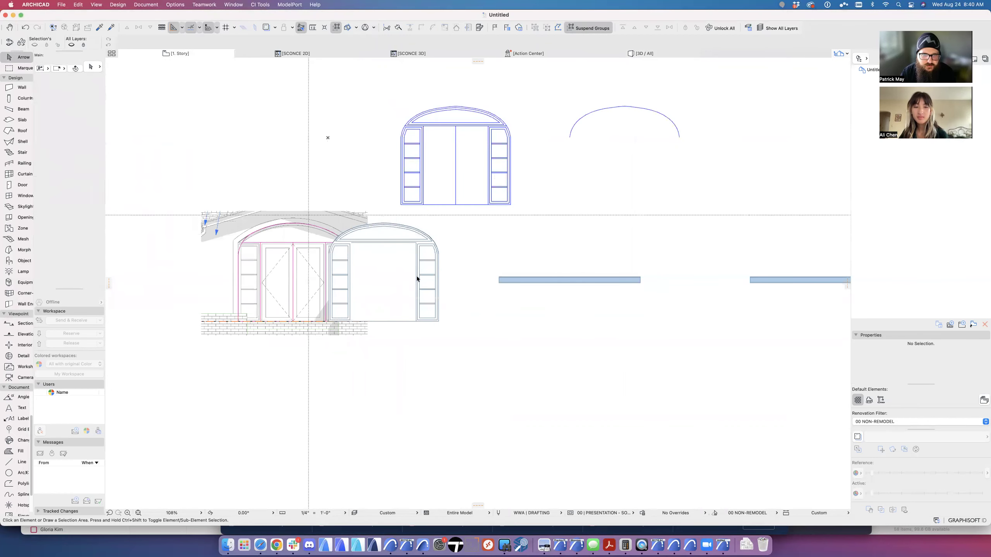
{"action": "left_click", "coordinate": [458, 347]}
{"action": "key", "text": "super+alt+t"}
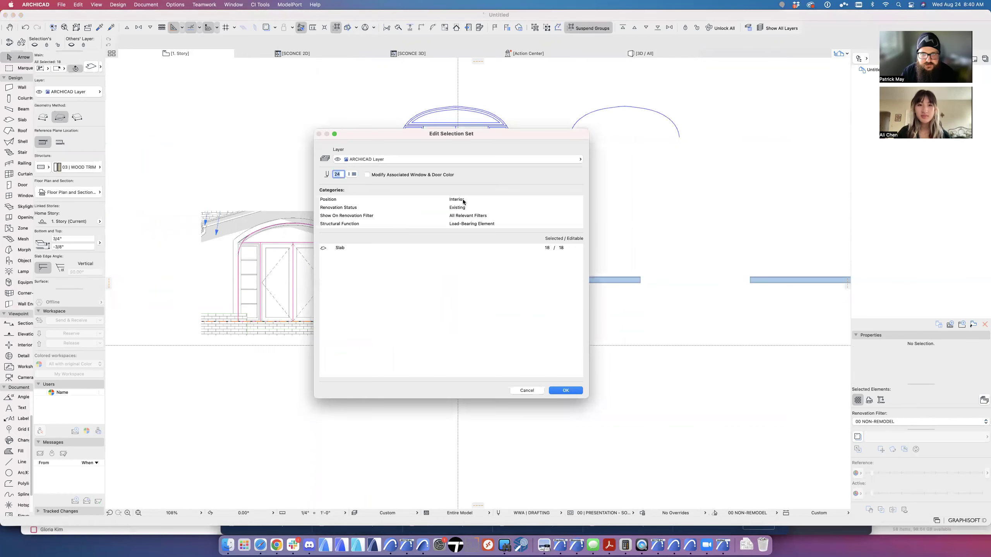
{"action": "key", "text": "Return"}
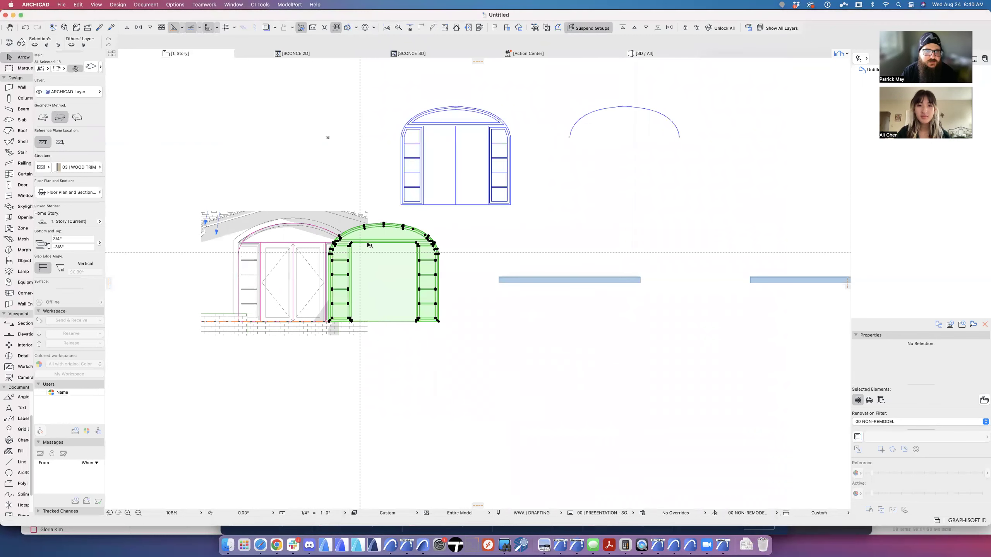
Step: Select the arched trim slab above the opening on its own and check its slab settings
{"action": "left_click", "coordinate": [366, 242]}
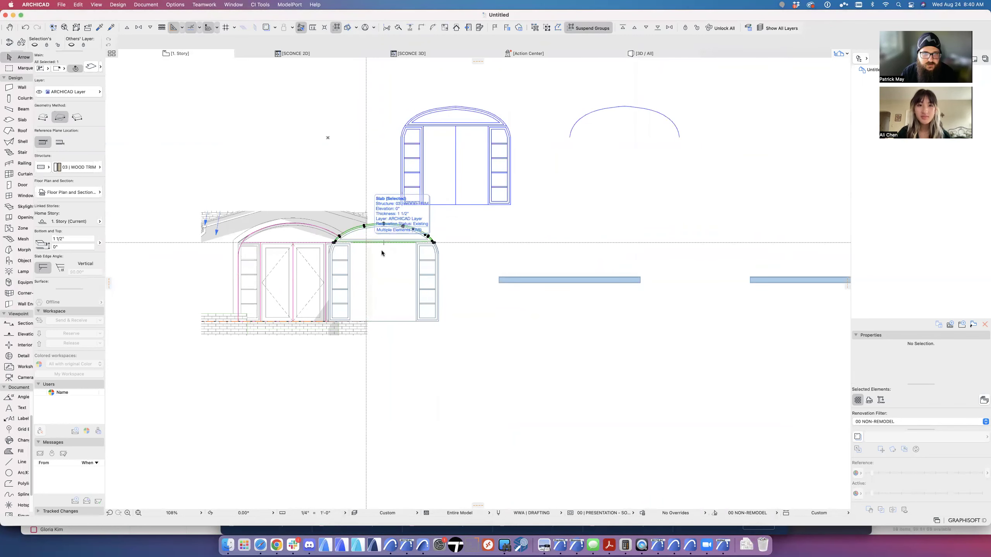
{"action": "key", "text": "super+t"}
{"action": "key", "text": "Return"}
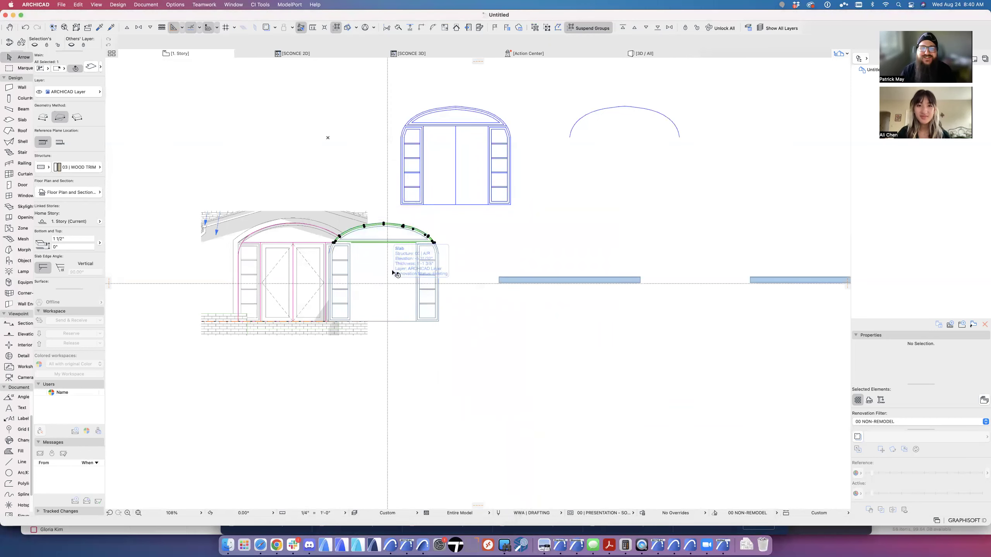
{"action": "key", "text": "Escape"}
Step: Change the ID of all the arched unit's slabs except the central opening slab to SASH
{"action": "left_click", "coordinate": [378, 276]}
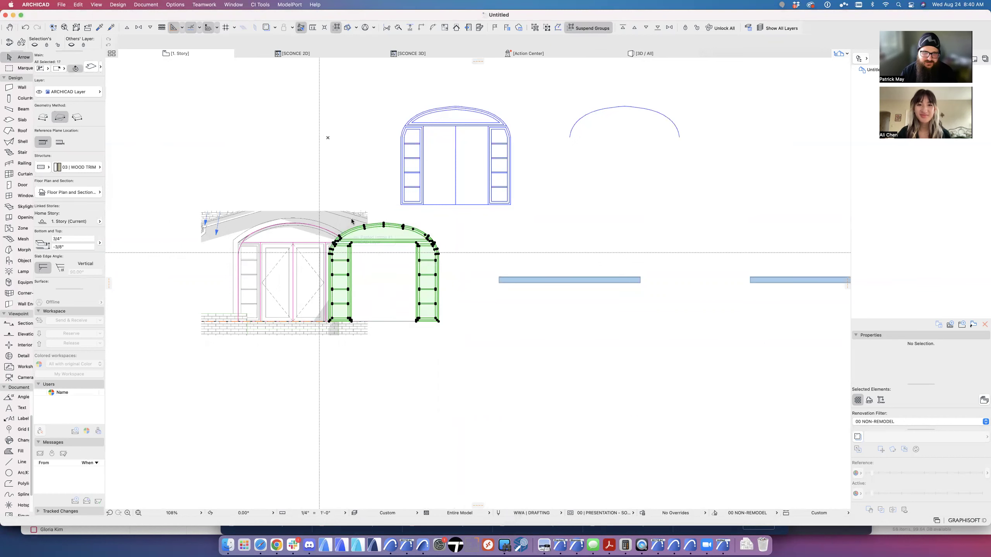
{"action": "key", "text": "super+t"}
{"action": "left_click", "coordinate": [429, 372]}
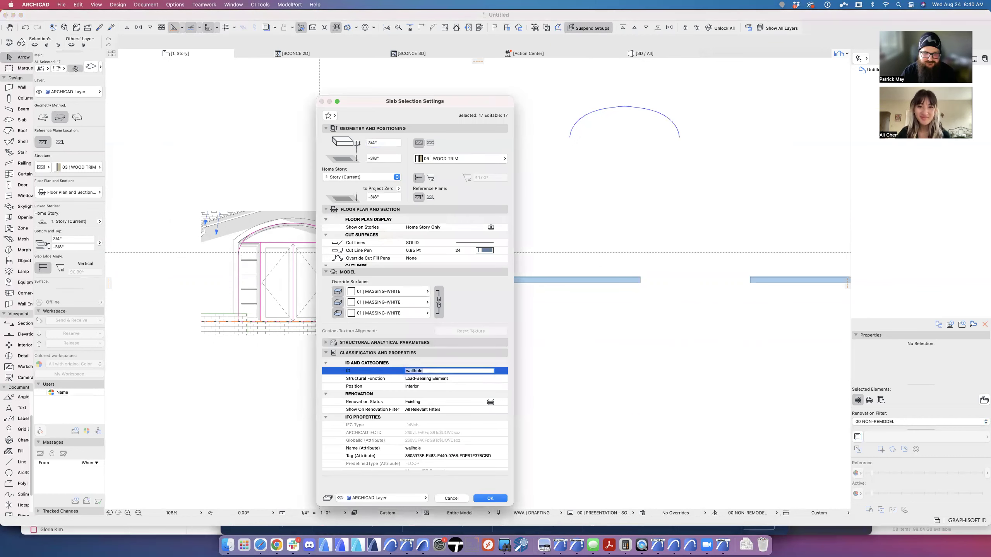
{"action": "type", "text": "SASH"}
{"action": "key", "text": "Return"}
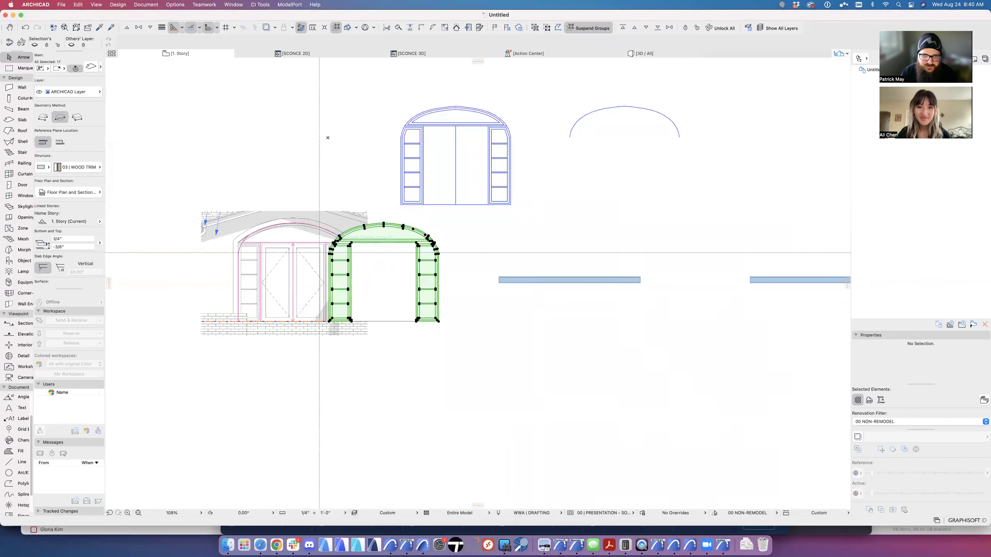
Step: Select the arched unit's three glass slabs and check their element ID in the slab settings
{"action": "key", "text": "Escape"}
{"action": "left_click", "coordinate": [342, 254]}
{"action": "left_click", "coordinate": [342, 253], "text": "shift"}
{"action": "left_click", "coordinate": [414, 265], "text": "shift"}
{"action": "key", "text": "super+t"}
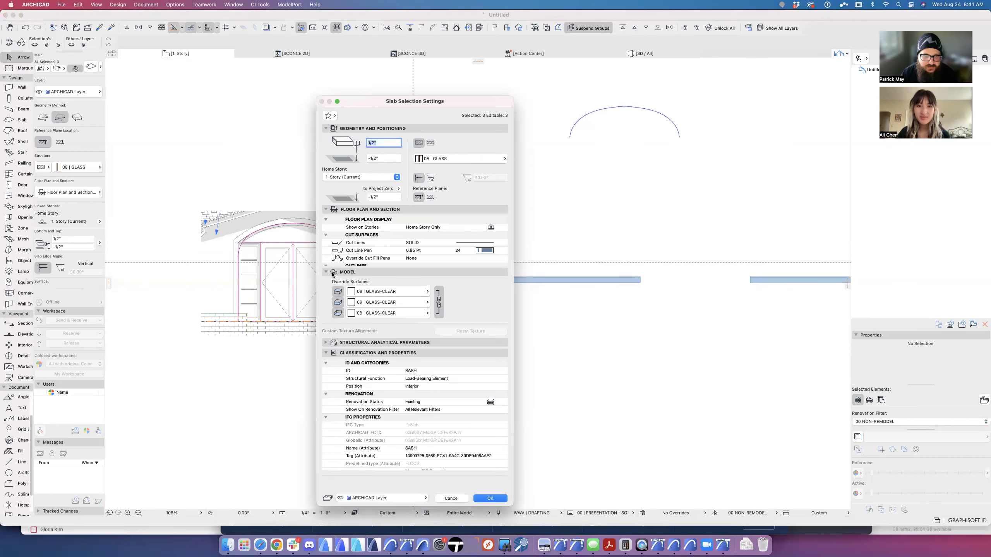
{"action": "left_click", "coordinate": [416, 371]}
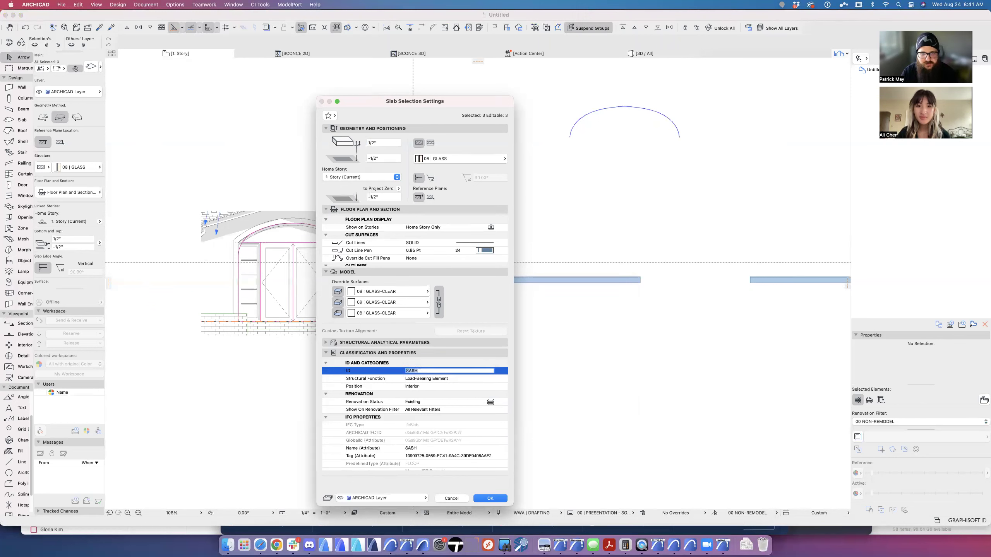
{"action": "key", "text": "Return"}
Step: Select all the arched unit's slabs and save them as a window over ARCH TOP TRANSOM SIDELIGHT in the Embedded Library with the default object settings
{"action": "left_click_drag", "start_coordinate": [311, 217], "coordinate": [477, 345]}
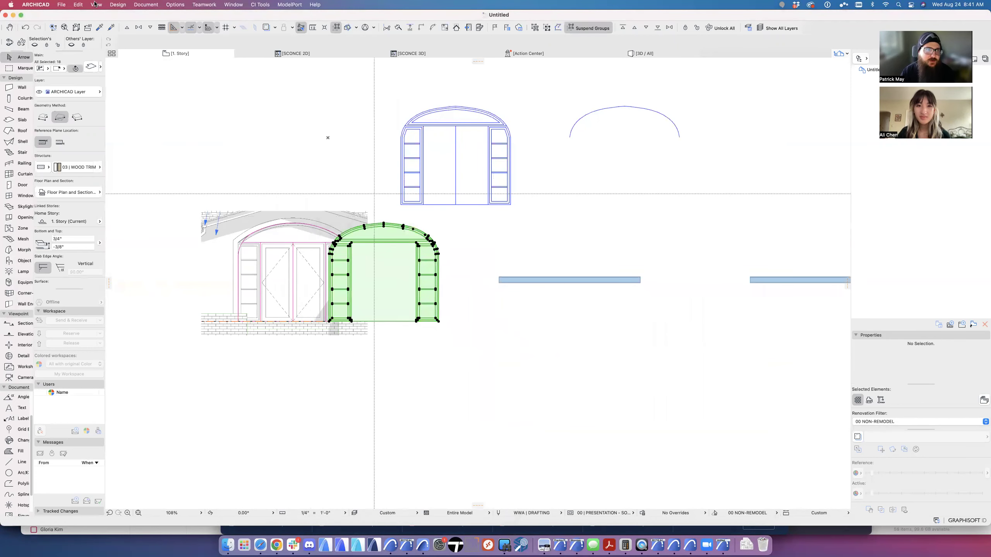
{"action": "left_click", "coordinate": [66, 8]}
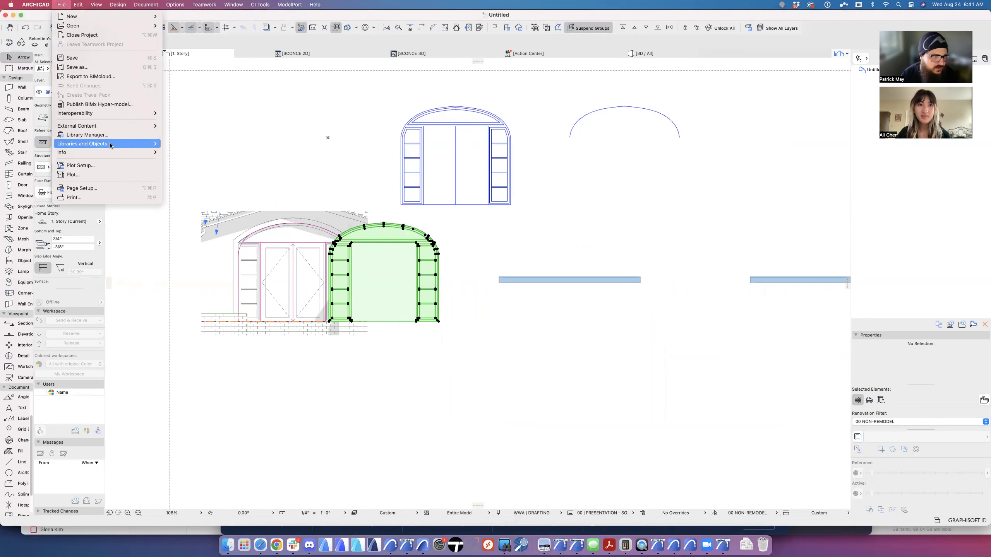
{"action": "mouse_move", "coordinate": [105, 144]}
{"action": "mouse_move", "coordinate": [230, 207]}
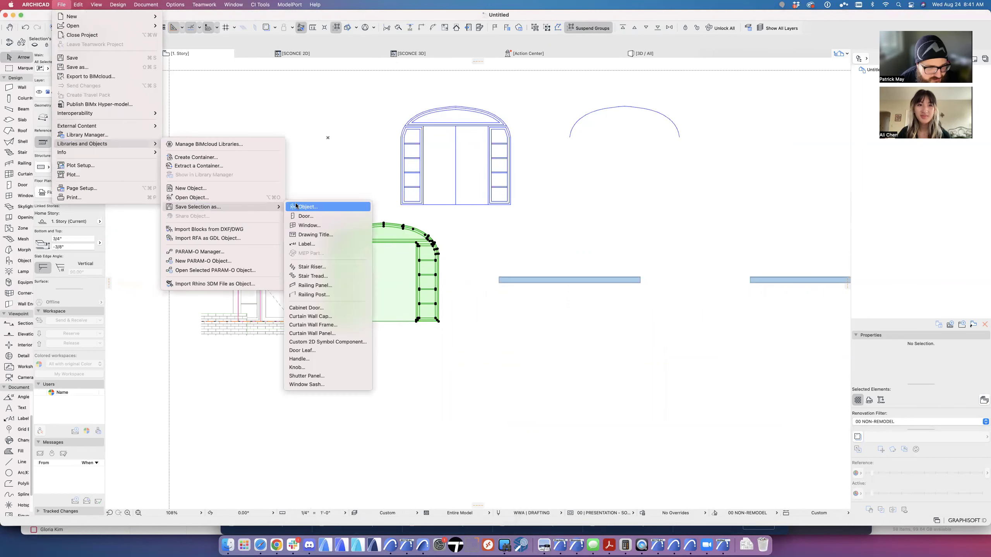
{"action": "left_click", "coordinate": [304, 225]}
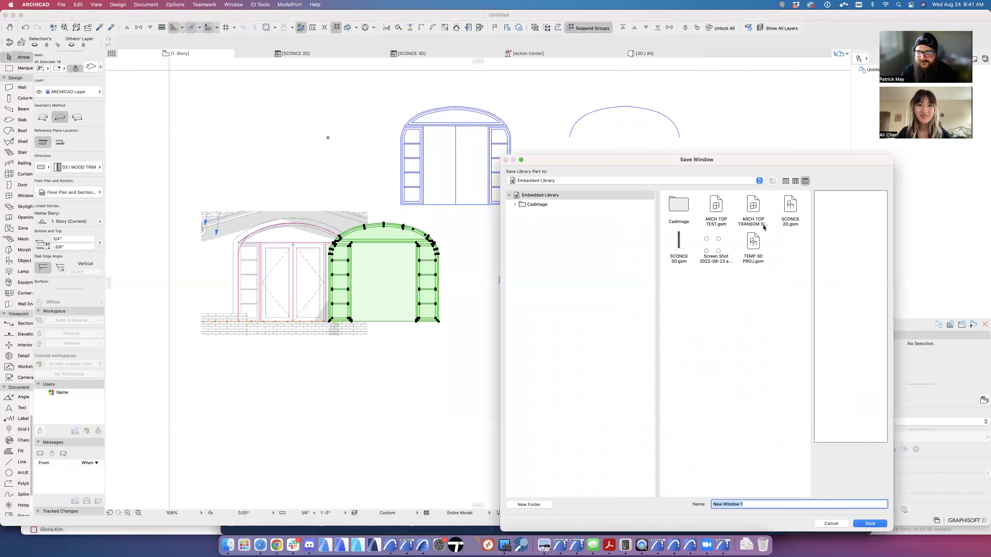
{"action": "left_click", "coordinate": [753, 210]}
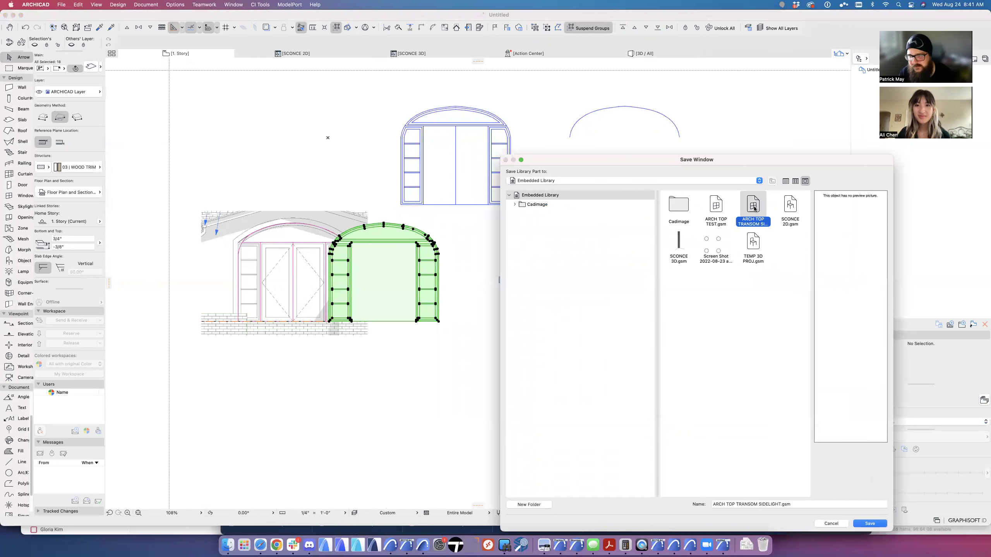
{"action": "double_click", "coordinate": [754, 209]}
{"action": "key", "text": "Return"}
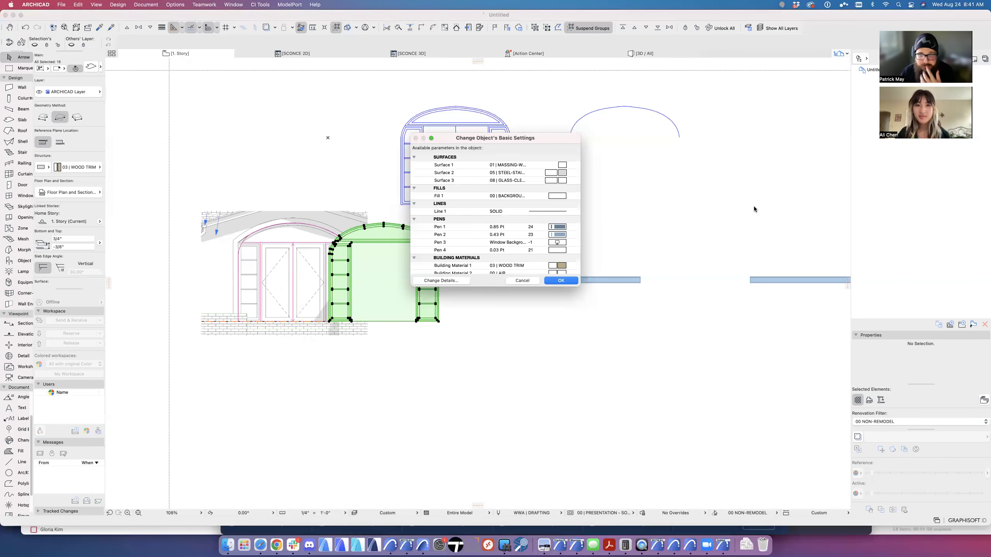
{"action": "key", "text": "Return"}
Step: Select the arch-top window placed in the wall and switch it to ARCH TOP TRANSOM SIDELIGHT
{"action": "left_click", "coordinate": [641, 280]}
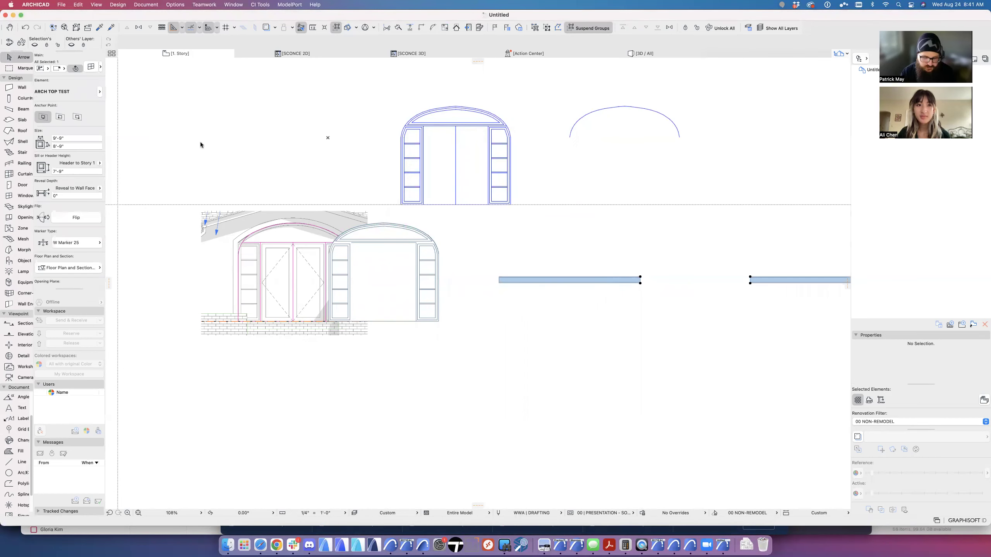
{"action": "key", "text": "super+t"}
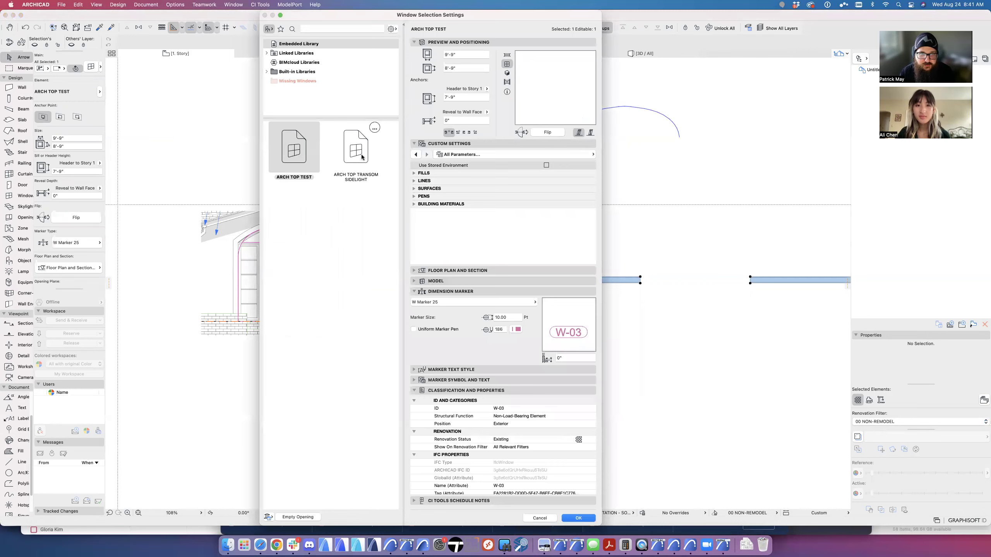
{"action": "left_click", "coordinate": [362, 158]}
{"action": "key", "text": "Return"}
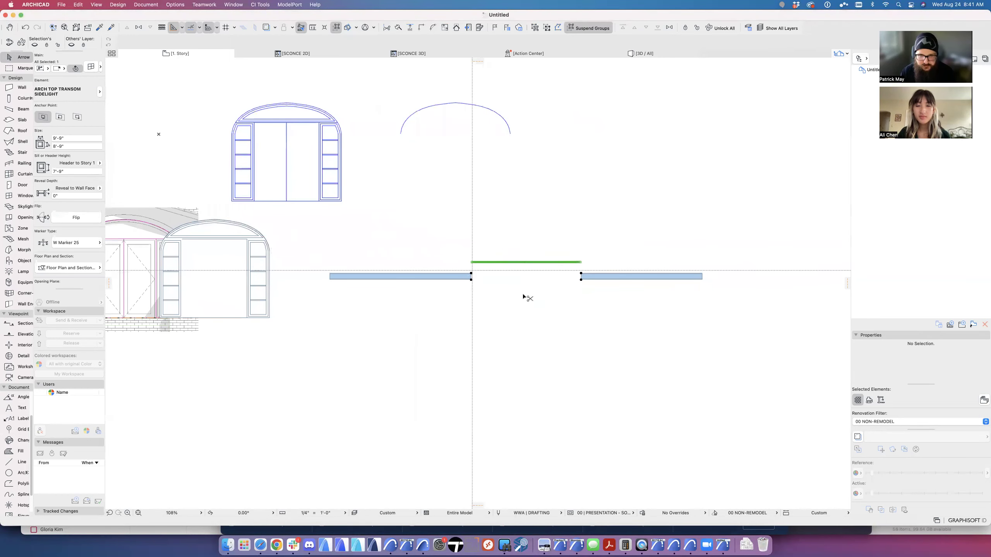
Step: Set the placed window's reveal to the wall face to -1'
{"action": "key", "text": "super+t"}
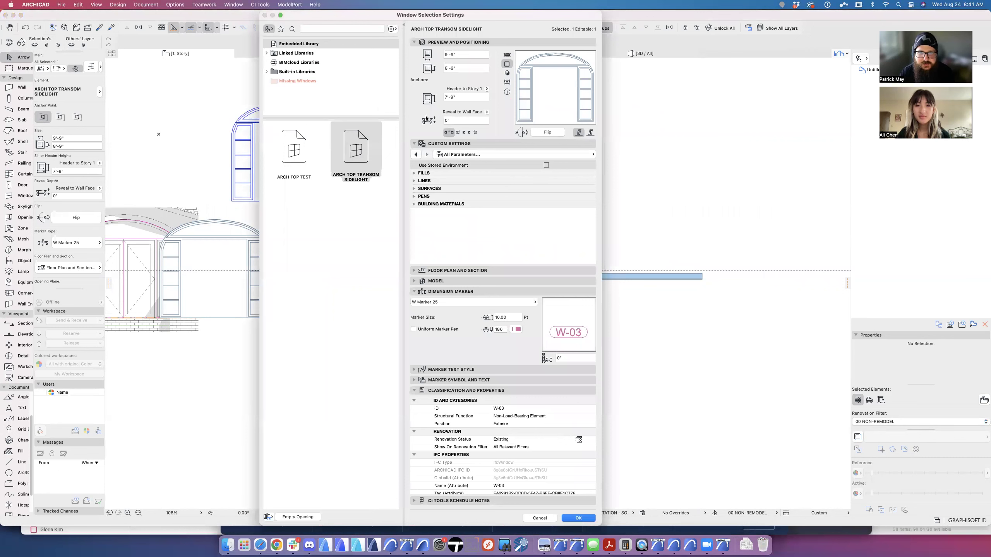
{"action": "left_click_drag", "start_coordinate": [462, 15], "coordinate": [785, 75]}
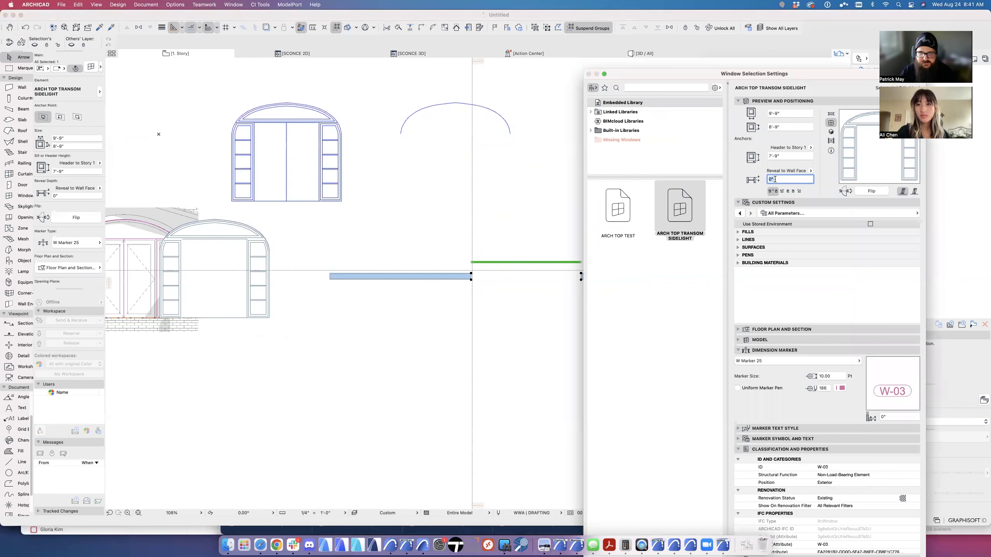
{"action": "type", "text": "-1"}
{"action": "key", "text": "Return"}
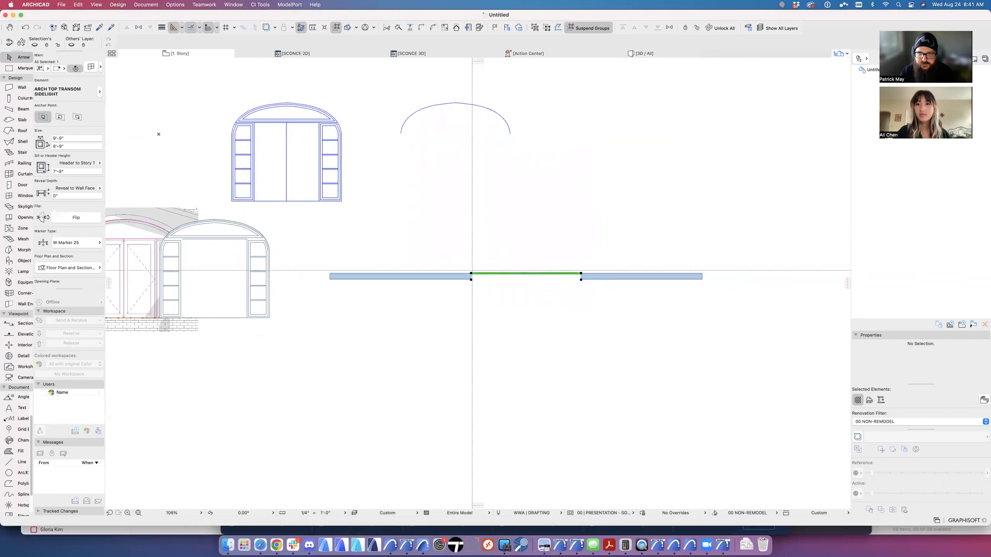
Step: Set the placed window's reveal to the wall face to -1'-2"
{"action": "scroll", "coordinate": [555, 269], "scroll_direction": "up", "scroll_amount": 8}
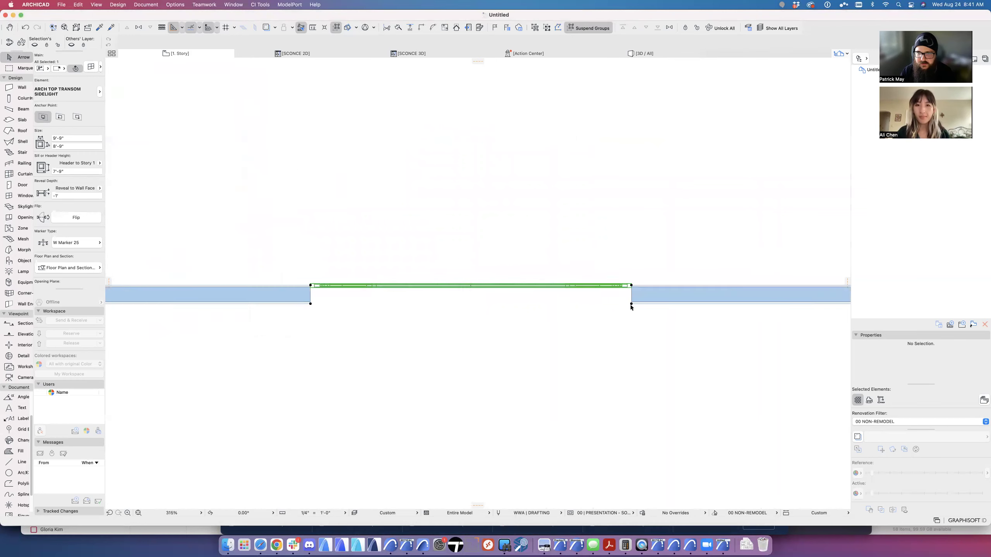
{"action": "key", "text": "super+t"}
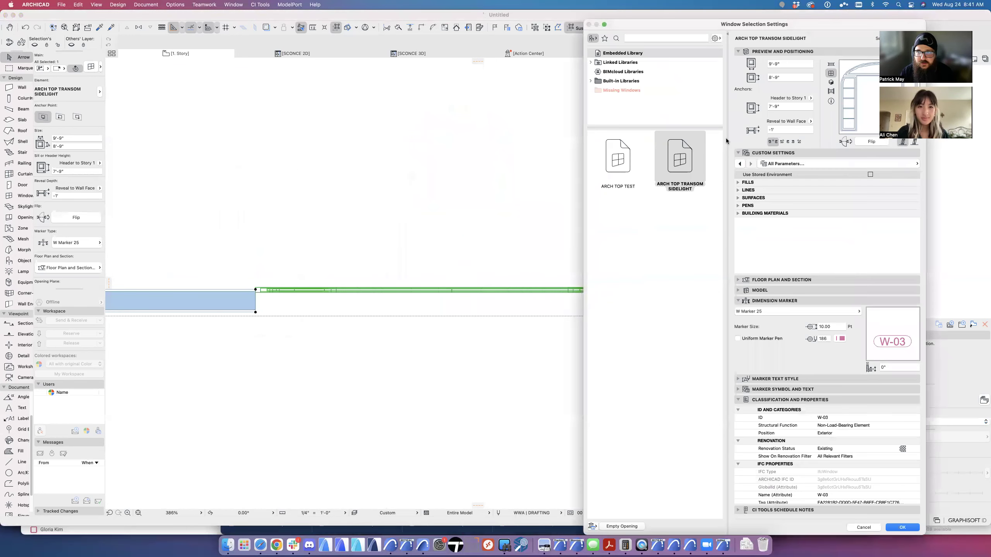
{"action": "key", "text": "Return"}
Step: Select the unit's arched trim slab and its two sidelight frame slabs, and set their thickness to 7 1/4"
{"action": "scroll", "coordinate": [480, 301], "scroll_direction": "down", "scroll_amount": 5}
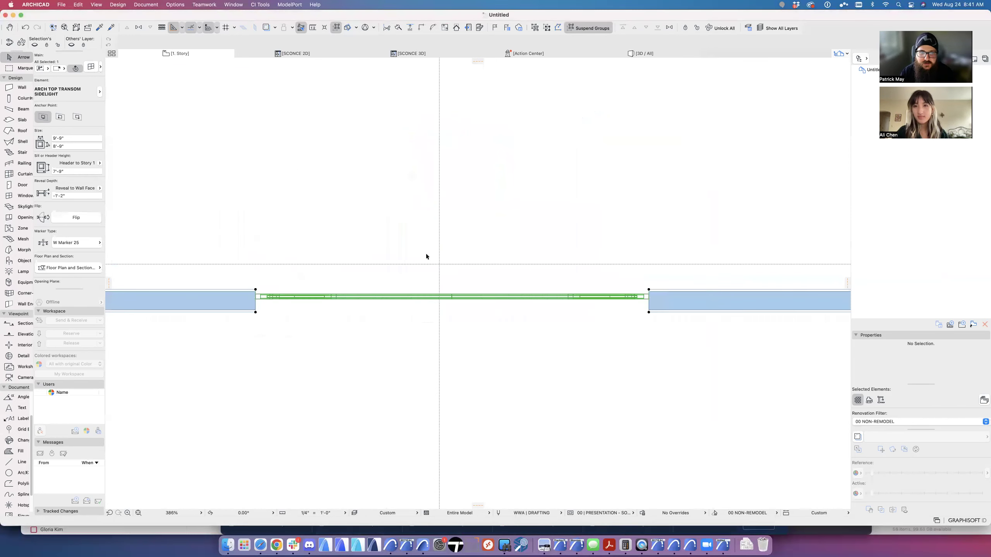
{"action": "scroll", "coordinate": [484, 301], "scroll_direction": "down", "scroll_amount": 3}
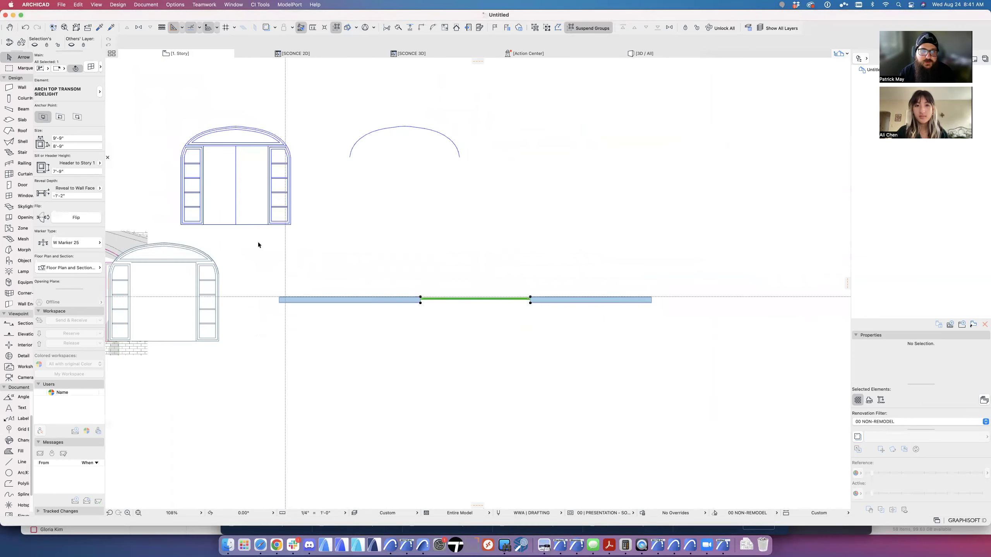
{"action": "middle_click_drag", "start_coordinate": [258, 244], "coordinate": [409, 264]}
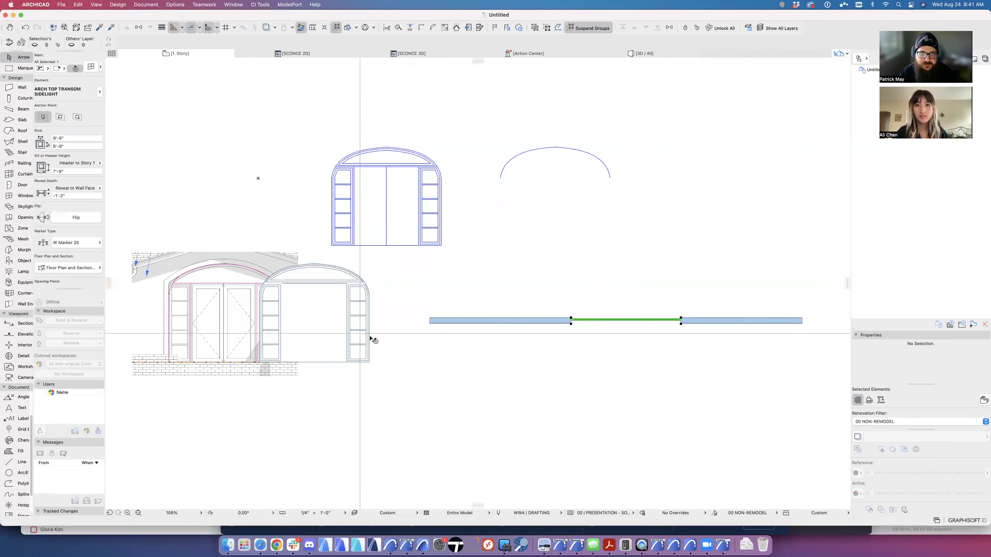
{"action": "scroll", "coordinate": [371, 338], "scroll_direction": "up", "scroll_amount": 3}
{"action": "left_click", "coordinate": [358, 240], "text": "shift"}
{"action": "middle_click_drag", "start_coordinate": [445, 261], "coordinate": [622, 258]}
{"action": "left_click", "coordinate": [363, 264], "text": "shift"}
{"action": "scroll", "coordinate": [362, 263], "scroll_direction": "up", "scroll_amount": 10}
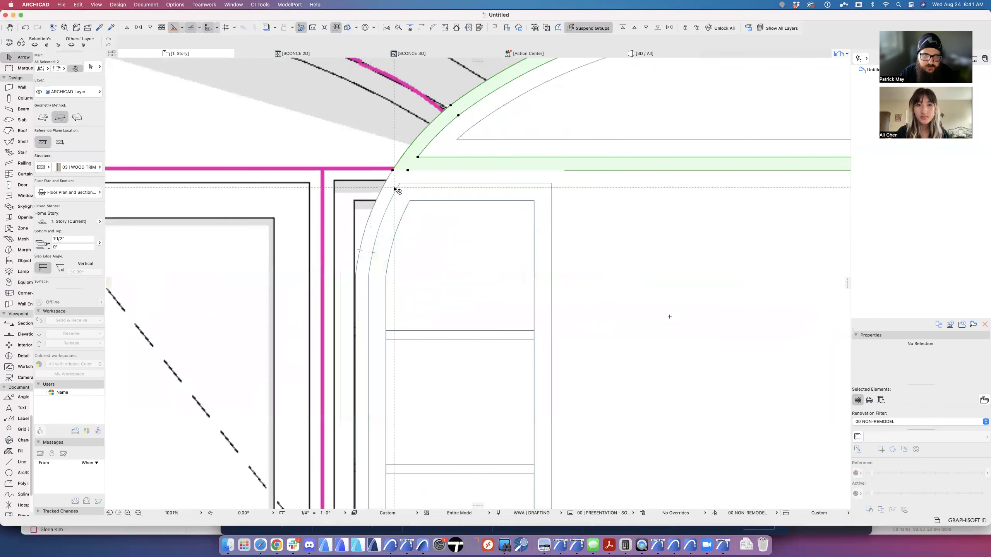
{"action": "left_click", "coordinate": [398, 186], "text": "shift"}
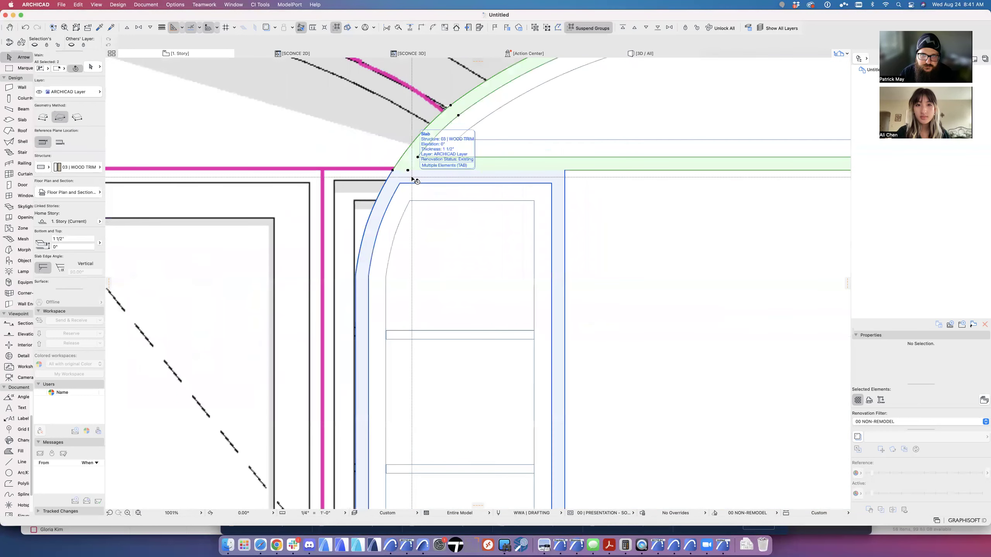
{"action": "left_click", "coordinate": [413, 177], "text": "shift"}
{"action": "key", "text": "super+t"}
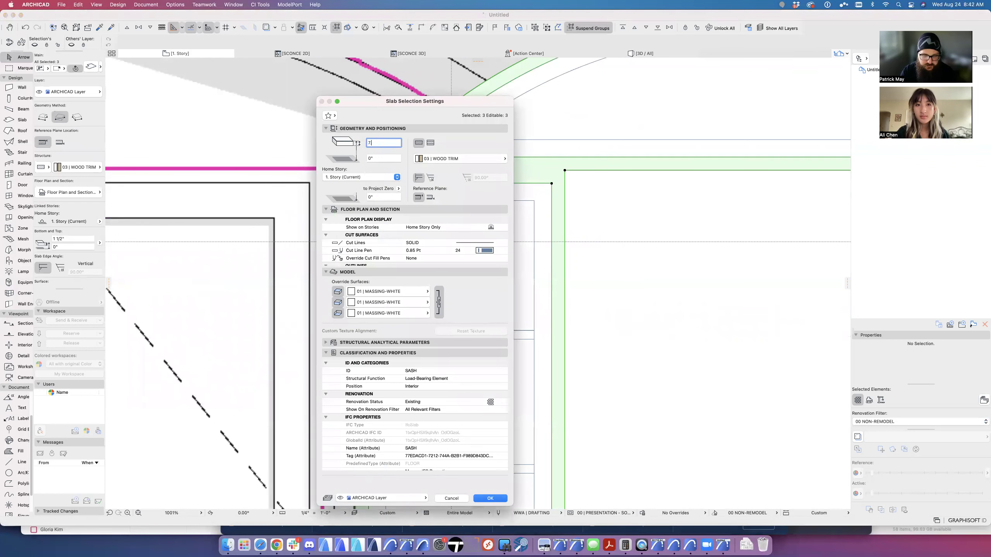
{"action": "key", "text": "Return"}
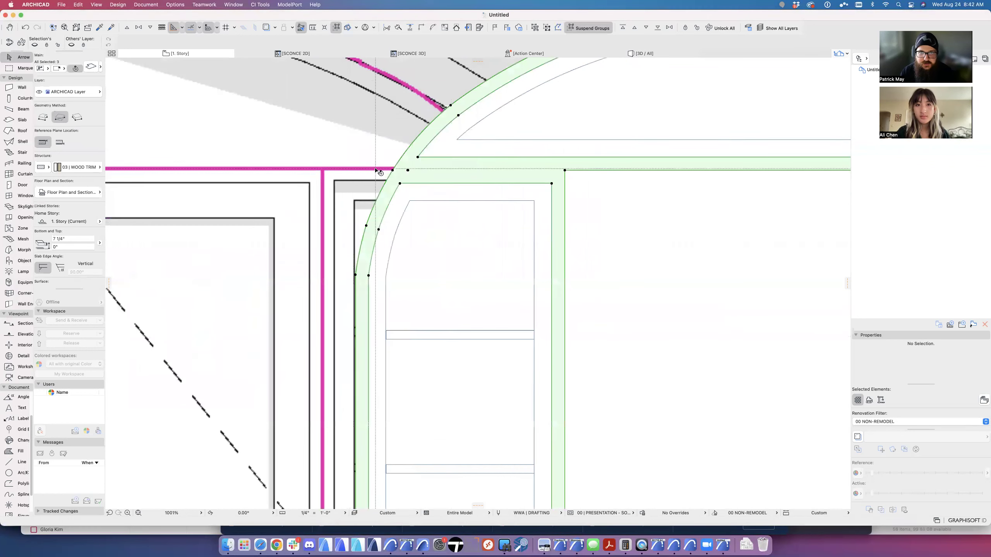
Step: Select all the slabs of the arched unit in plan without picking up the reference drawing beside it
{"action": "scroll", "coordinate": [375, 168], "scroll_direction": "down", "scroll_amount": 5}
{"action": "left_click", "coordinate": [663, 389]}
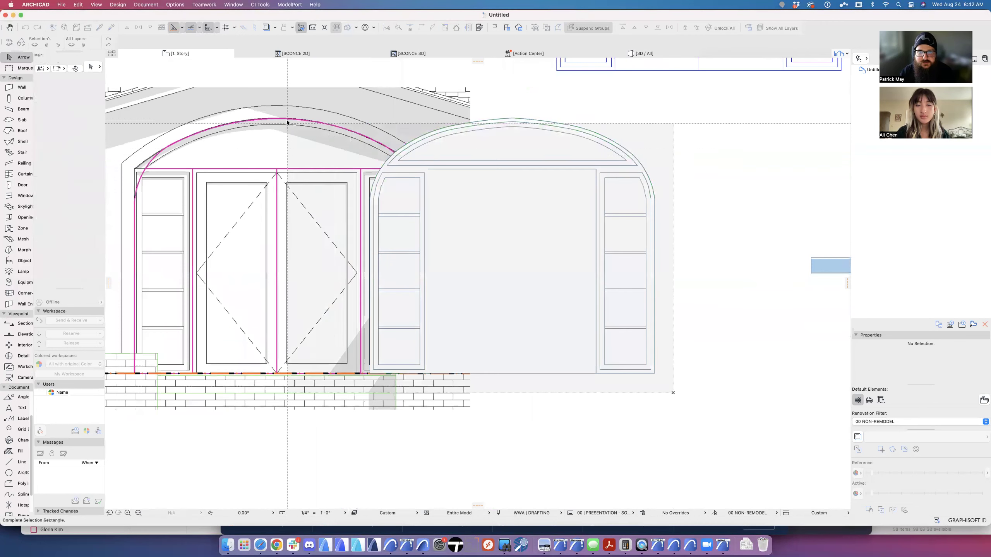
{"action": "key", "text": "super+a"}
{"action": "left_click", "coordinate": [344, 156], "text": "shift"}
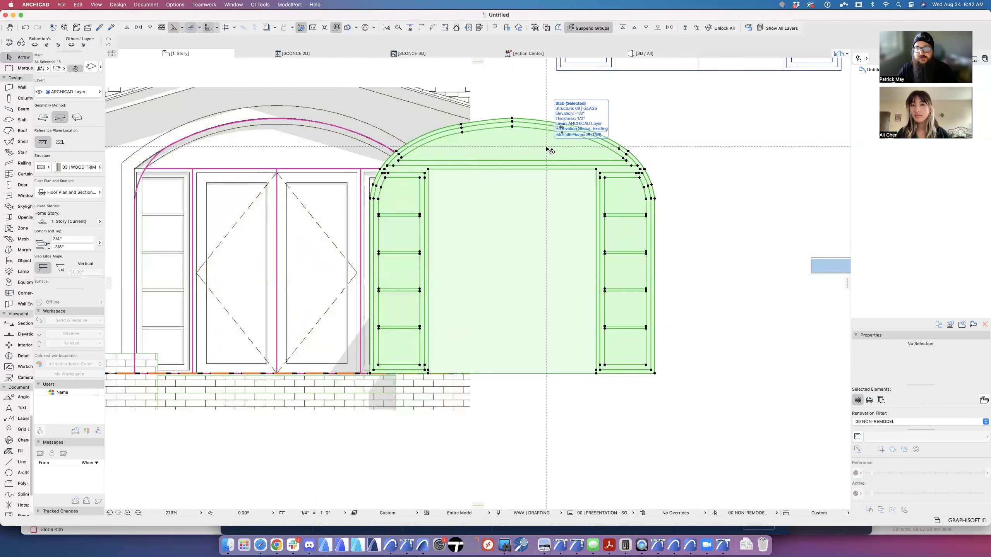
{"action": "scroll", "coordinate": [488, 139], "scroll_direction": "down", "scroll_amount": 5}
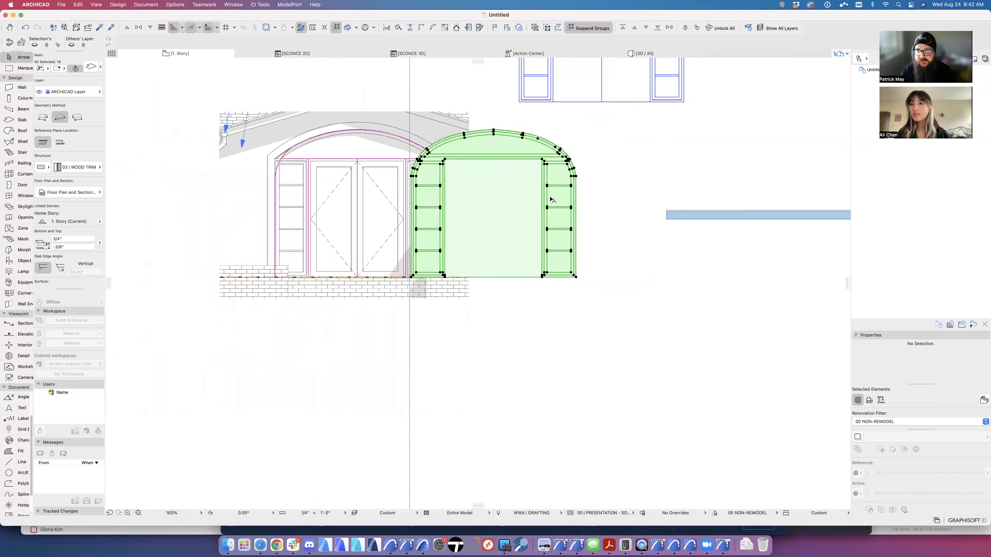
{"action": "scroll", "coordinate": [728, 244], "scroll_direction": "up", "scroll_amount": 2}
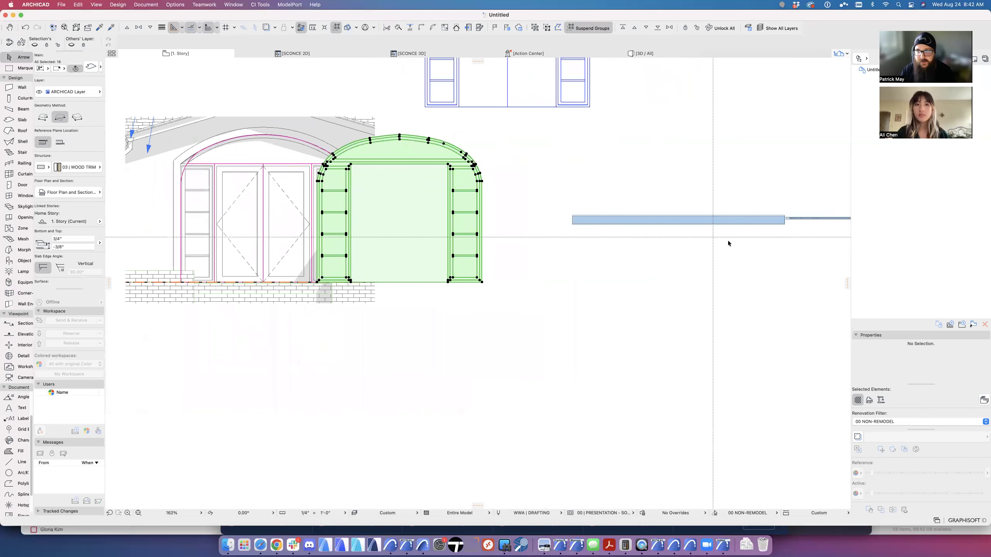
{"action": "double_click", "coordinate": [450, 164]}
{"action": "key", "text": "Escape"}
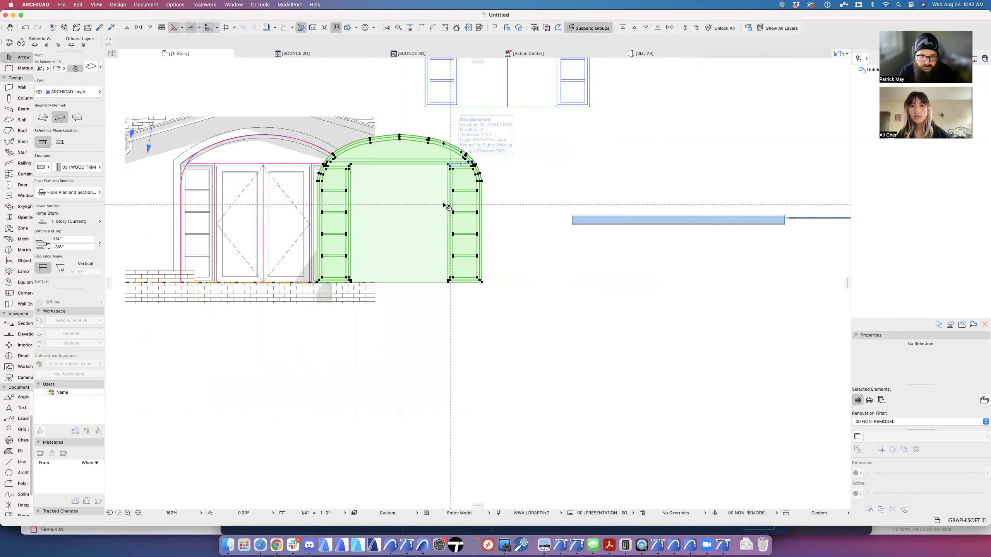
Step: Show the selected slabs alone in 3D and raise them vertically until the trim frame's underside is level with the origin
{"action": "key", "text": "F5"}
{"action": "middle_click_drag", "start_coordinate": [327, 326], "coordinate": [391, 306], "text": "shift"}
{"action": "left_click_drag", "start_coordinate": [522, 354], "coordinate": [160, 202]}
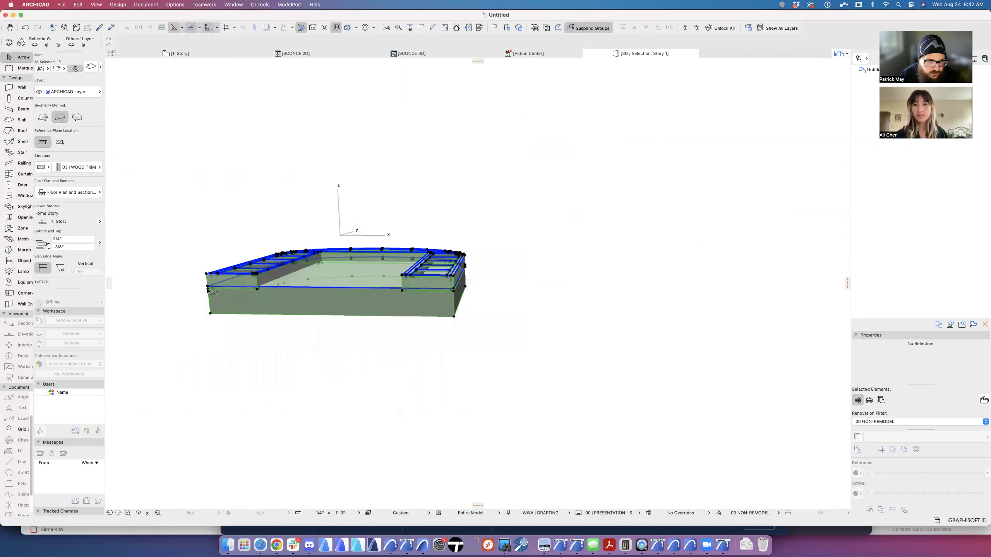
{"action": "left_click", "coordinate": [207, 290]}
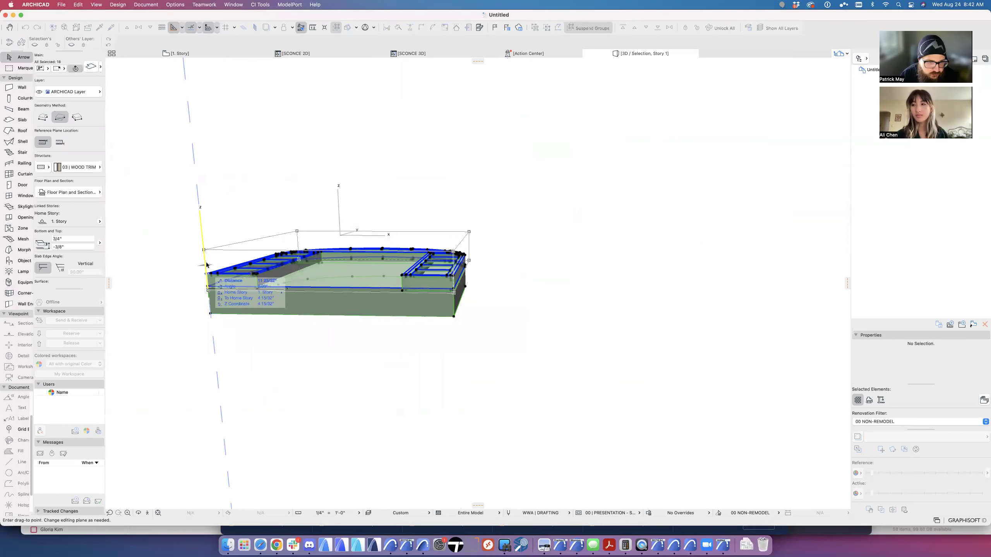
{"action": "left_click", "coordinate": [340, 236]}
{"action": "key", "text": "Escape"}
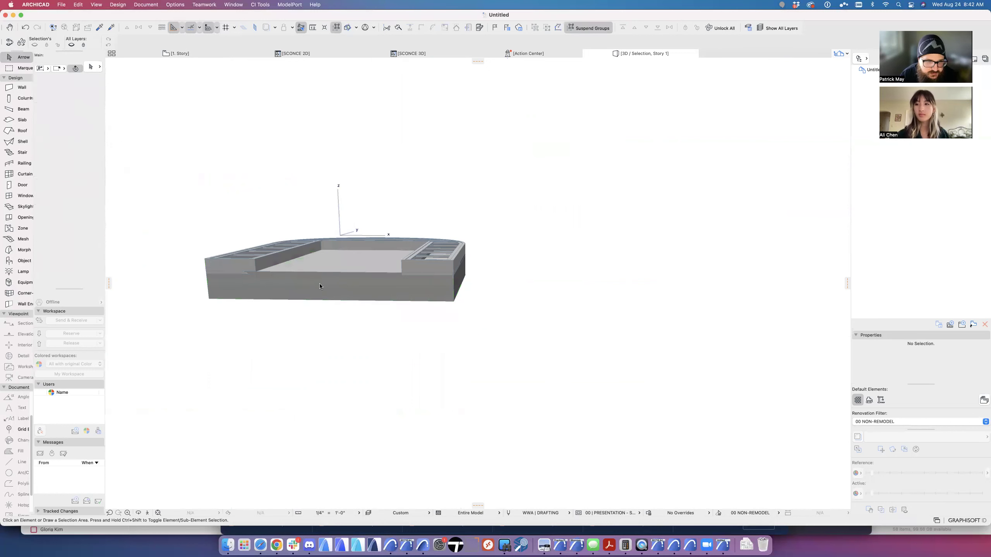
Step: Move the large air opening slab vertically, first down clear of the frame, then up to the frame's top corner
{"action": "left_click", "coordinate": [320, 285]}
{"action": "key", "text": "super+d"}
{"action": "left_click", "coordinate": [320, 285]}
{"action": "left_click", "coordinate": [332, 310]}
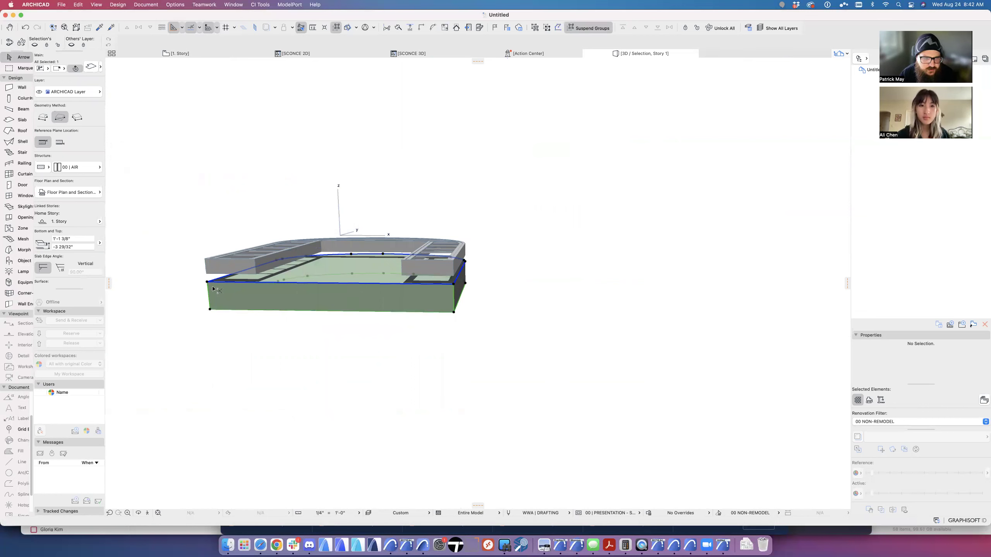
{"action": "key", "text": "super+d"}
{"action": "key", "text": "Escape"}
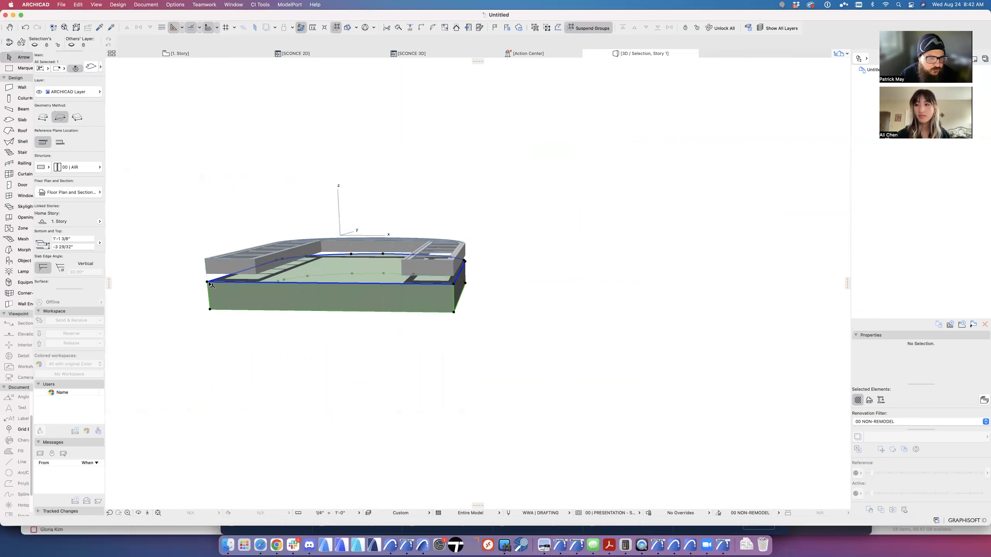
{"action": "key", "text": "super+d"}
{"action": "left_click", "coordinate": [208, 282]}
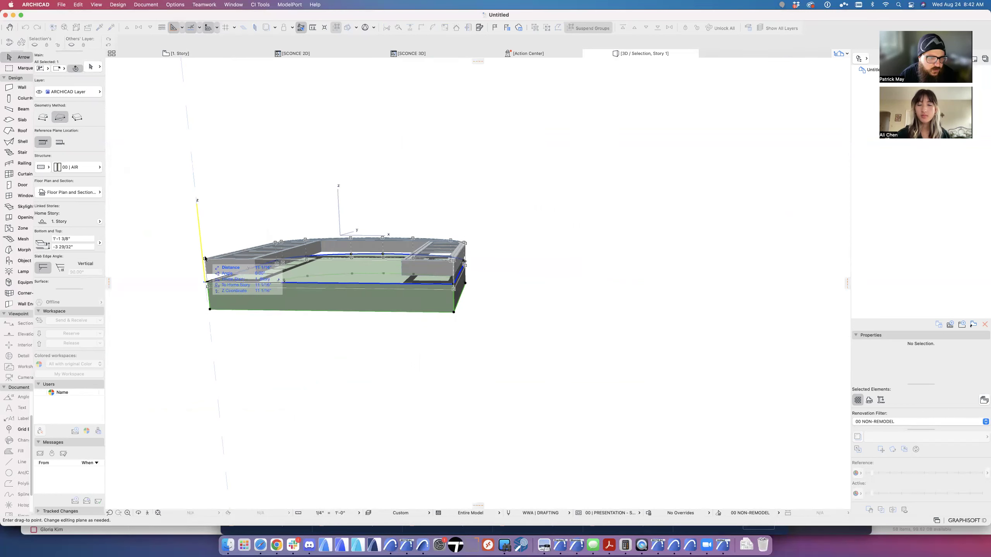
{"action": "key", "text": "Escape"}
{"action": "key", "text": "Escape"}
Step: Select all the arched unit's slabs in the floor plan and save them as a window, replacing ARCH TOP TRANSOM SIDELIGHT in the Embedded Library
{"action": "key", "text": "F2"}
{"action": "key", "text": "Escape"}
{"action": "left_click_drag", "start_coordinate": [291, 123], "coordinate": [514, 308]}
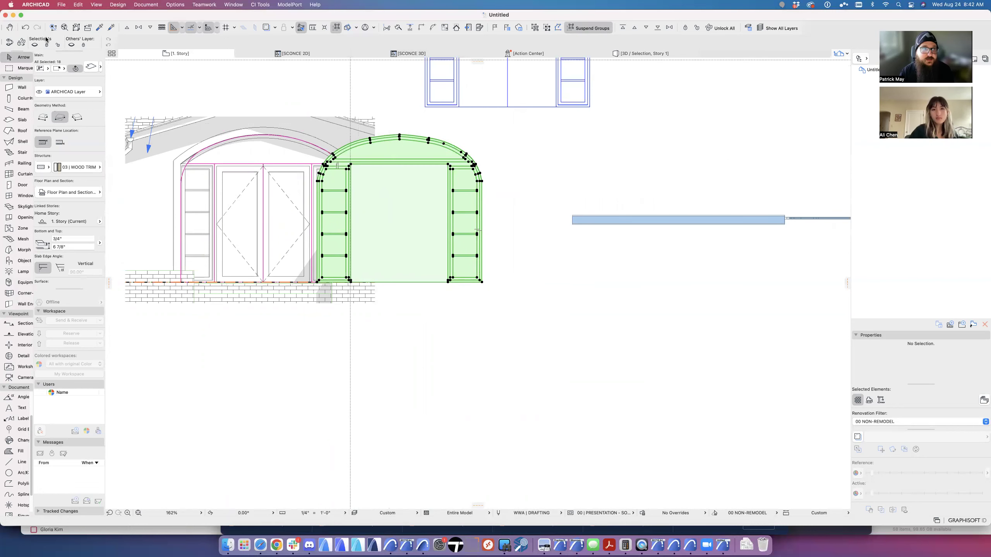
{"action": "left_click", "coordinate": [61, 5]}
{"action": "mouse_move", "coordinate": [117, 144]}
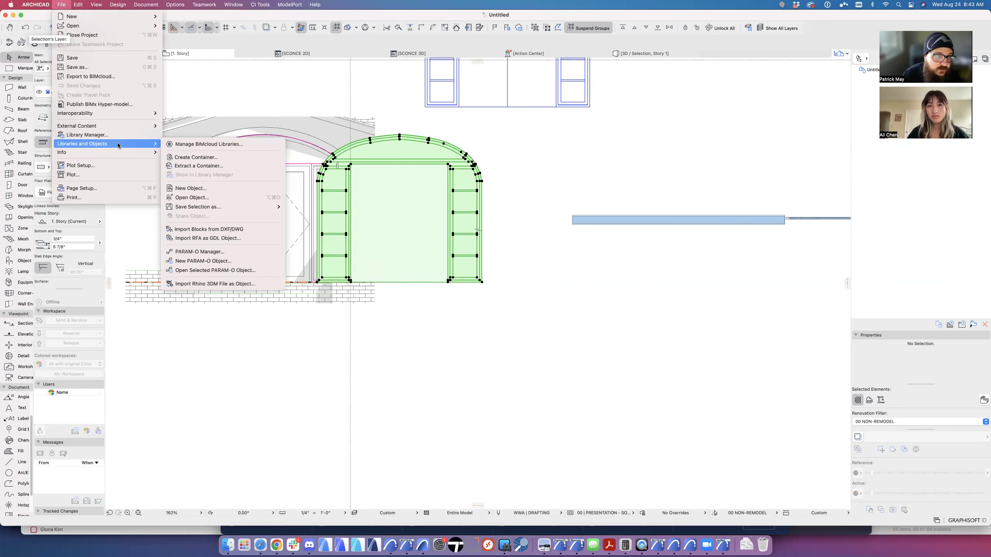
{"action": "mouse_move", "coordinate": [271, 208]}
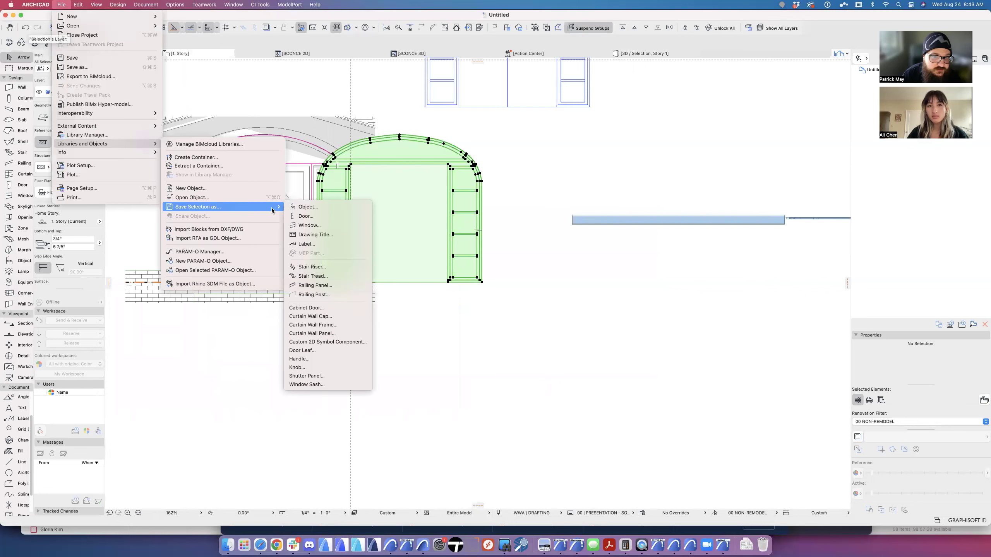
{"action": "left_click", "coordinate": [353, 222]}
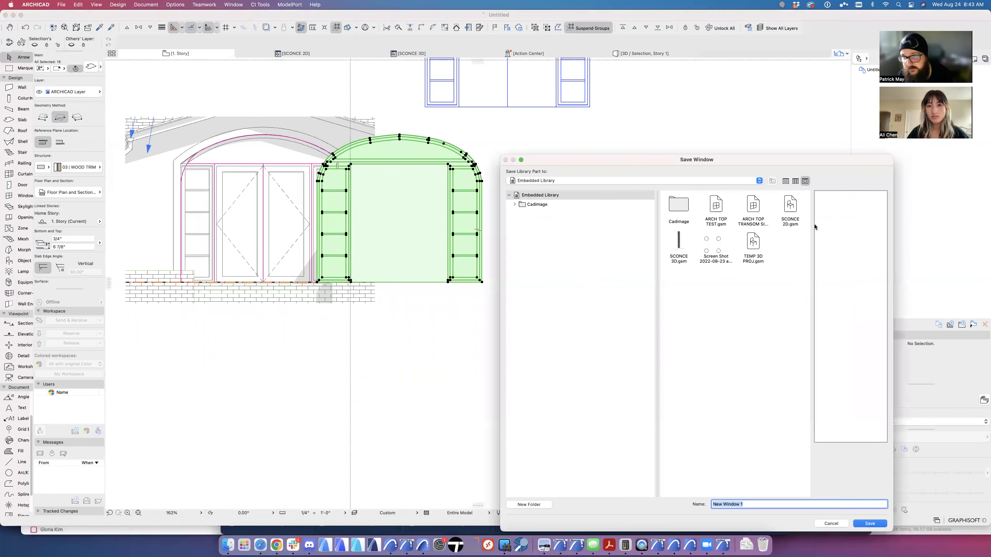
{"action": "left_click", "coordinate": [786, 181]}
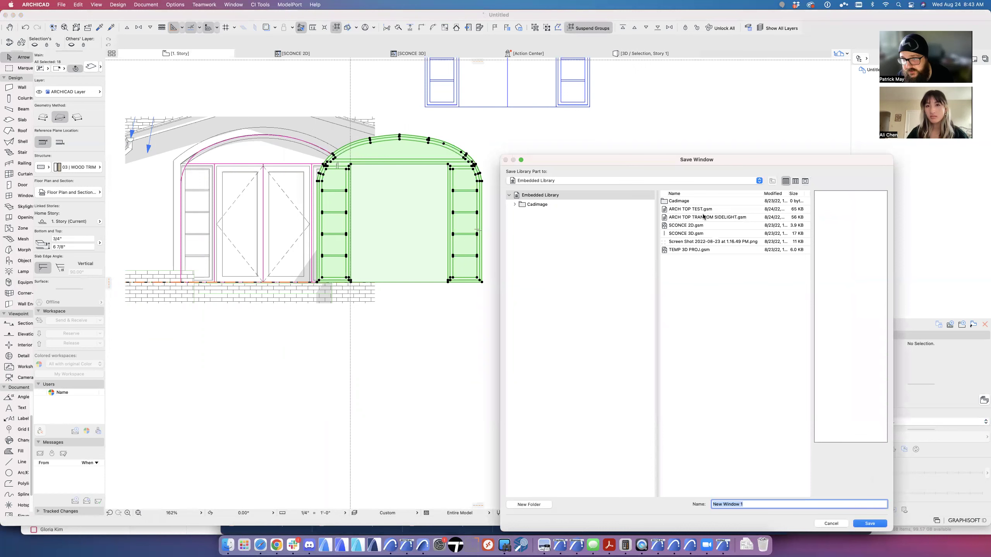
{"action": "left_click", "coordinate": [717, 218]}
{"action": "key", "text": "Return"}
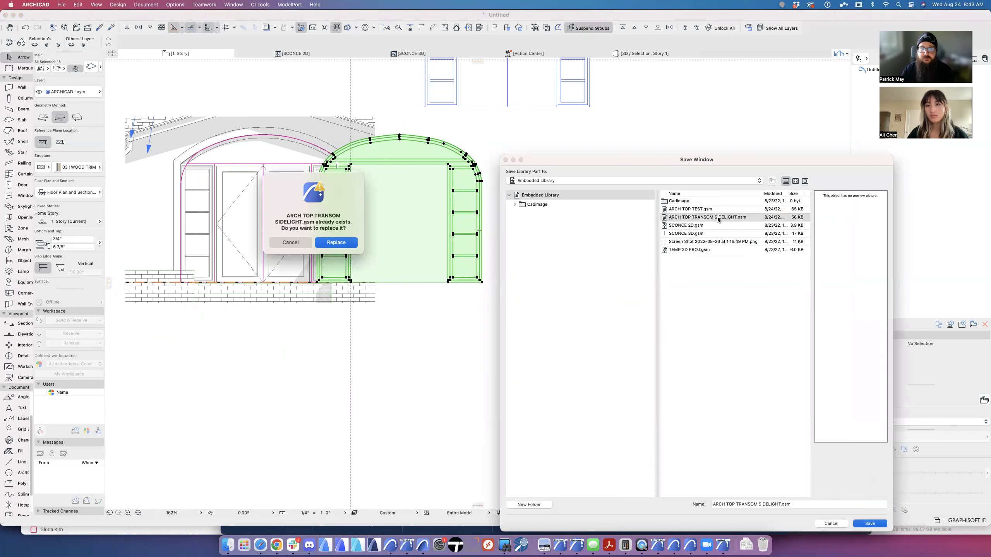
{"action": "key", "text": "Return"}
{"action": "key", "text": "Return"}
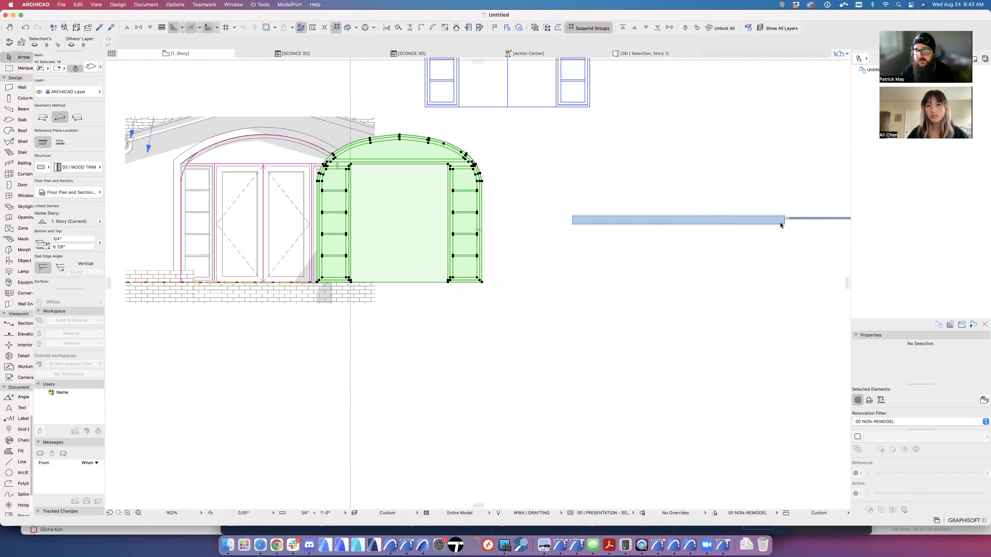
Step: Set the ARCH TOP TRANSOM SIDELIGHT window's reveal to wall face to -5 1/2" and clear the selection
{"action": "scroll", "coordinate": [665, 261], "scroll_direction": "up", "scroll_amount": 5}
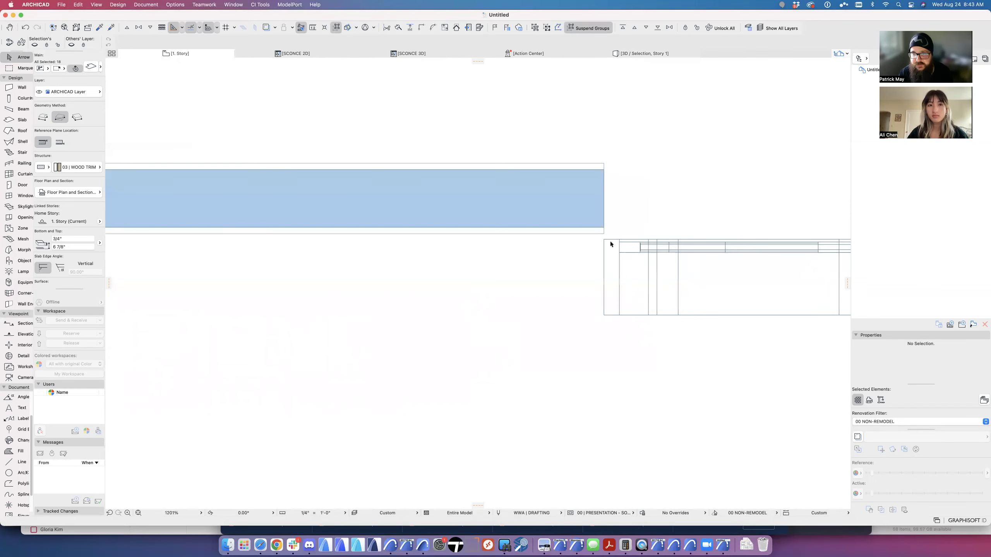
{"action": "left_click", "coordinate": [609, 241]}
{"action": "left_click", "coordinate": [605, 236]}
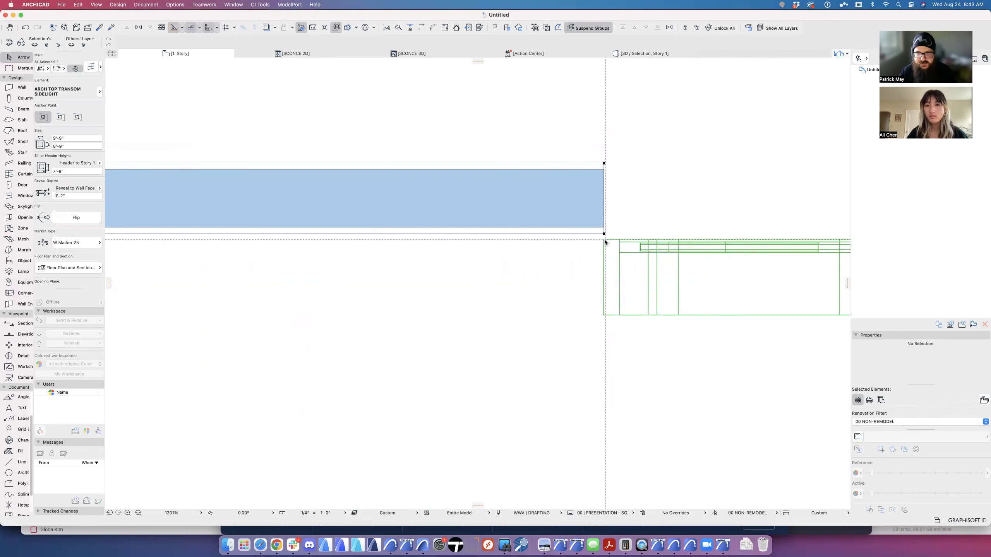
{"action": "double_click", "coordinate": [605, 242]}
{"action": "left_click", "coordinate": [788, 128]}
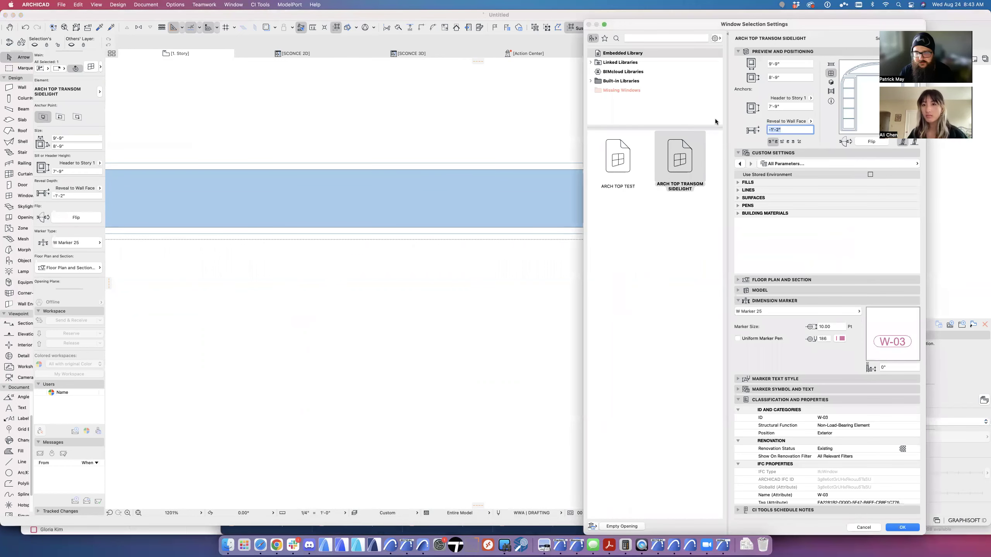
{"action": "key", "text": "Return"}
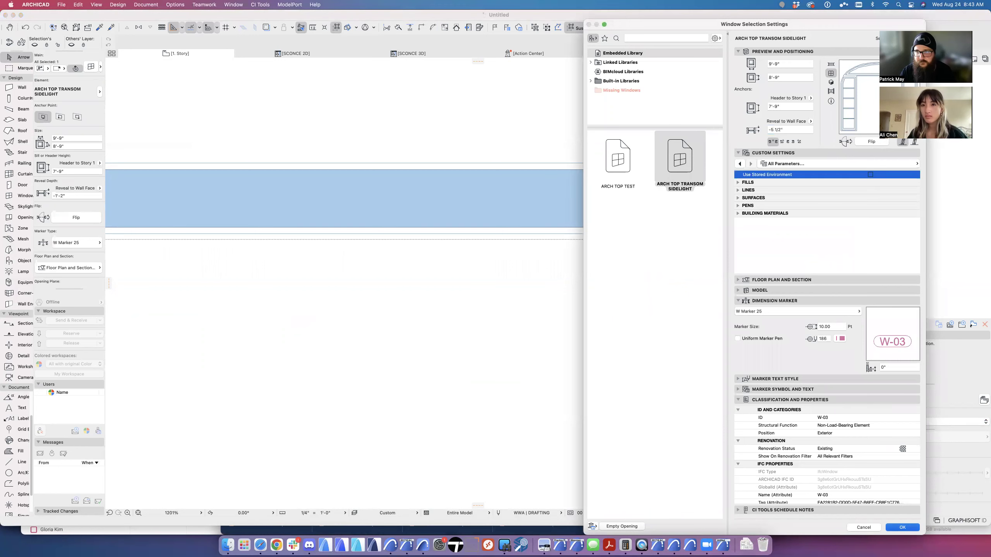
{"action": "scroll", "coordinate": [620, 236], "scroll_direction": "down", "scroll_amount": 10}
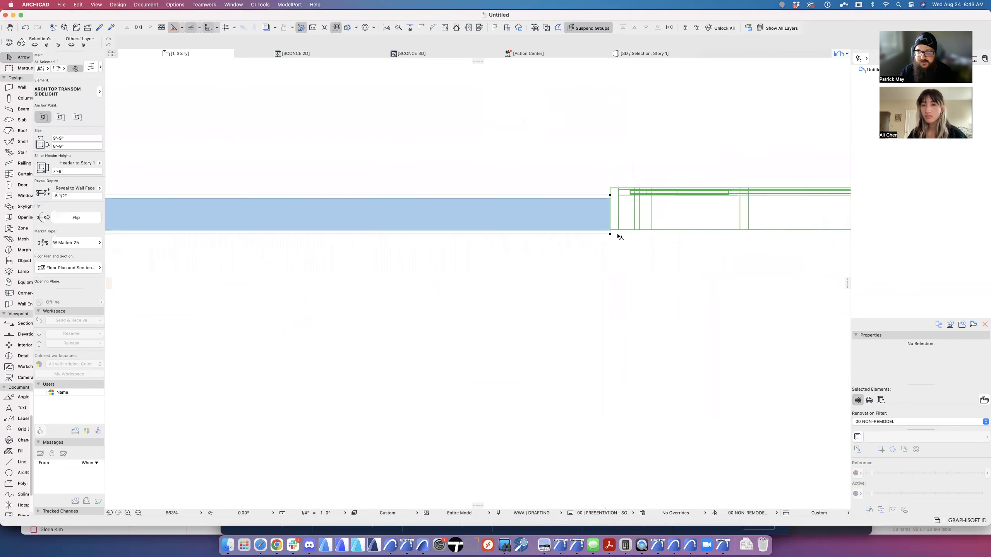
{"action": "scroll", "coordinate": [564, 233], "scroll_direction": "down", "scroll_amount": 5}
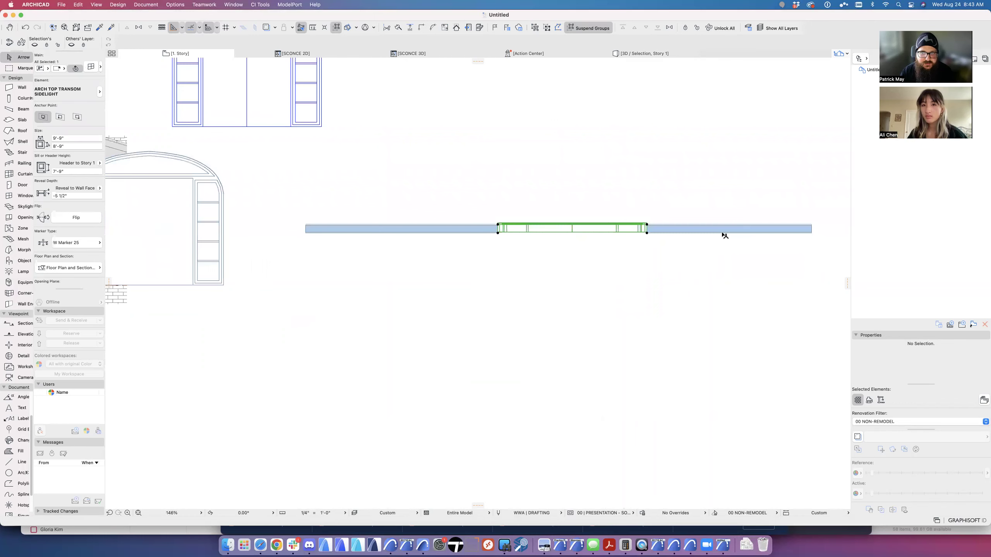
{"action": "key", "text": "Escape"}
{"action": "left_click", "coordinate": [641, 225]}
{"action": "key", "text": "Escape"}
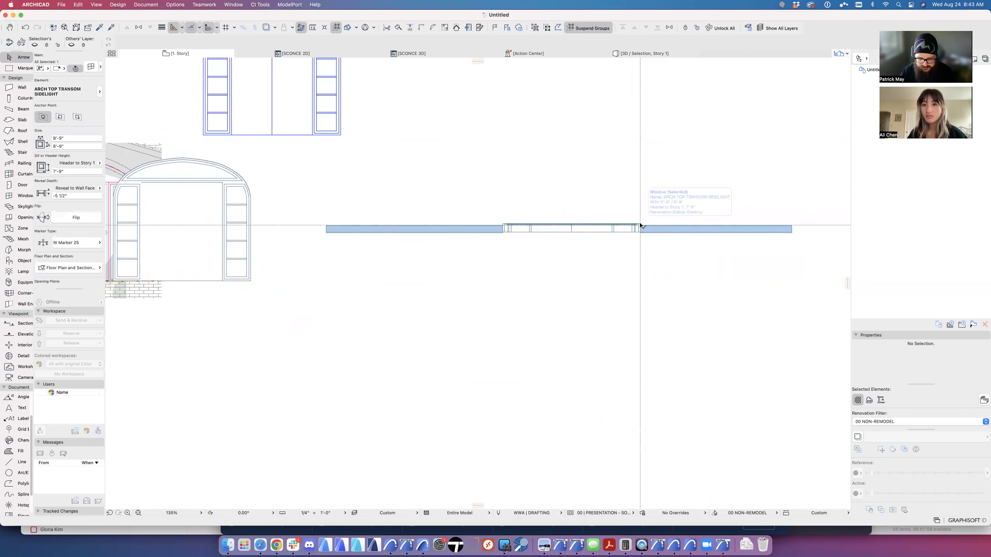
Step: Start a new door and choose D2 25 from the linked object library's Wood Internal Doors 25 as its default type
{"action": "key", "text": "d"}
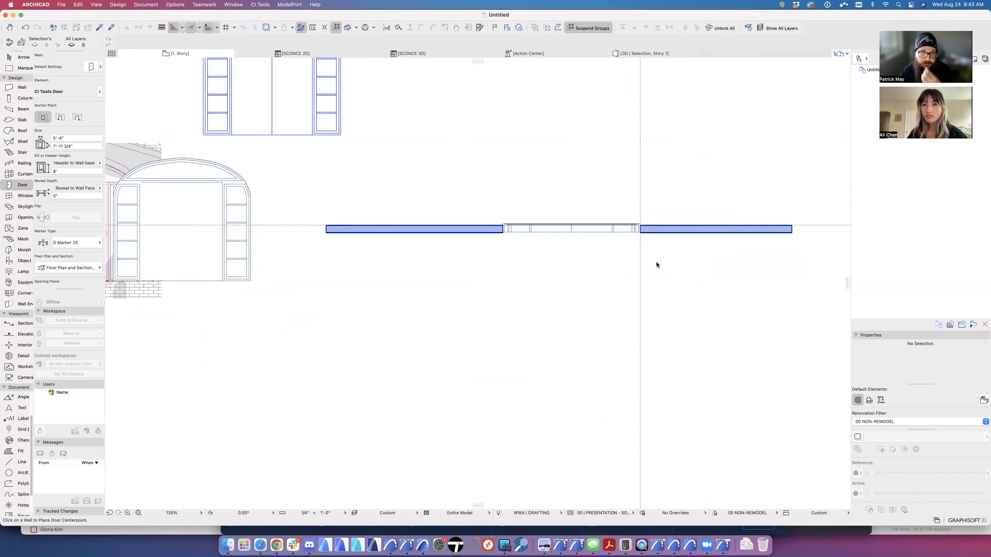
{"action": "key", "text": "super+t"}
{"action": "left_click", "coordinate": [376, 29]}
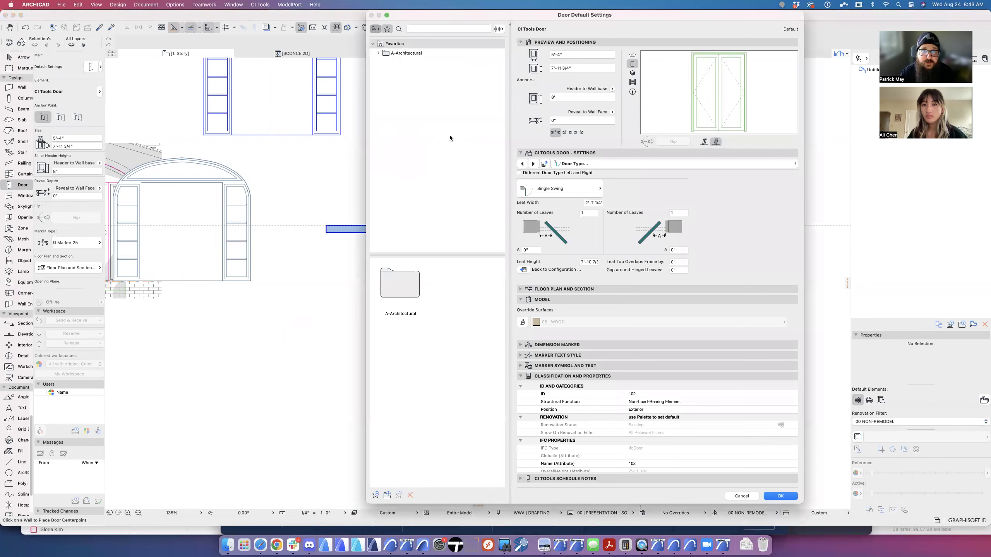
{"action": "left_click", "coordinate": [407, 82]}
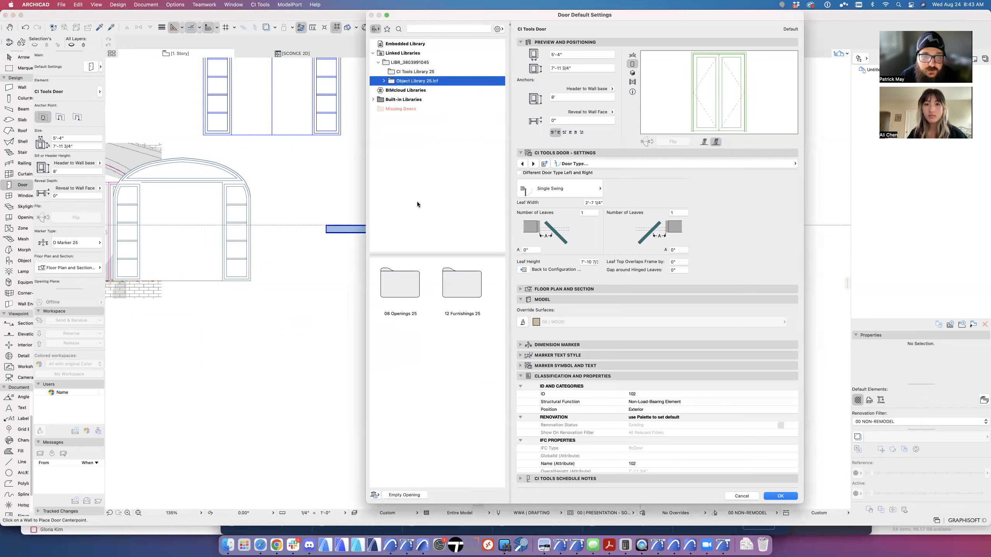
{"action": "left_click", "coordinate": [467, 291]}
{"action": "double_click", "coordinate": [406, 283]}
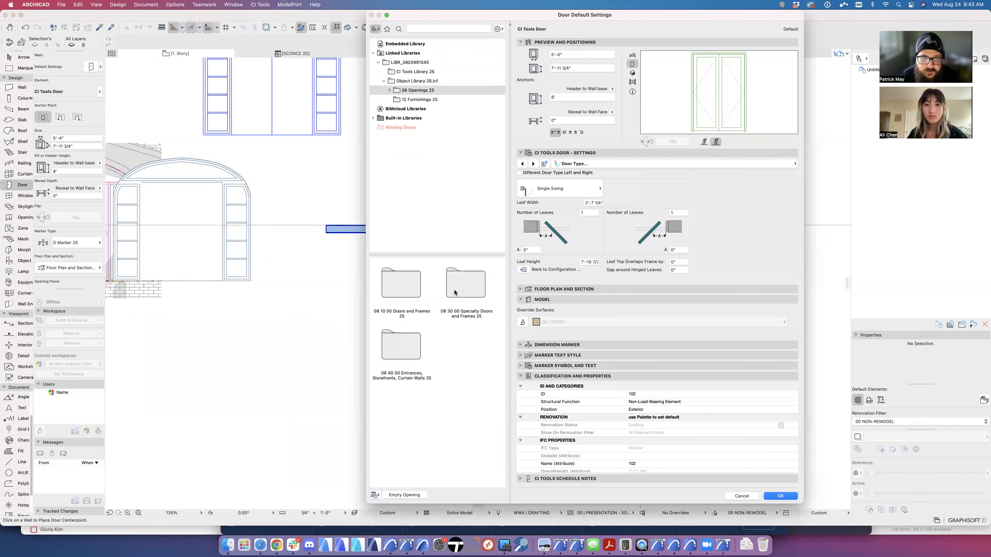
{"action": "double_click", "coordinate": [469, 289]}
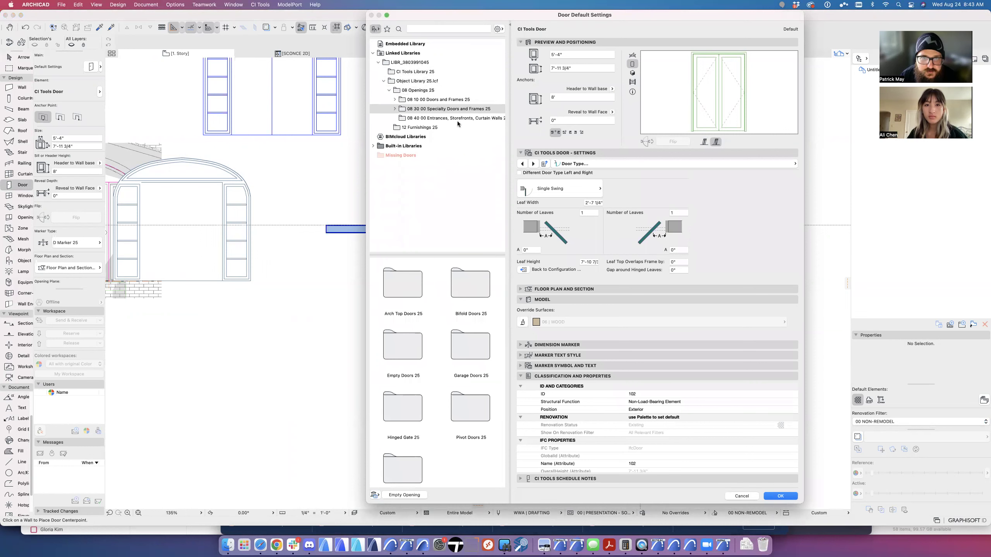
{"action": "left_click", "coordinate": [435, 100]}
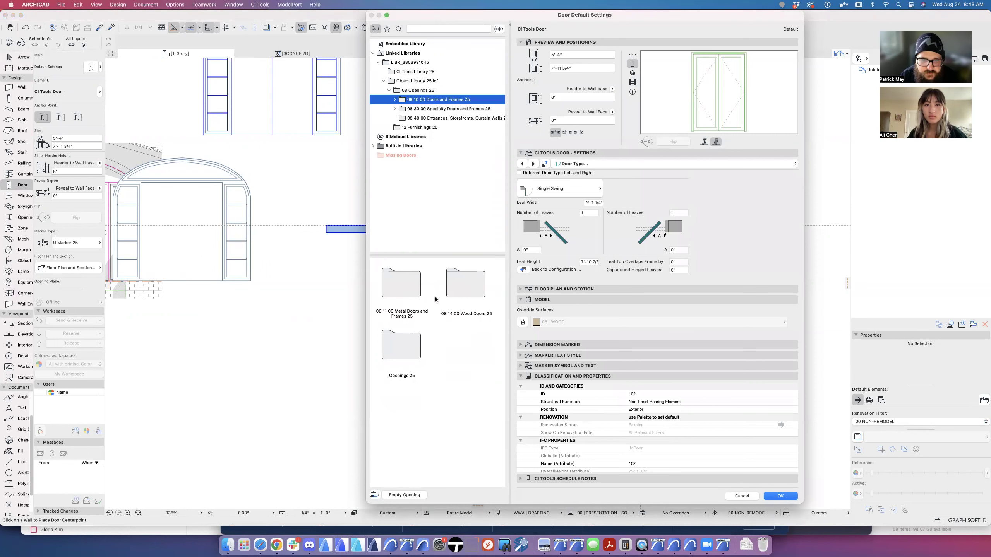
{"action": "double_click", "coordinate": [466, 284]}
{"action": "scroll", "coordinate": [459, 340], "scroll_direction": "down", "scroll_amount": 2}
{"action": "scroll", "coordinate": [459, 340], "scroll_direction": "down", "scroll_amount": 10}
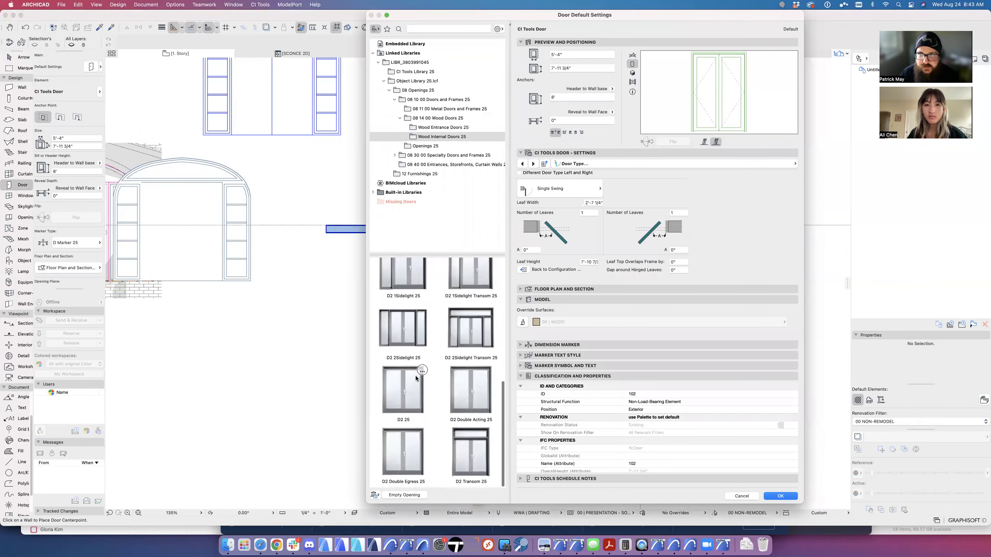
{"action": "left_click", "coordinate": [406, 381]}
Step: Set the D2 25 door's side and head frame gaps to 0" and turn off its outside and inside casings
{"action": "left_click", "coordinate": [621, 165]}
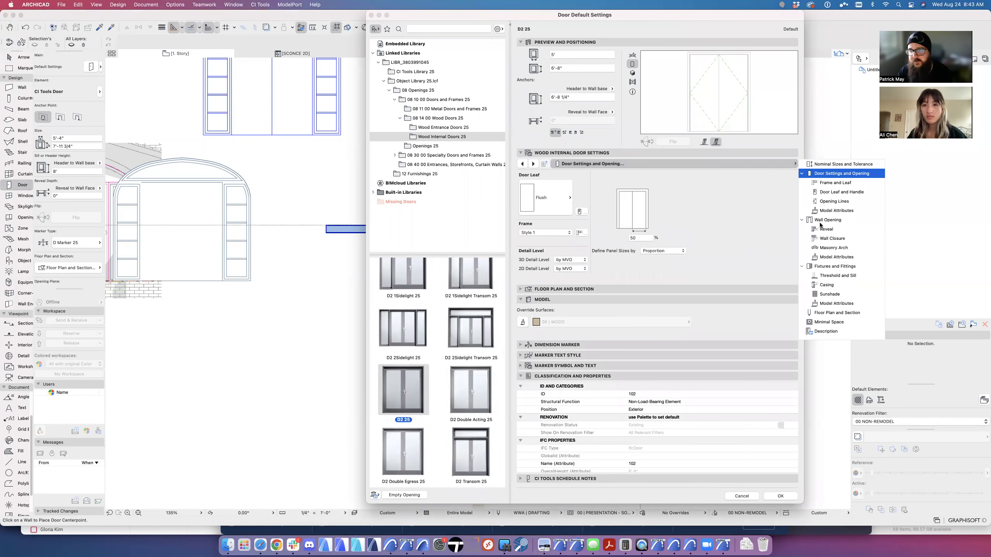
{"action": "left_click", "coordinate": [827, 184]}
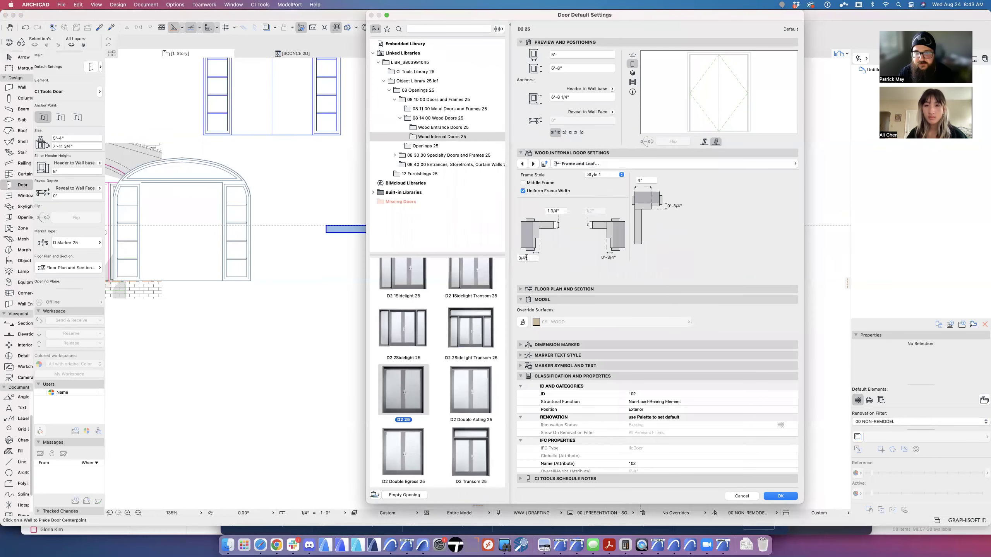
{"action": "left_click", "coordinate": [630, 164]}
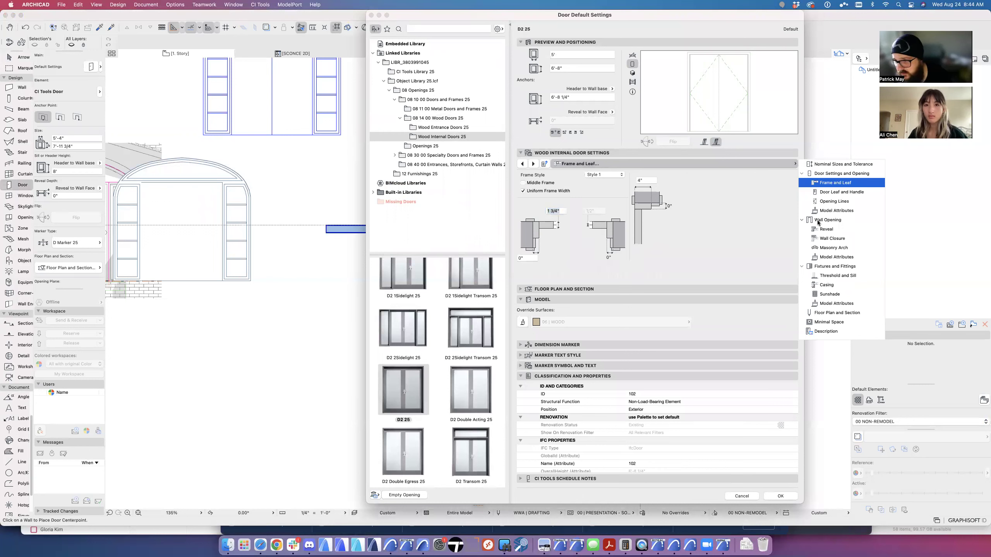
{"action": "left_click", "coordinate": [827, 286]}
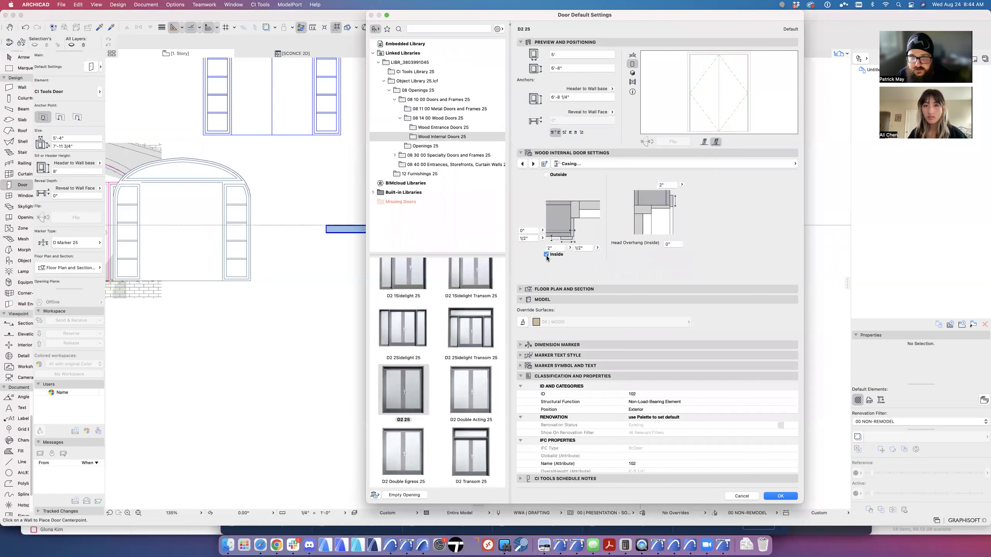
{"action": "key", "text": "Return"}
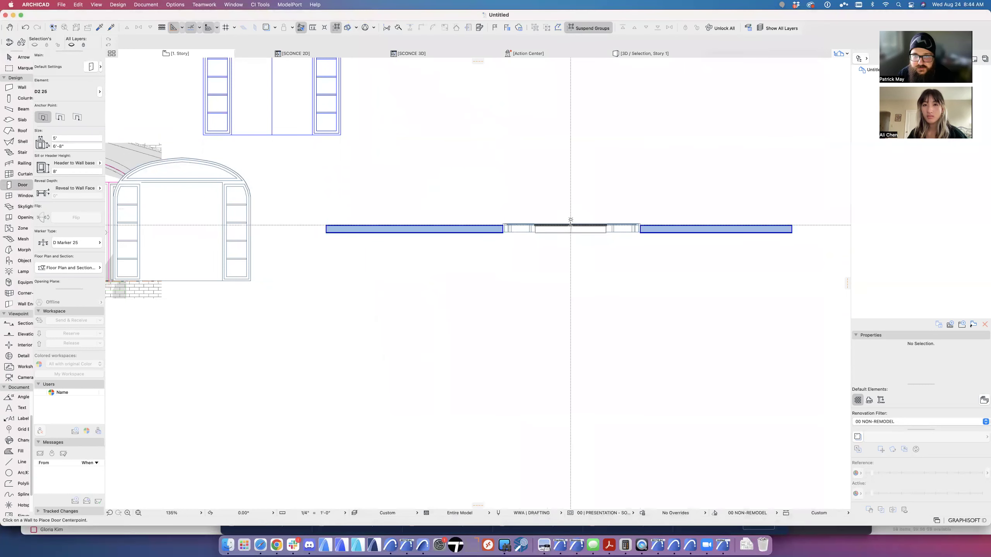
Step: Place the D2 25 door at the centre of the arched window in plan and set its size to 6' wide by 7' high
{"action": "left_click", "coordinate": [571, 219]}
{"action": "left_click", "coordinate": [605, 218]}
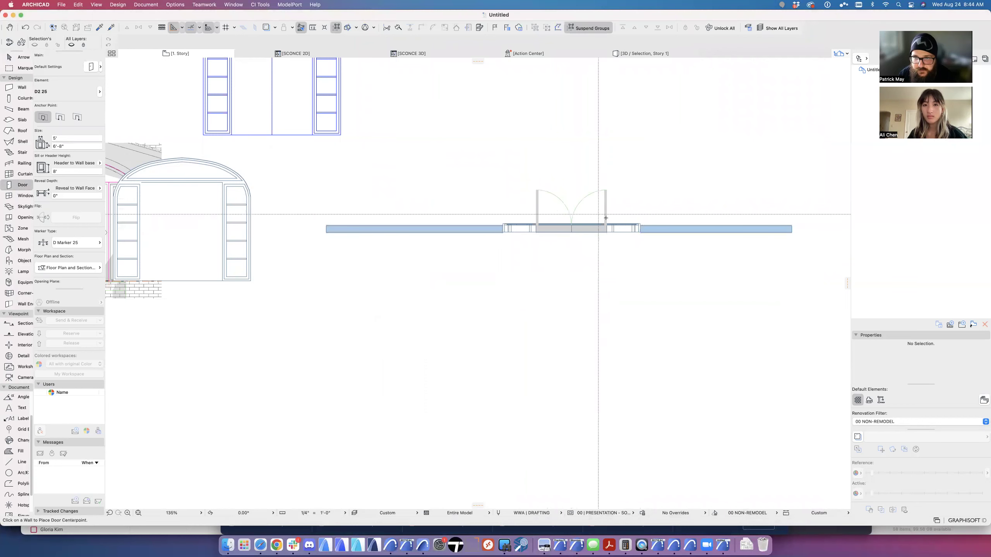
{"action": "key", "text": "Escape"}
{"action": "left_click", "coordinate": [607, 225]}
{"action": "left_click_drag", "start_coordinate": [67, 139], "coordinate": [26, 136]}
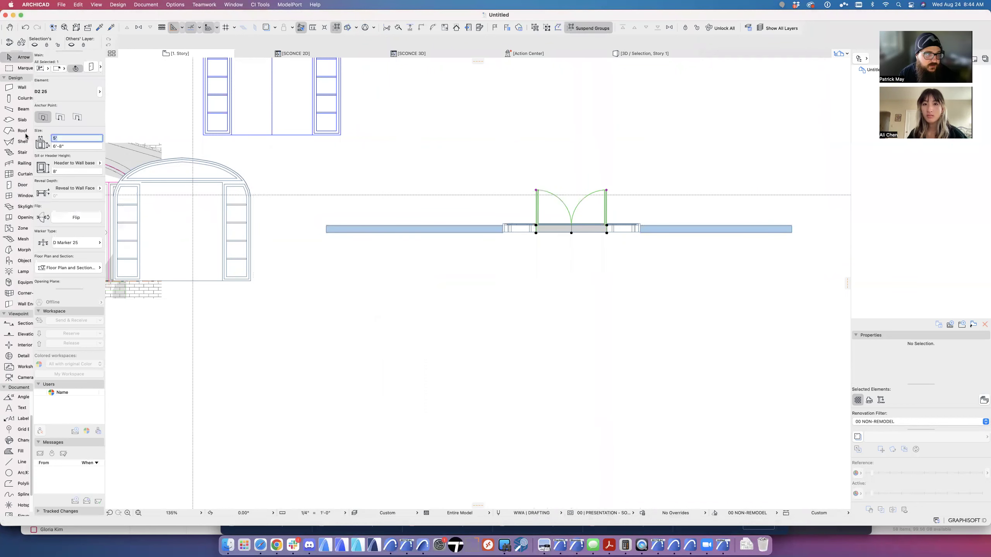
{"action": "type", "text": "6"}
{"action": "key", "text": "Tab"}
{"action": "type", "text": "7"}
{"action": "key", "text": "Tab"}
{"action": "left_click", "coordinate": [510, 296]}
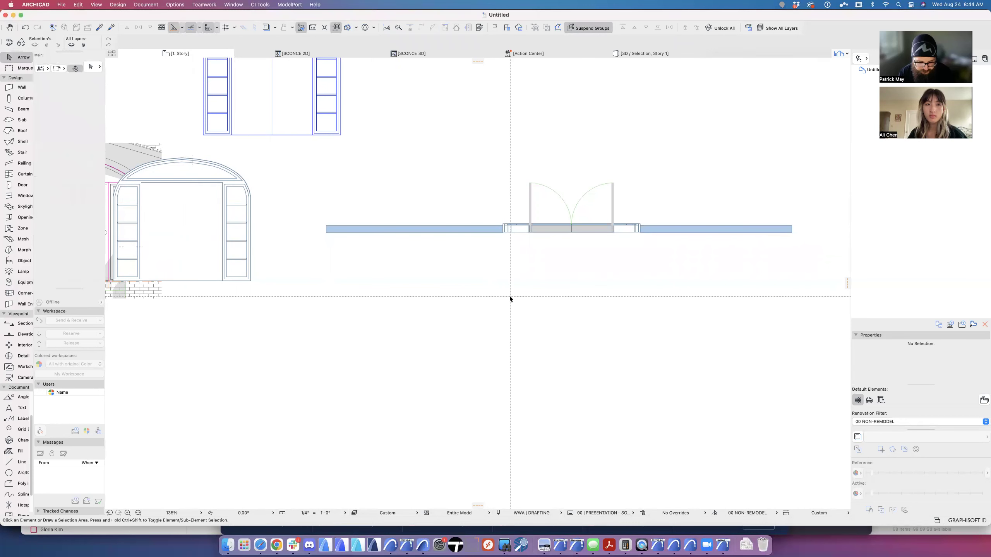
Step: Show the whole model in 3D and move the double door vertically down towards the base of the arched unit's sidelights
{"action": "key", "text": "F3"}
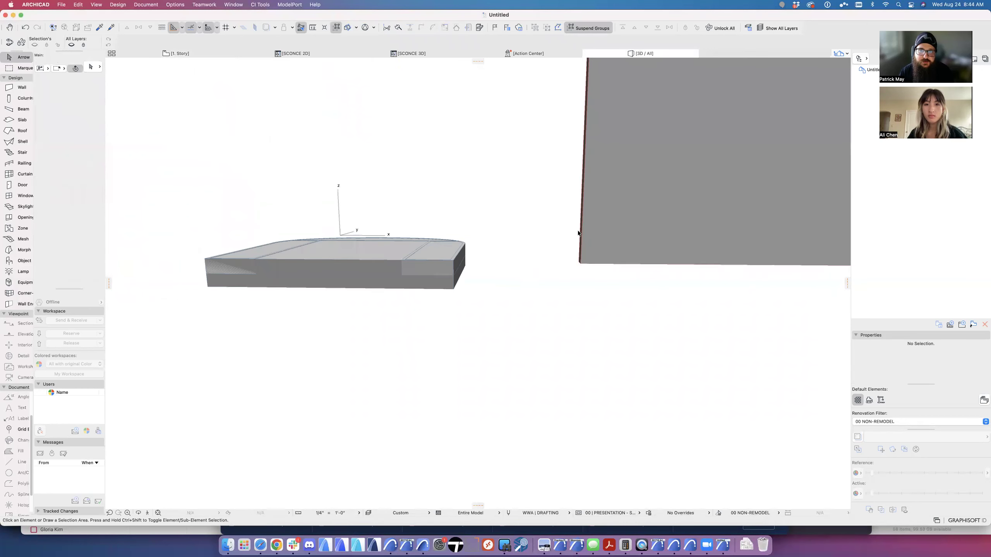
{"action": "scroll", "coordinate": [578, 233], "scroll_direction": "down", "scroll_amount": 10}
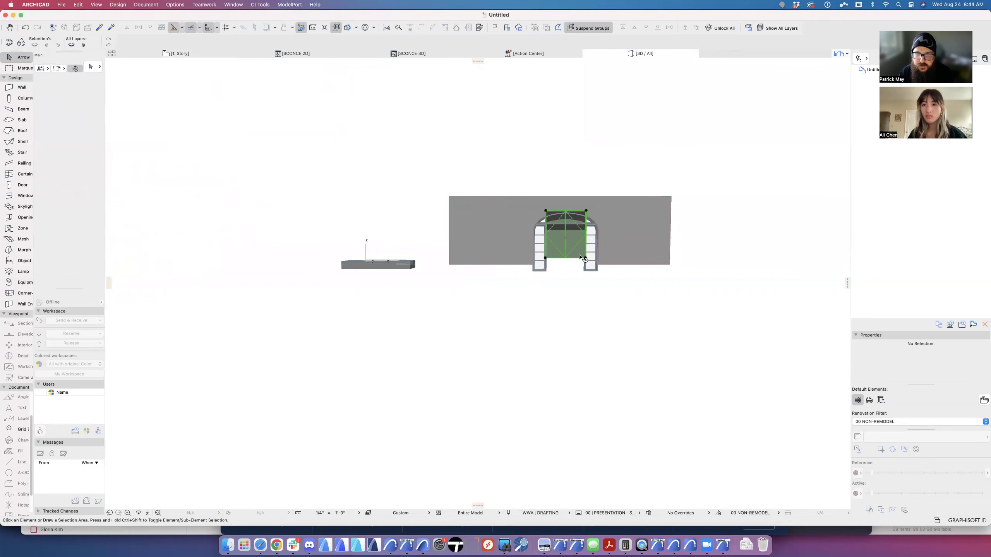
{"action": "left_click", "coordinate": [584, 258]}
{"action": "left_click", "coordinate": [584, 259]}
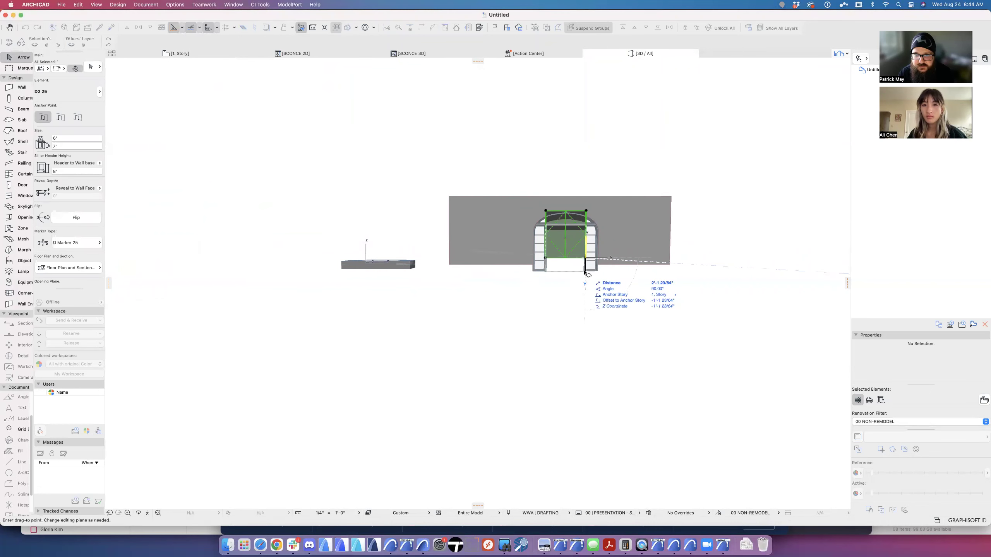
{"action": "left_click", "coordinate": [585, 273]}
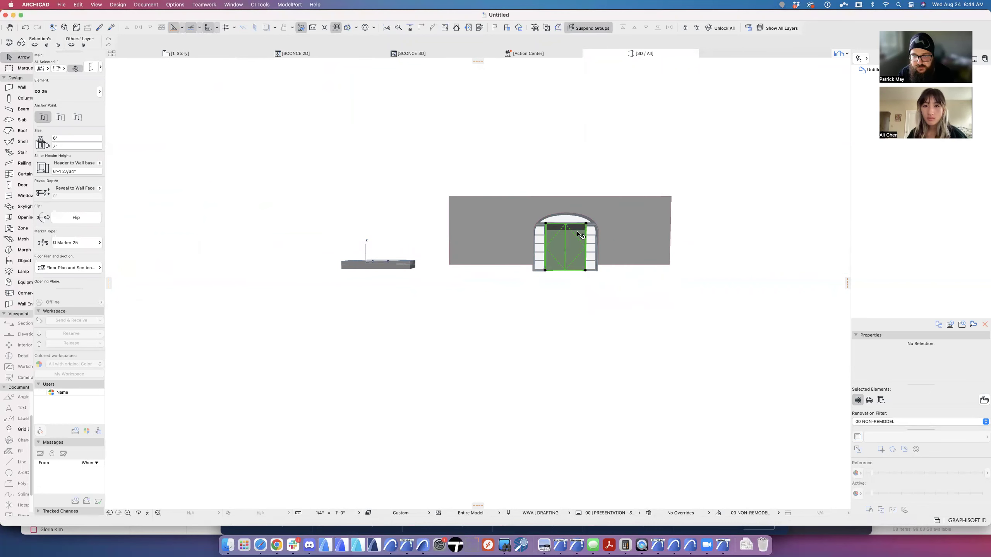
Step: Move the double door another 1 27/64" down so its lower corner meets the sidelight frame's base
{"action": "scroll", "coordinate": [580, 234], "scroll_direction": "up", "scroll_amount": 8}
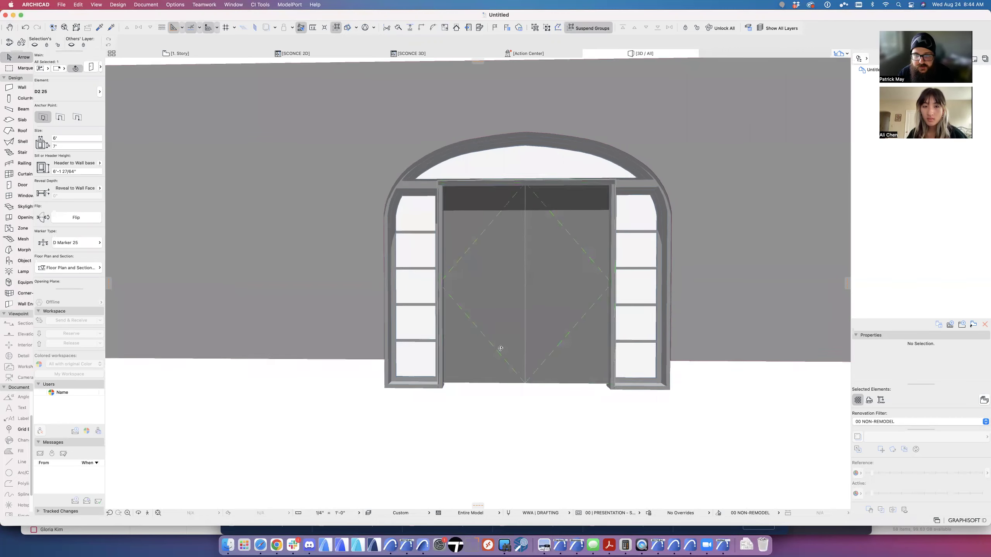
{"action": "middle_click_drag", "start_coordinate": [500, 348], "coordinate": [573, 320], "text": "shift"}
{"action": "left_click", "coordinate": [610, 389]}
{"action": "left_click", "coordinate": [611, 389]}
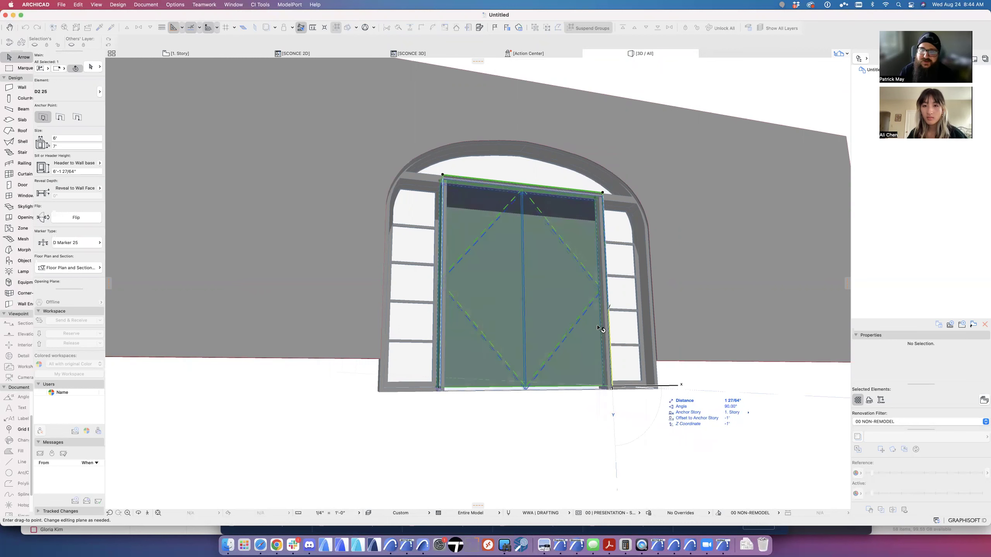
{"action": "left_click", "coordinate": [578, 327]}
{"action": "middle_click_drag", "start_coordinate": [595, 315], "coordinate": [477, 213], "text": "shift"}
{"action": "key", "text": "Escape"}
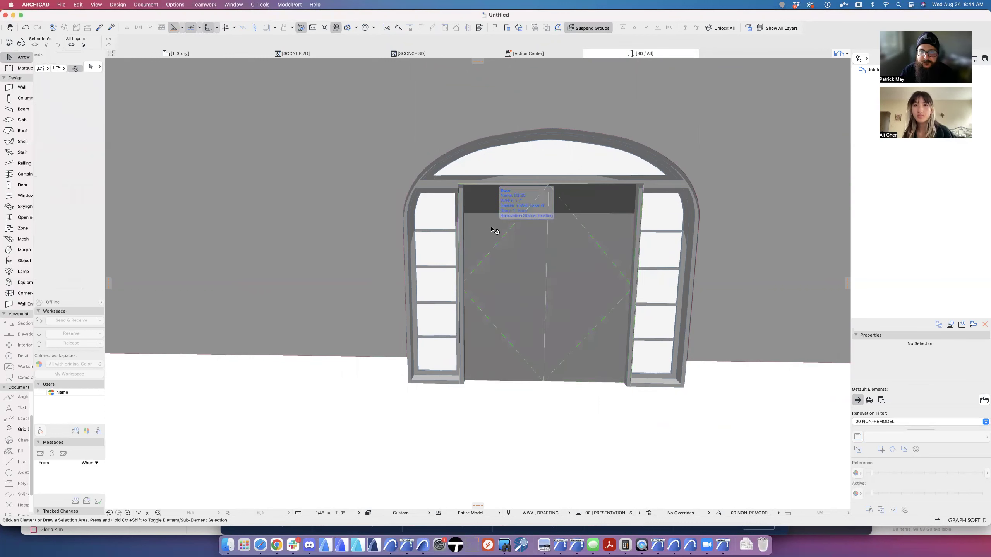
Step: Return to the floor plan and examine the placed door, the arched unit's slabs and the door outline in the linework above
{"action": "key", "text": "F2"}
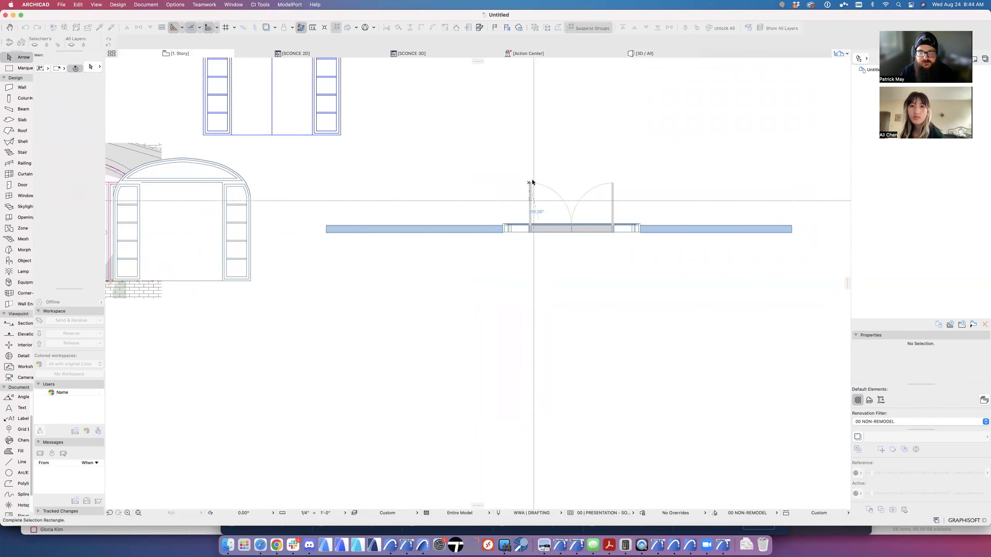
{"action": "left_click", "coordinate": [530, 186]}
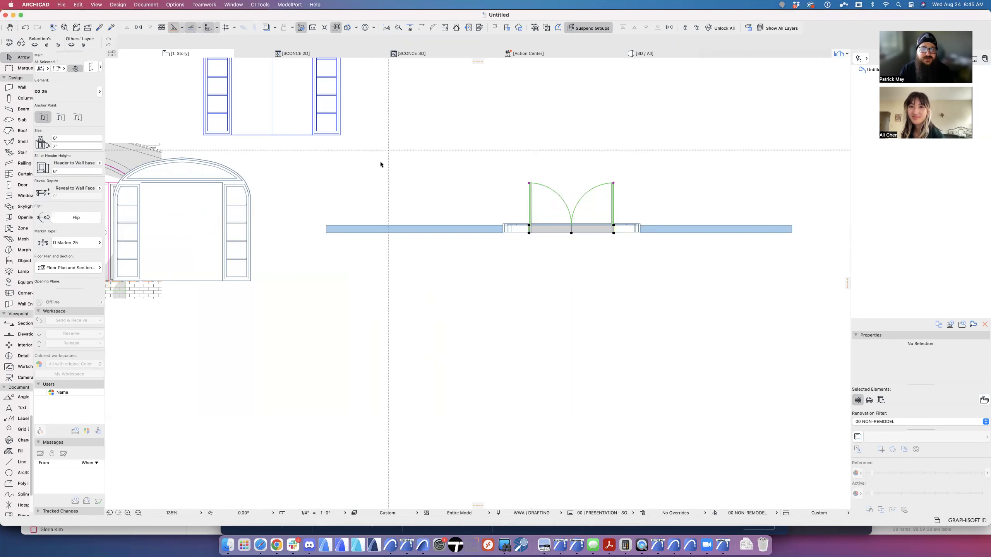
{"action": "scroll", "coordinate": [356, 206], "scroll_direction": "left", "scroll_amount": 5}
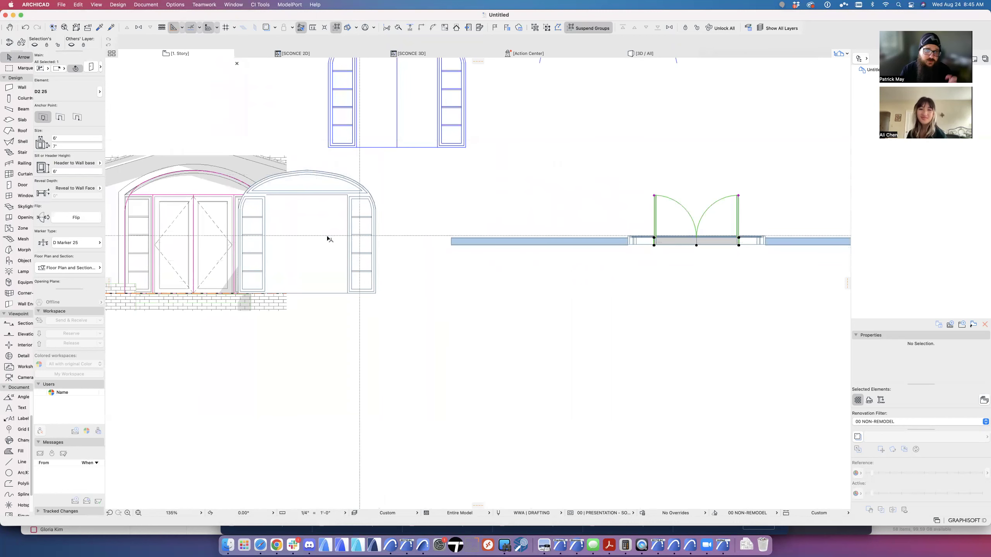
{"action": "left_click", "coordinate": [394, 307]}
{"action": "left_click", "coordinate": [223, 164]}
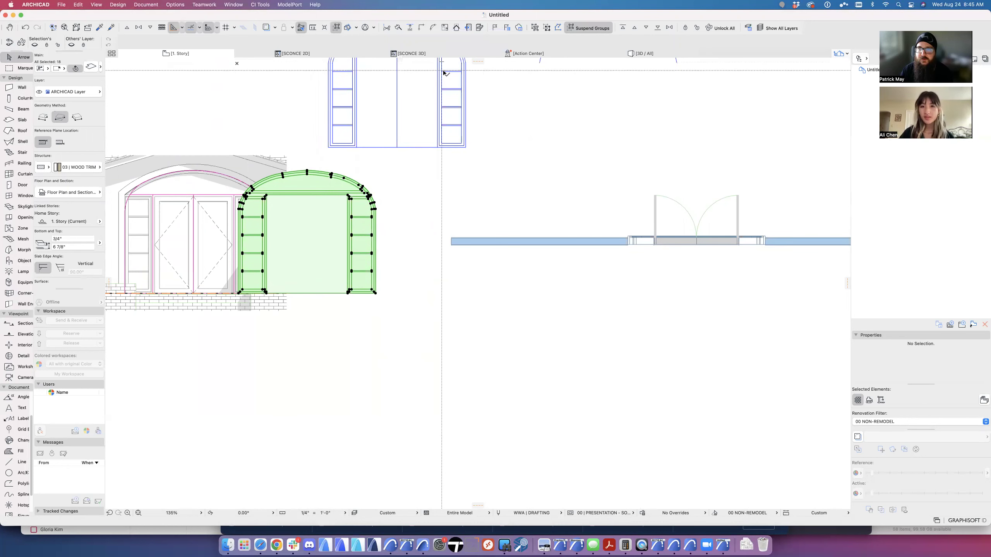
{"action": "left_click", "coordinate": [406, 127]}
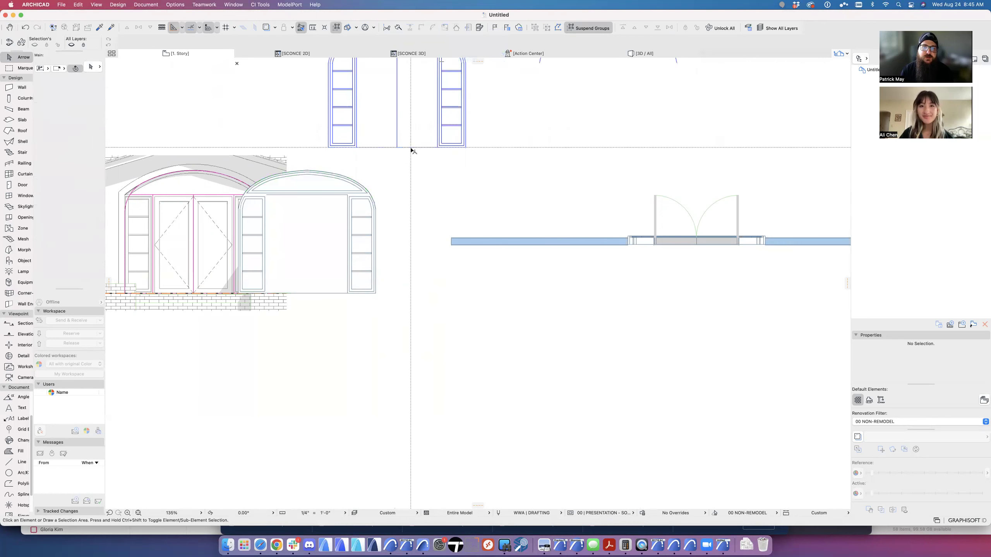
{"action": "left_click", "coordinate": [412, 150]}
{"action": "scroll", "coordinate": [420, 166], "scroll_direction": "up", "scroll_amount": 5}
{"action": "scroll", "coordinate": [420, 166], "scroll_direction": "right", "scroll_amount": 2}
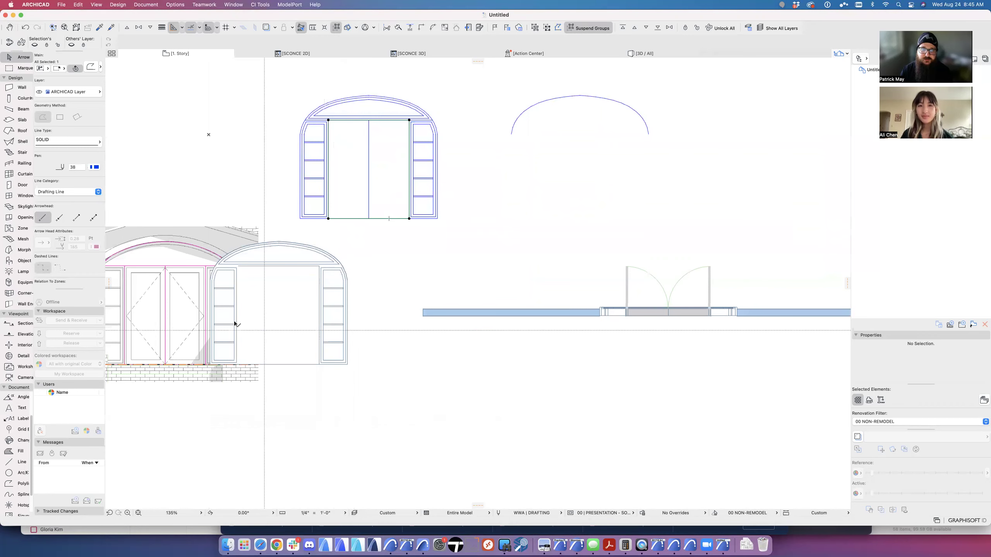
{"action": "scroll", "coordinate": [235, 324], "scroll_direction": "left", "scroll_amount": 5}
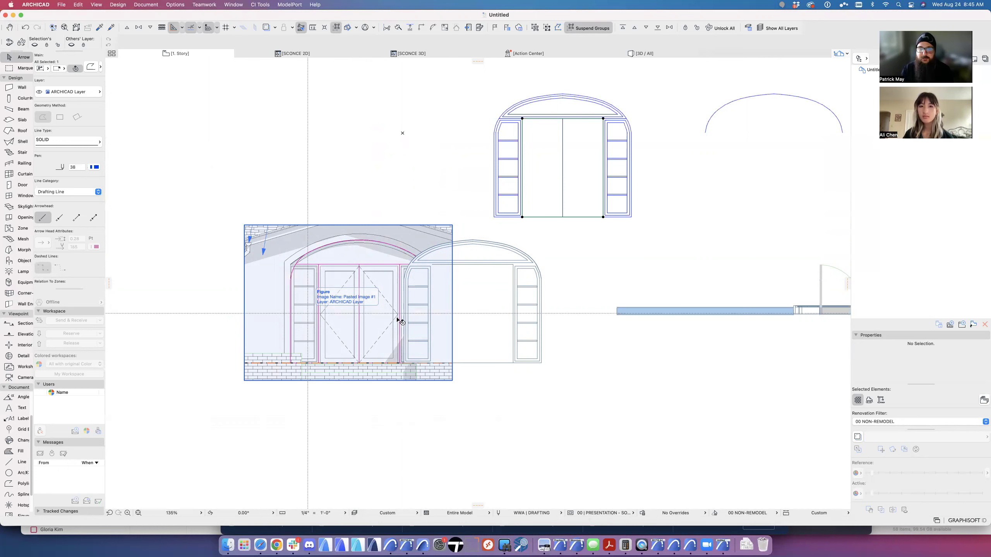
Step: Check the settings and ID of the large air slab in the arched unit, leaving them unchanged
{"action": "left_click", "coordinate": [463, 318]}
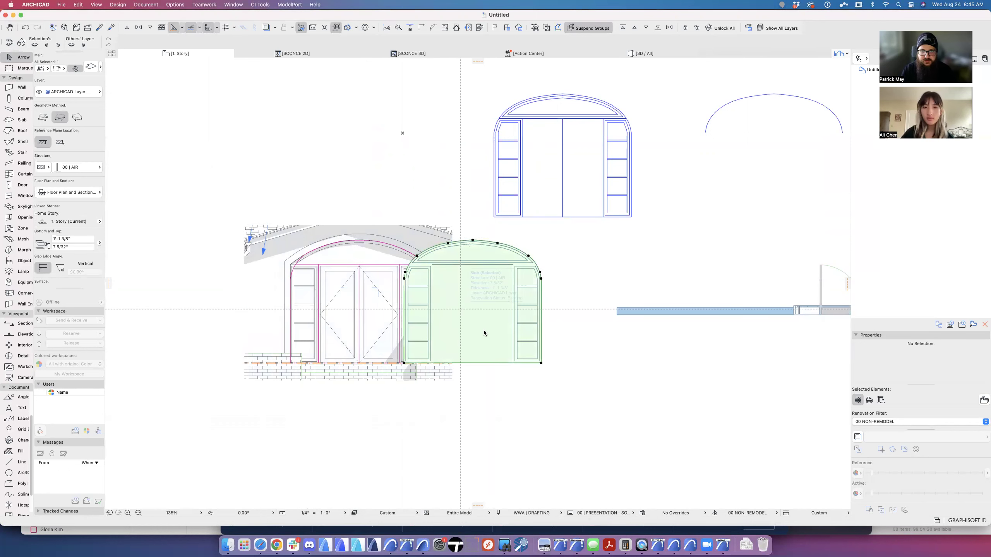
{"action": "double_click", "coordinate": [484, 333]}
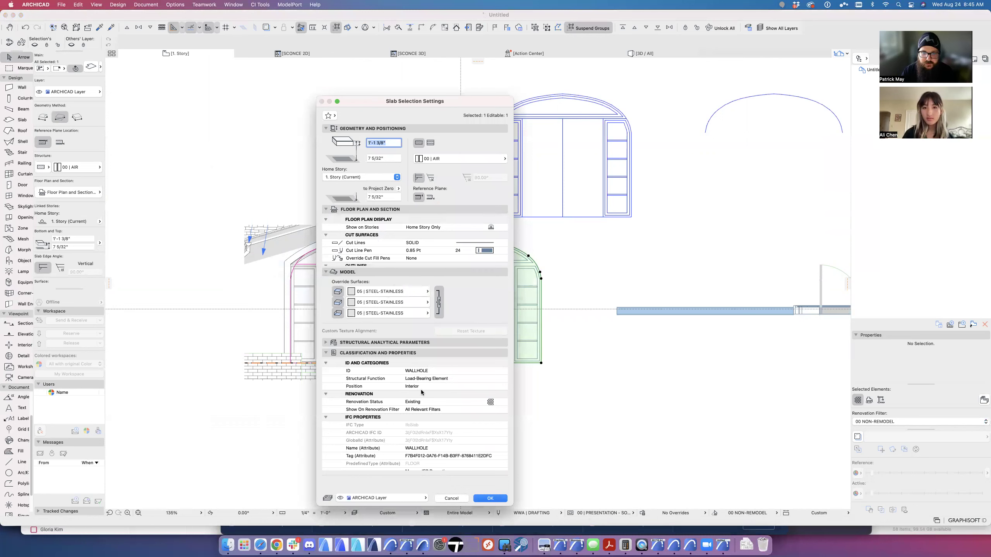
{"action": "key", "text": "Escape"}
{"action": "left_click", "coordinate": [528, 342]}
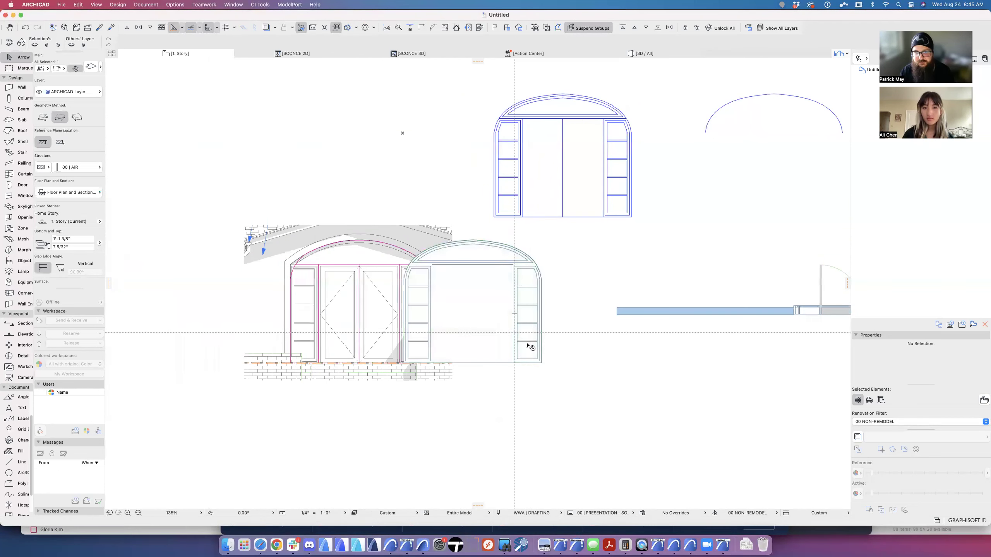
{"action": "left_click", "coordinate": [568, 371]}
{"action": "middle_click_drag", "start_coordinate": [649, 351], "coordinate": [427, 357]}
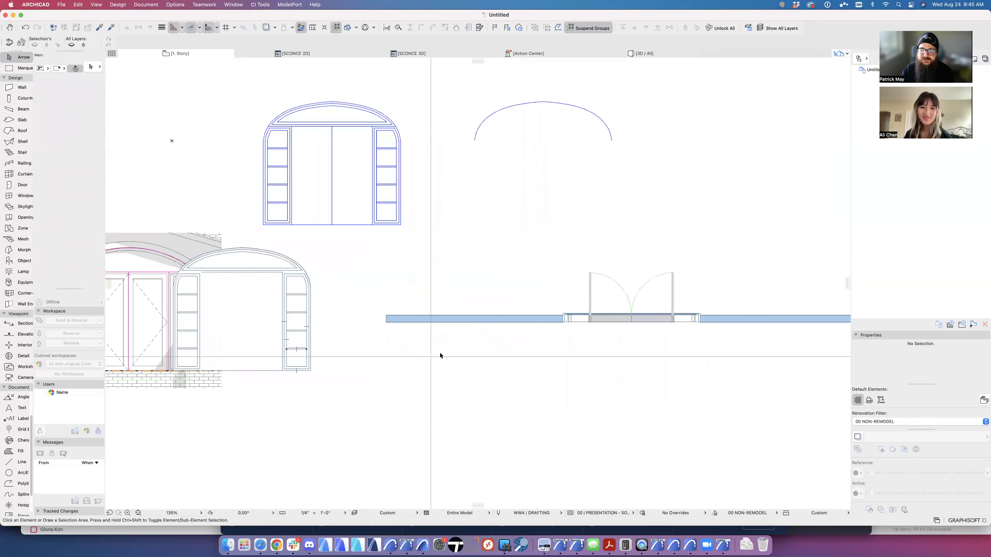